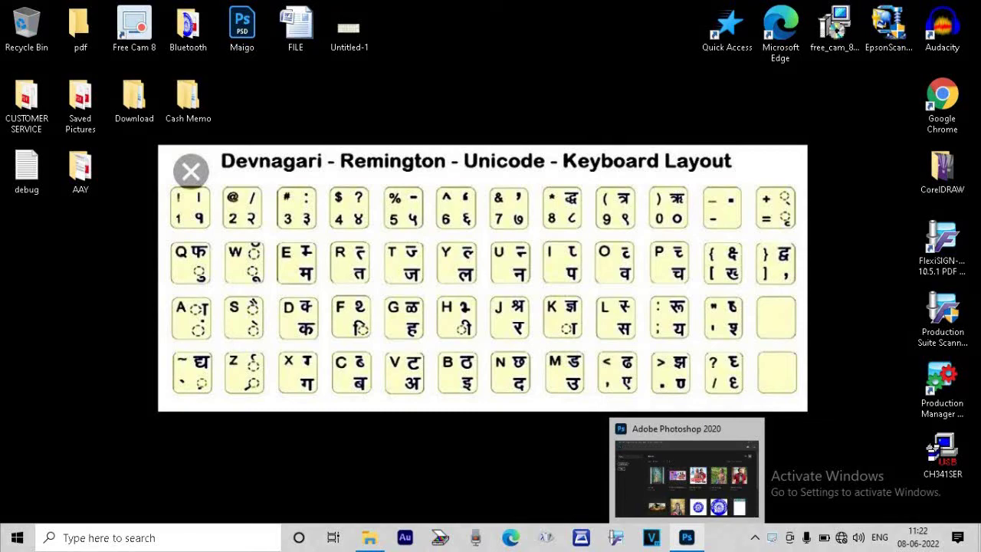
# Step: Open 1654623324379.jpg and 1654623324385.jpg from the project folder in Photoshop
pyautogui.click(688, 537)
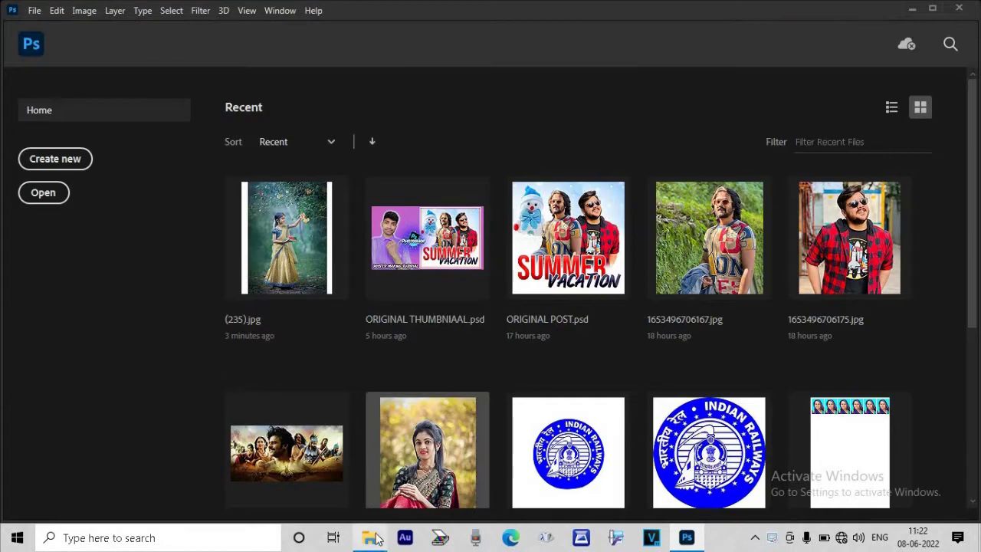
pyautogui.click(387, 451)
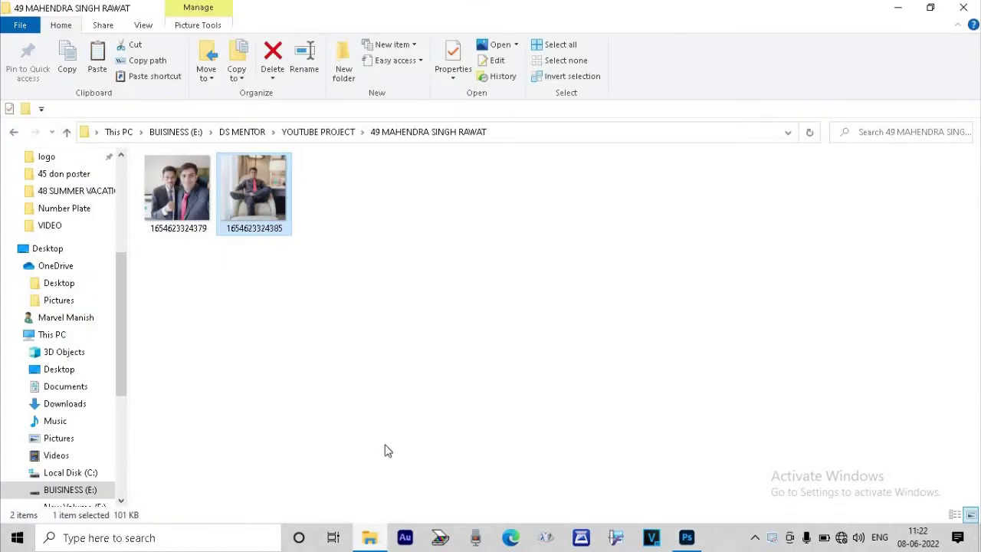
pyautogui.click(930, 7)
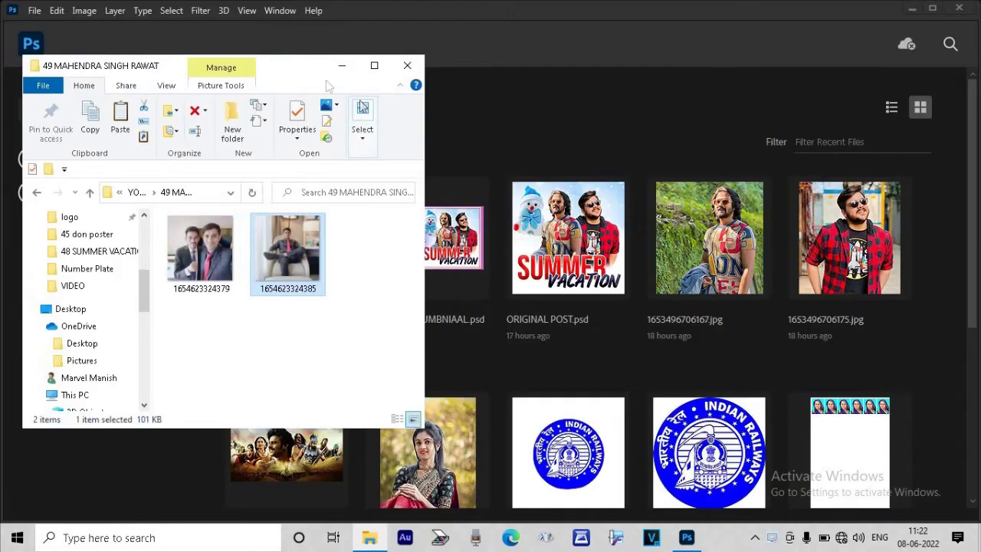
pyautogui.moveTo(312, 72); pyautogui.dragTo(670, 71)
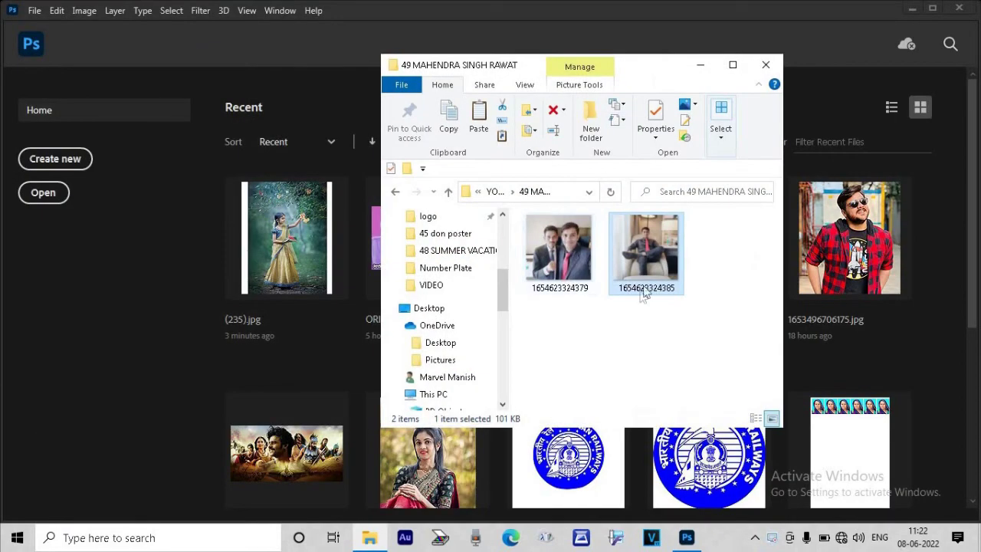
pyautogui.moveTo(558, 339); pyautogui.dragTo(647, 214)
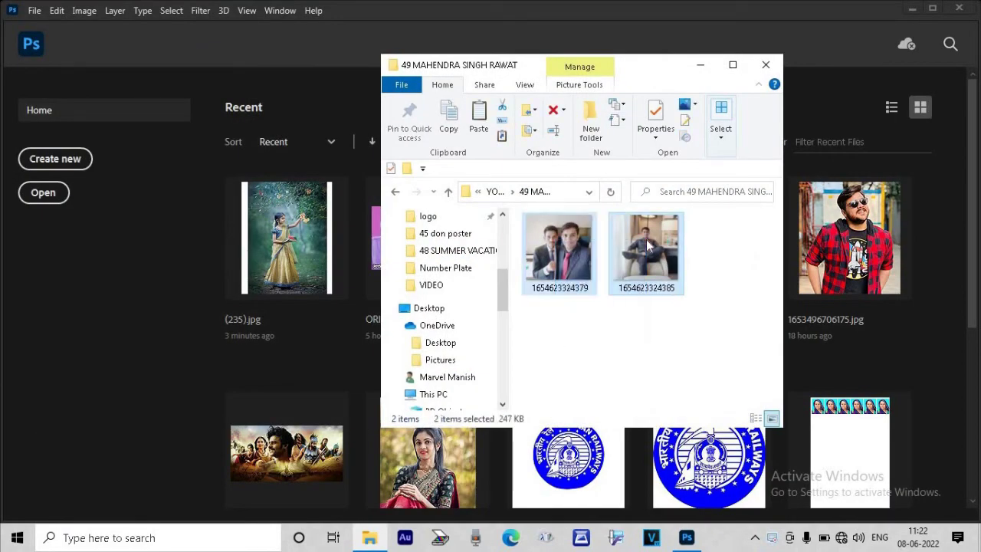
pyautogui.moveTo(551, 255); pyautogui.dragTo(44, 198)
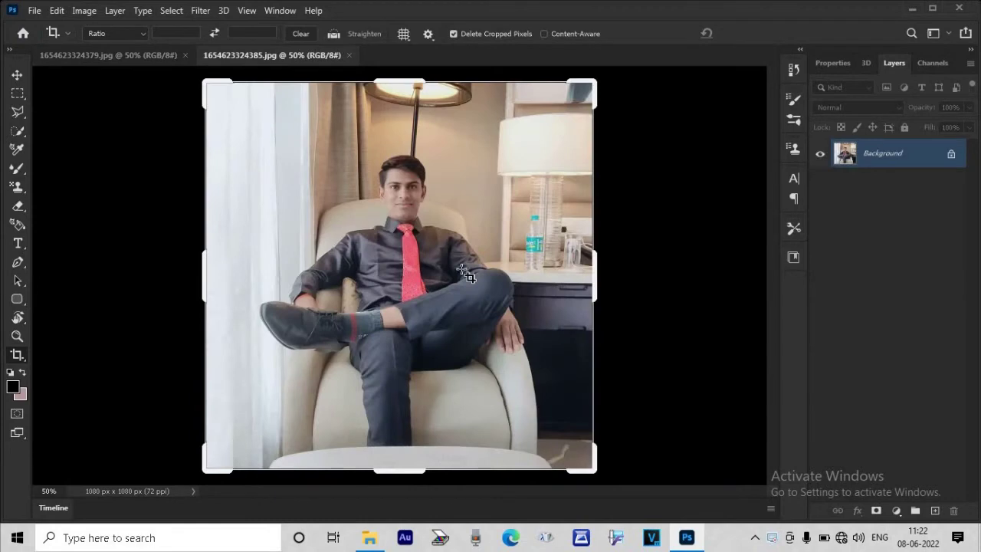
# Step: Commit the square crop and lasso-trace around the seated man and his armchair
pyautogui.press('v')
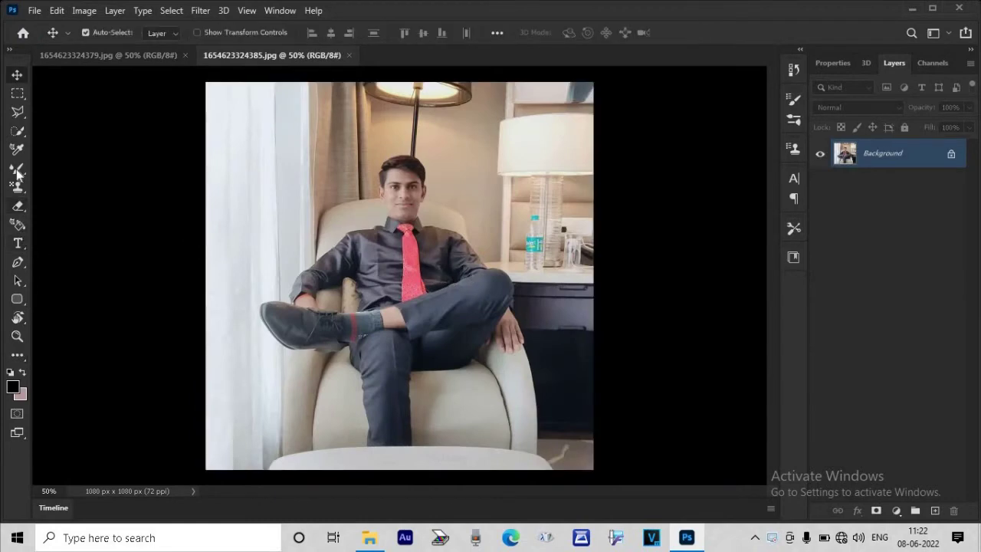
pyautogui.click(17, 131)
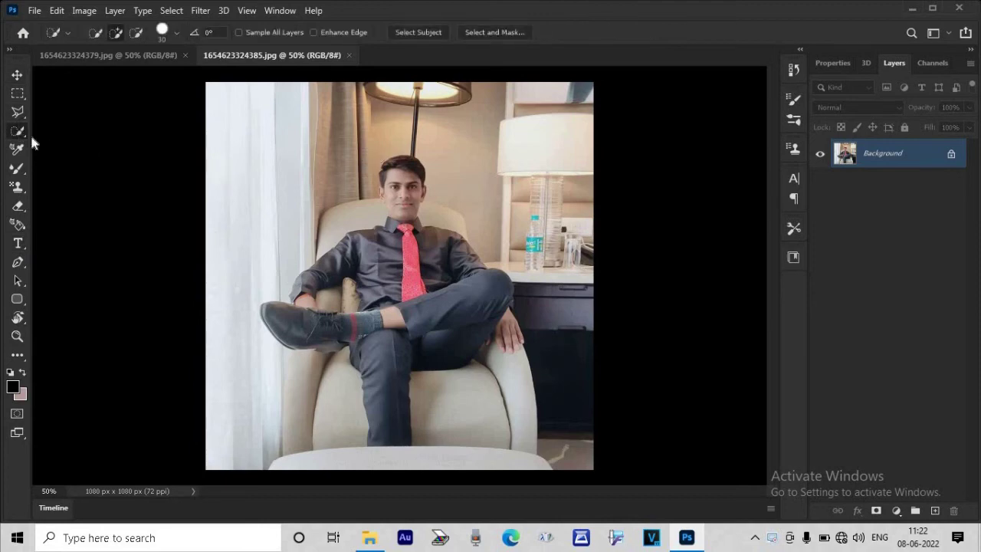
pyautogui.click(18, 113)
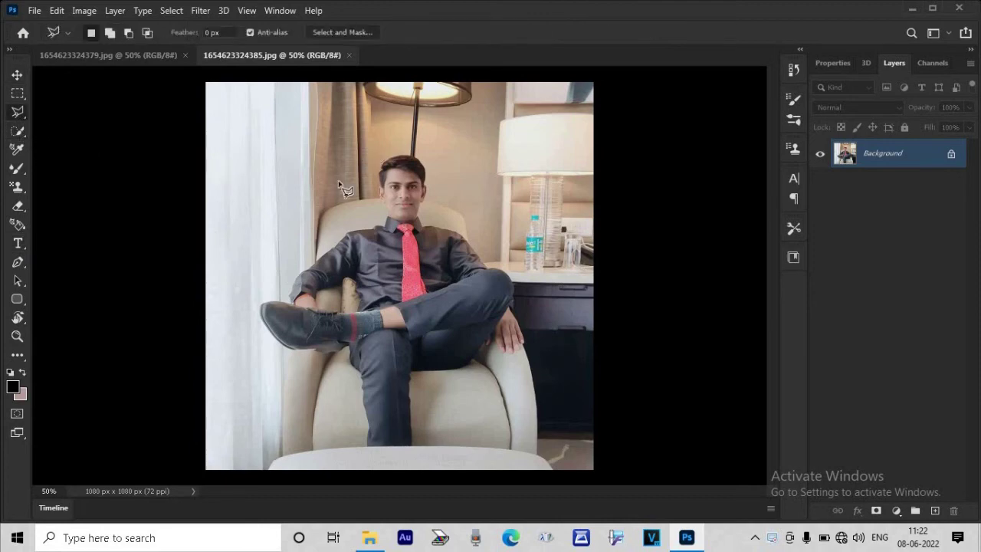
pyautogui.moveTo(397, 153)
pyautogui.mouseDown()
pyautogui.moveTo(311, 244)
pyautogui.moveTo(280, 448)
pyautogui.moveTo(548, 348)
pyautogui.moveTo(535, 306)
pyautogui.moveTo(514, 270)
pyautogui.moveTo(482, 253)
pyautogui.moveTo(469, 212)
pyautogui.moveTo(428, 166)
pyautogui.moveTo(395, 150)
pyautogui.mouseUp()
pyautogui.rightClick(488, 51)
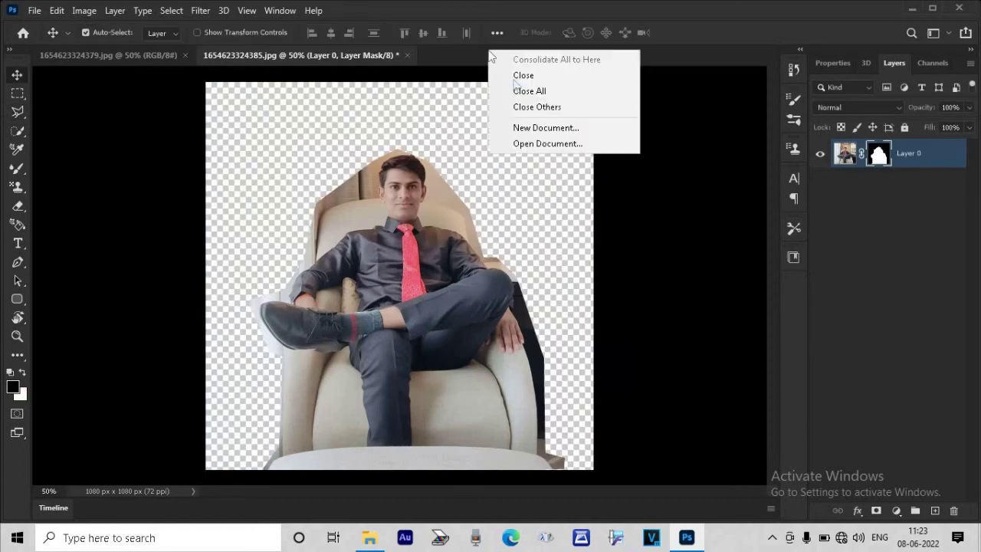
# Step: Create a 1024 x 1024 px Custom document with a white canvas fill
pyautogui.click(525, 139)
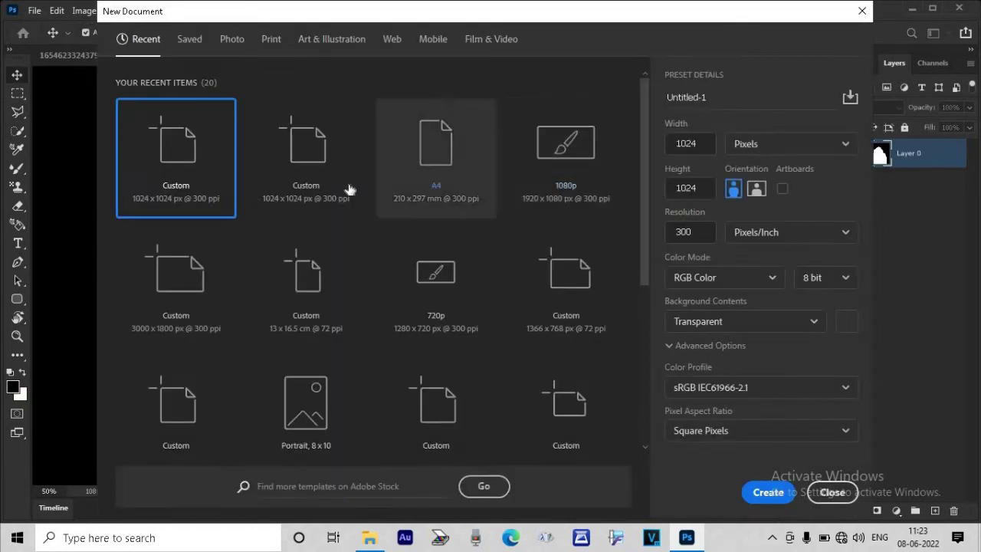
pyautogui.doubleClick(341, 185)
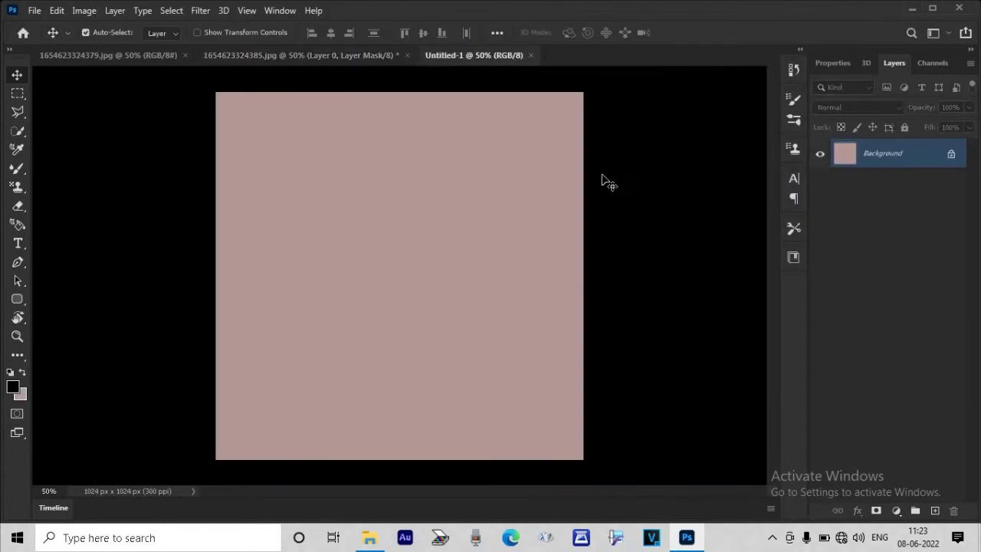
pyautogui.click(833, 62)
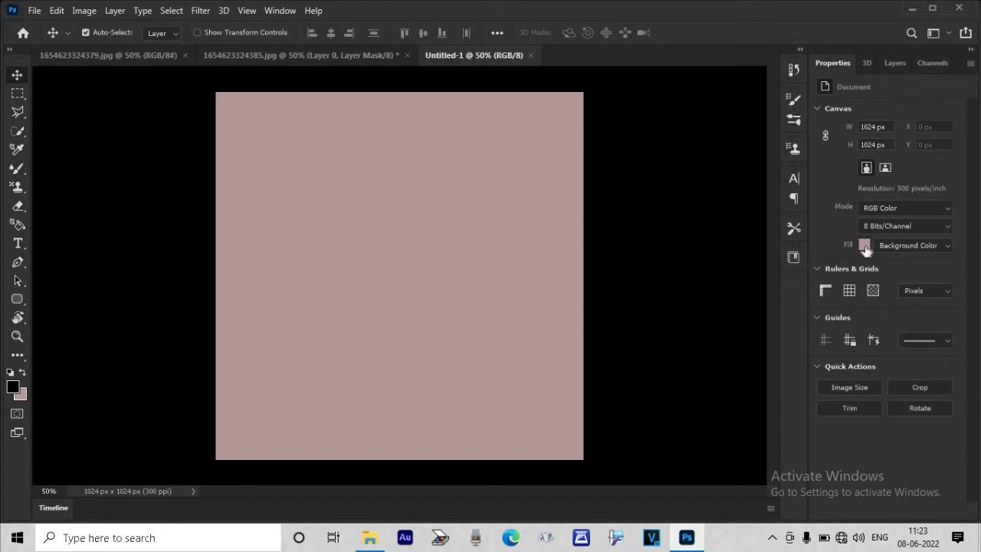
pyautogui.click(867, 247)
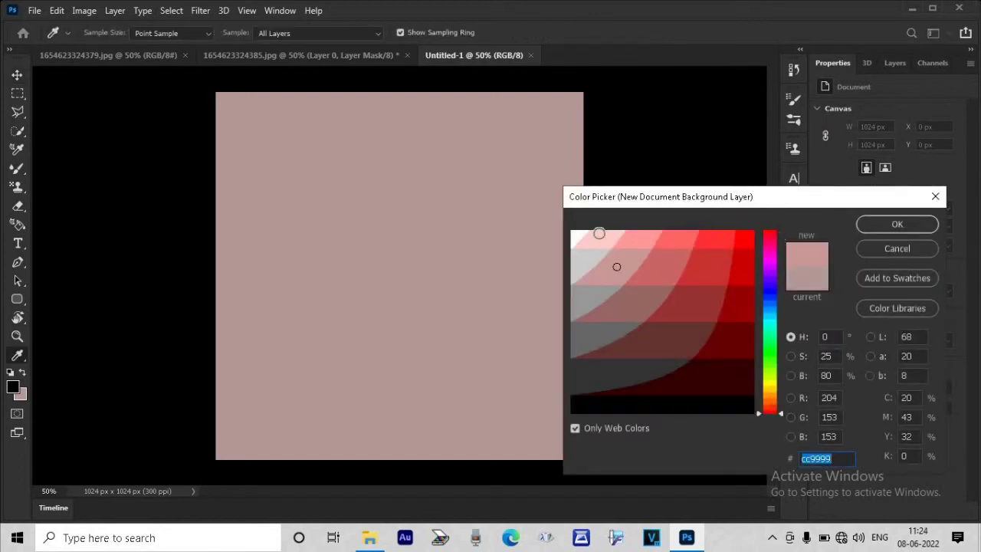
pyautogui.click(573, 235)
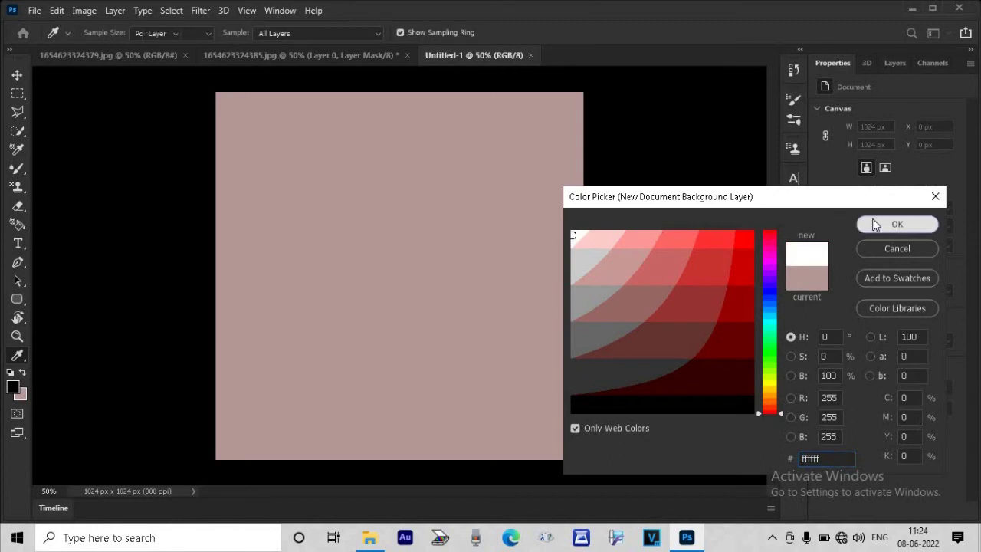
pyautogui.click(889, 223)
pyautogui.click(906, 245)
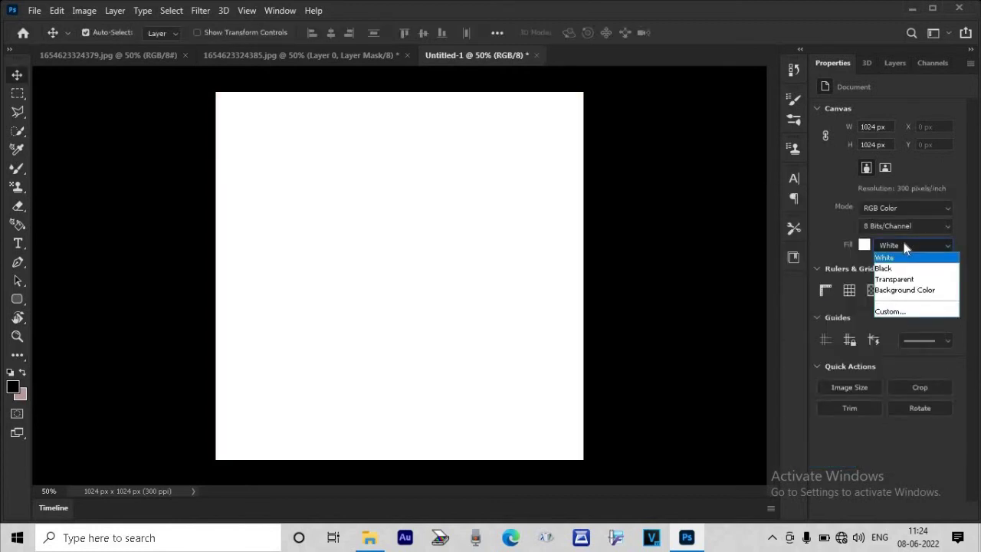
pyautogui.click(906, 245)
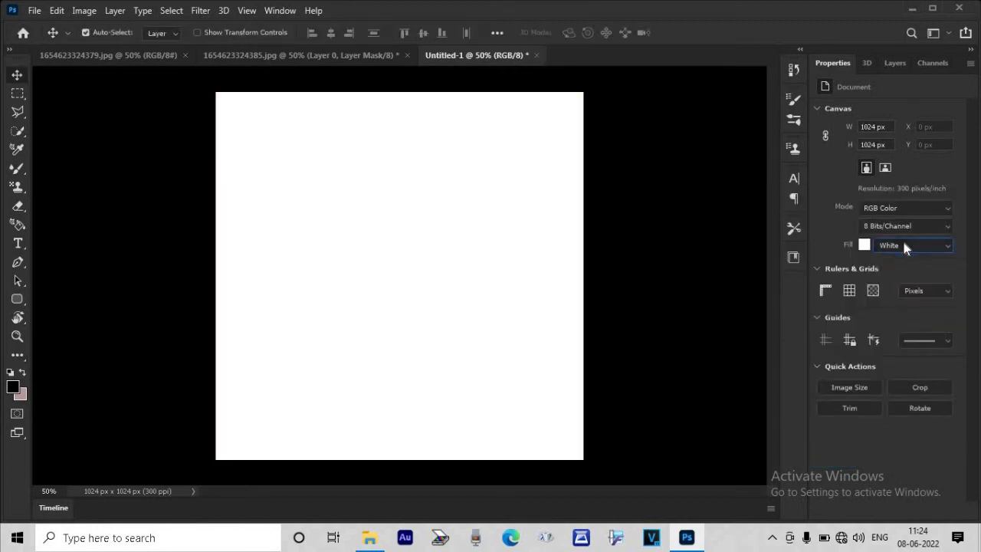
pyautogui.click(891, 63)
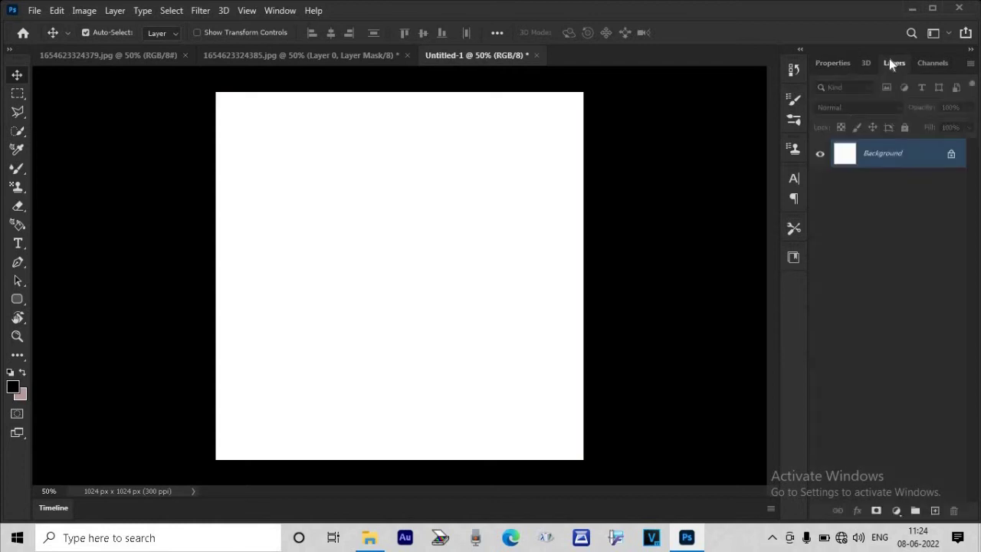
# Step: Add a Gradient Fill layer using the Purples > Purple_02 cyan-to-magenta gradient
pyautogui.click(897, 511)
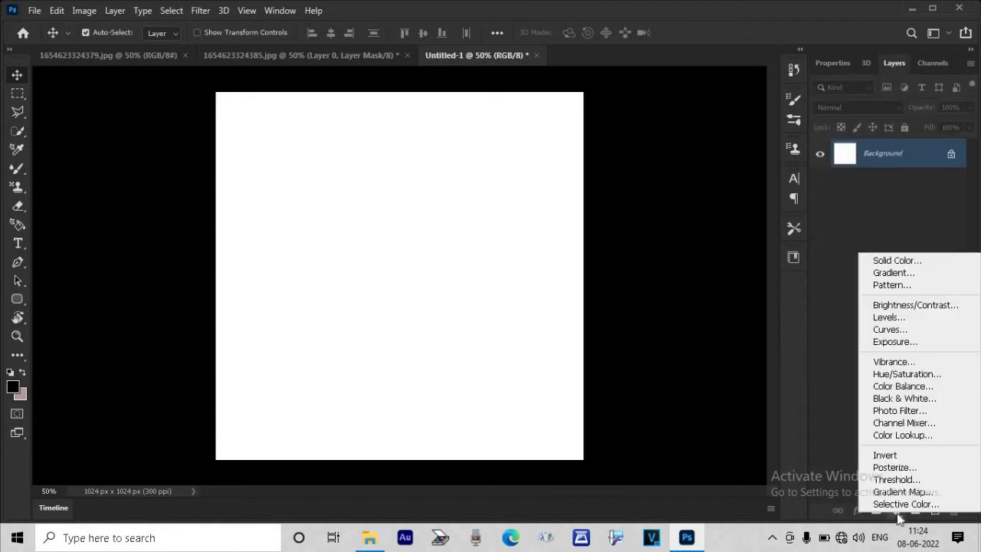
pyautogui.click(908, 275)
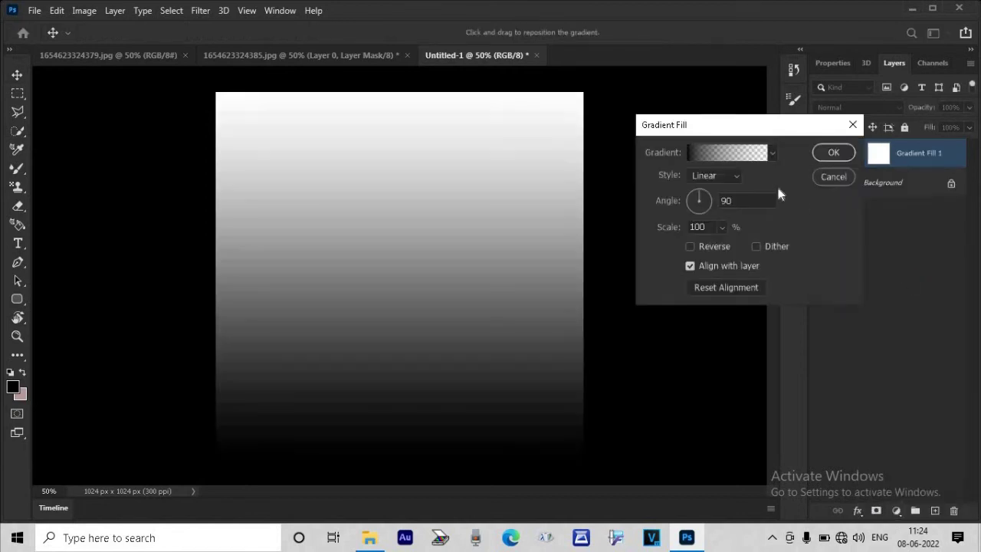
pyautogui.click(693, 152)
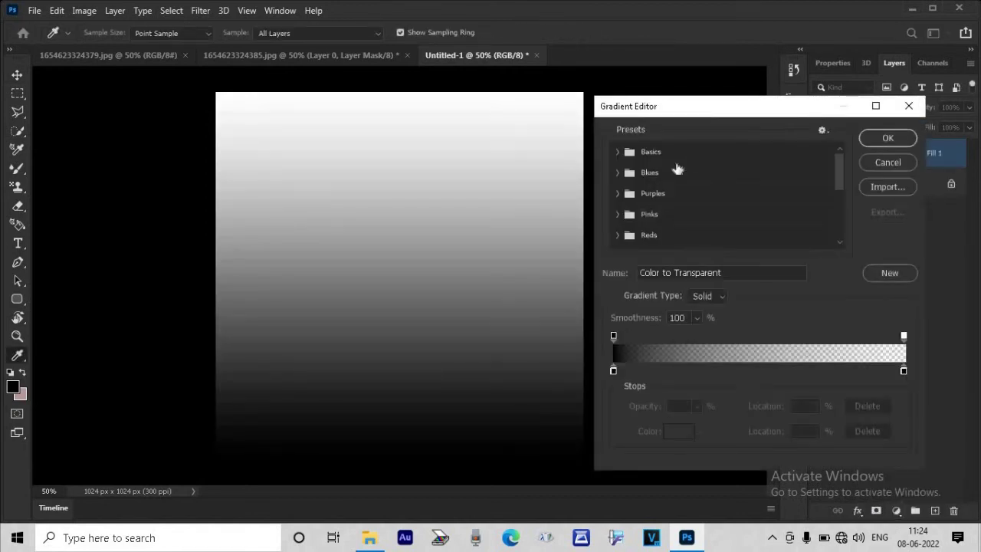
pyautogui.click(618, 194)
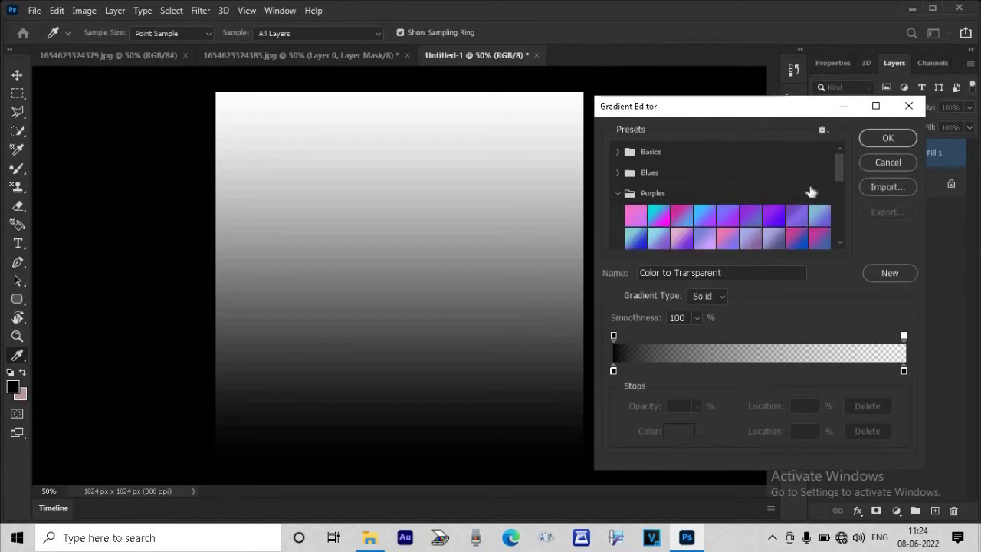
pyautogui.moveTo(836, 164); pyautogui.dragTo(836, 176)
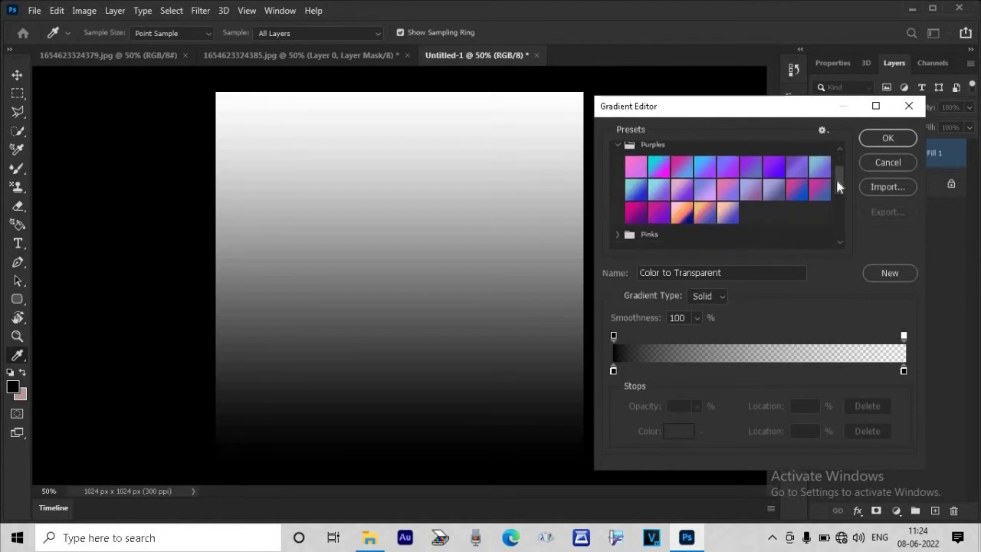
pyautogui.click(679, 165)
pyautogui.click(663, 167)
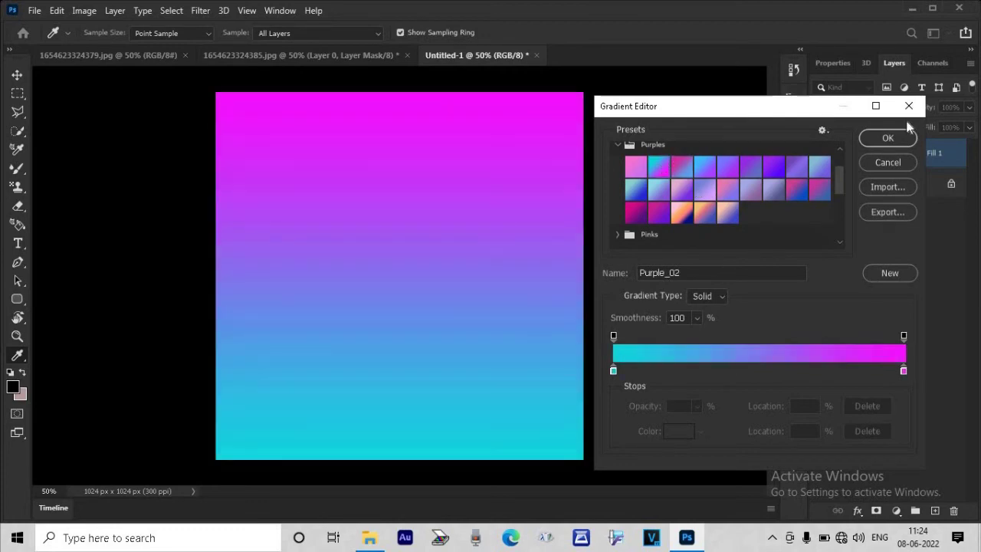
pyautogui.click(889, 138)
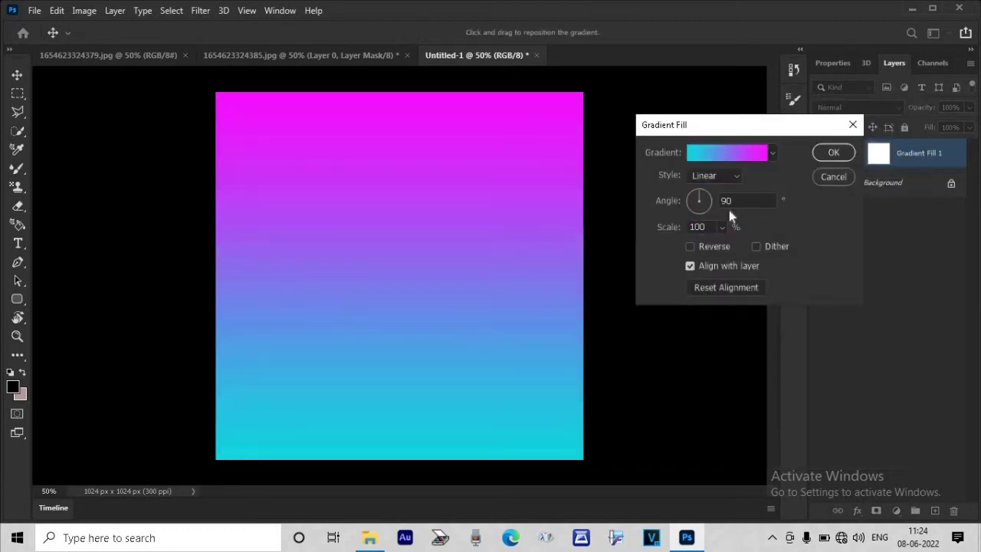
# Step: Set the gradient style to Radial at 264% scale and apply it
pyautogui.click(732, 176)
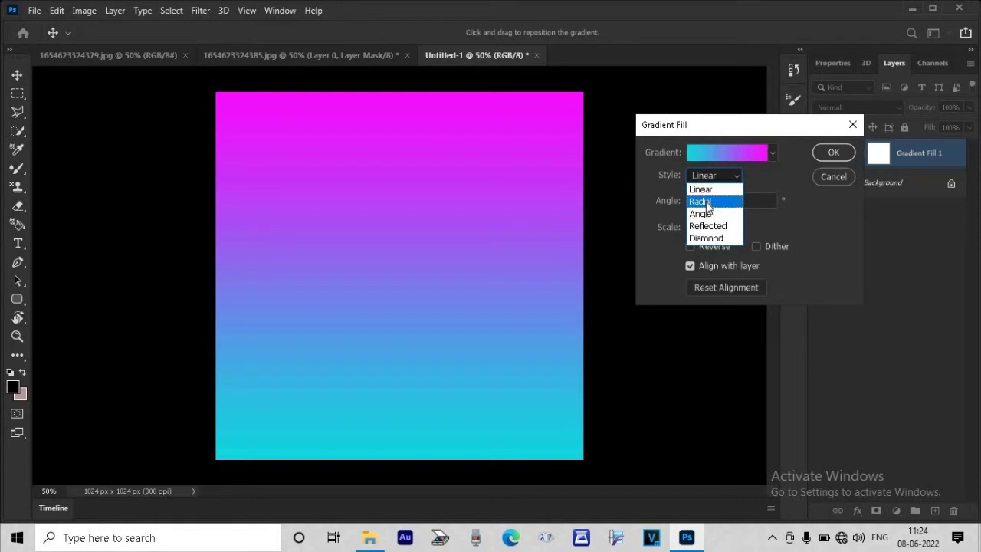
pyautogui.click(707, 202)
pyautogui.click(721, 227)
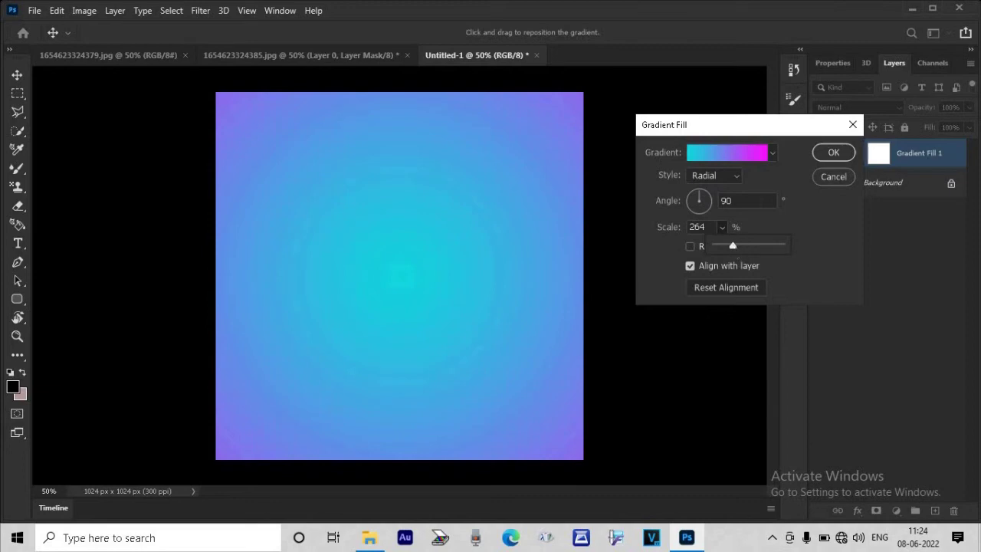
pyautogui.click(828, 157)
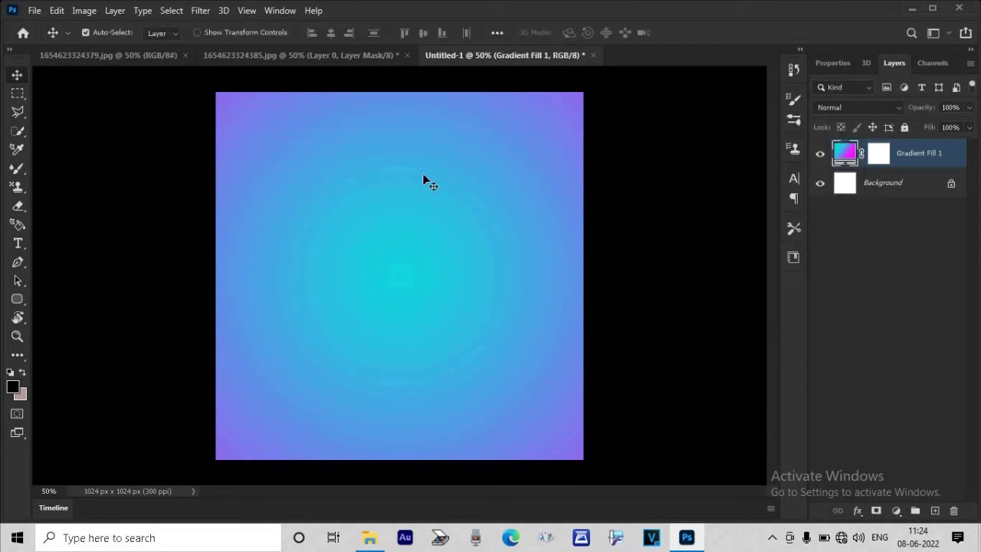
# Step: Bring the masked seated man onto the gradient document and position him
pyautogui.click(354, 57)
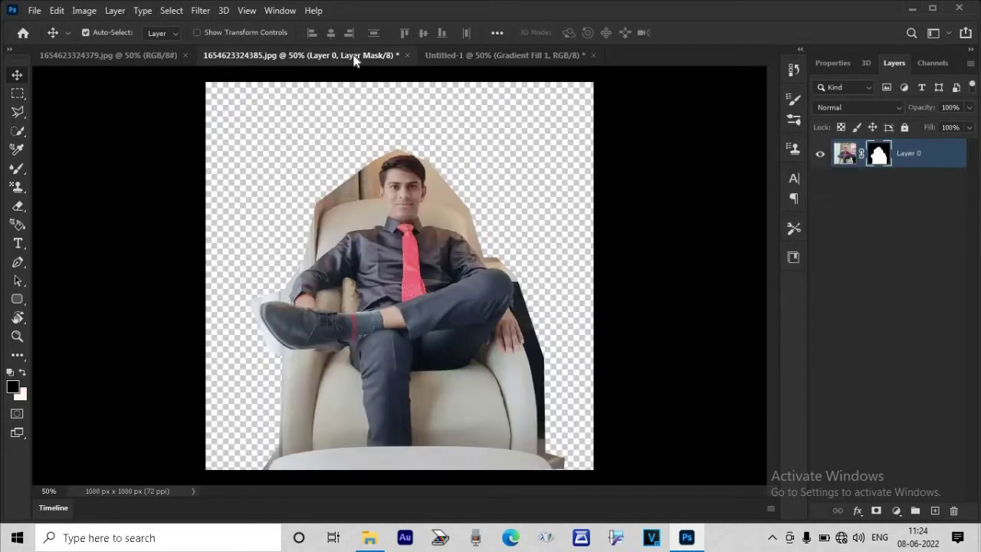
pyautogui.moveTo(398, 196); pyautogui.dragTo(498, 58)
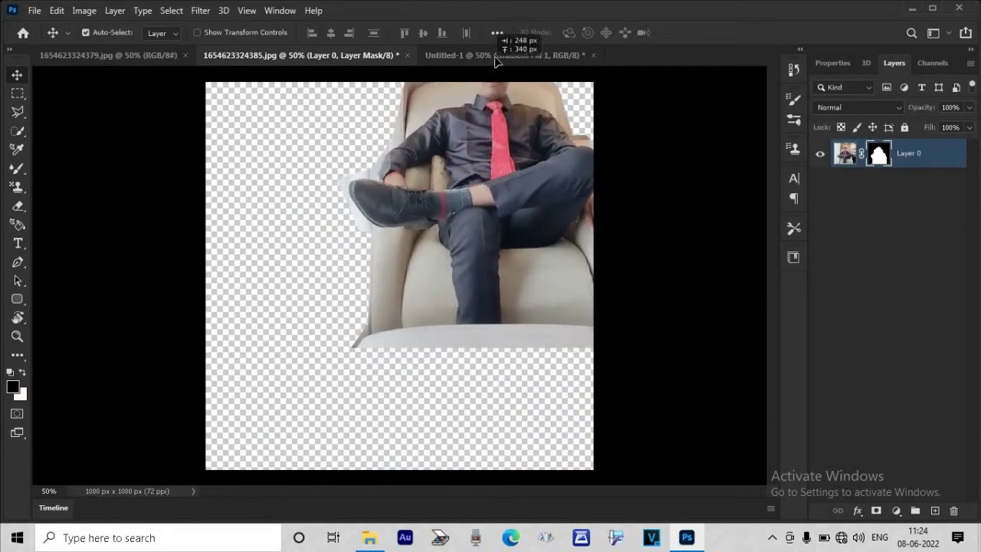
pyautogui.moveTo(386, 261); pyautogui.dragTo(387, 268)
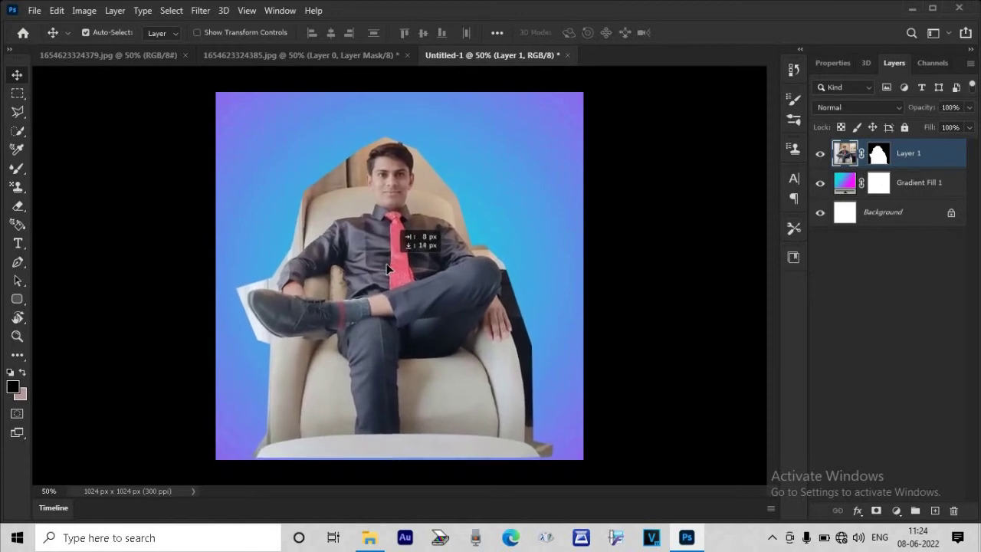
pyautogui.moveTo(387, 266); pyautogui.dragTo(386, 265)
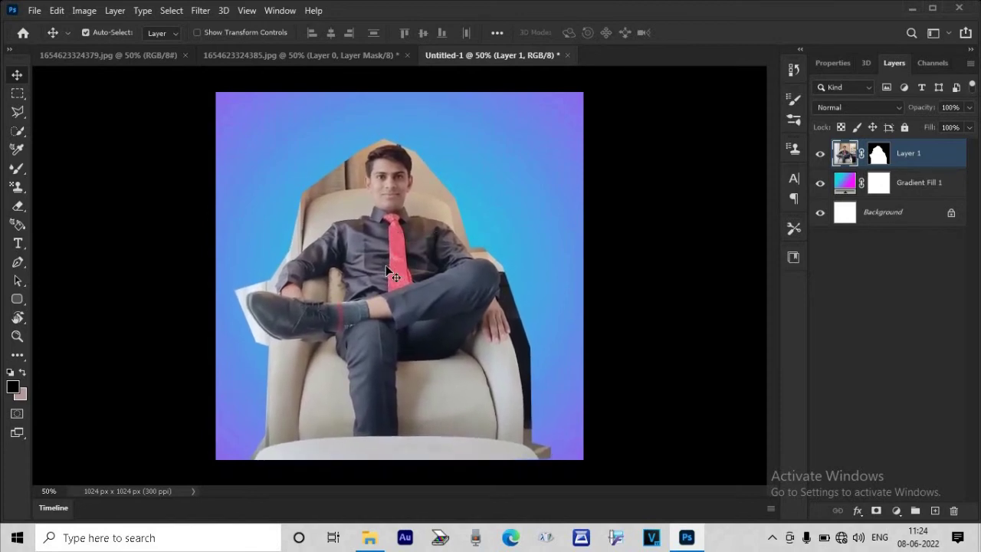
# Step: Convert the seated man's Layer 1 to a smart object
pyautogui.rightClick(898, 160)
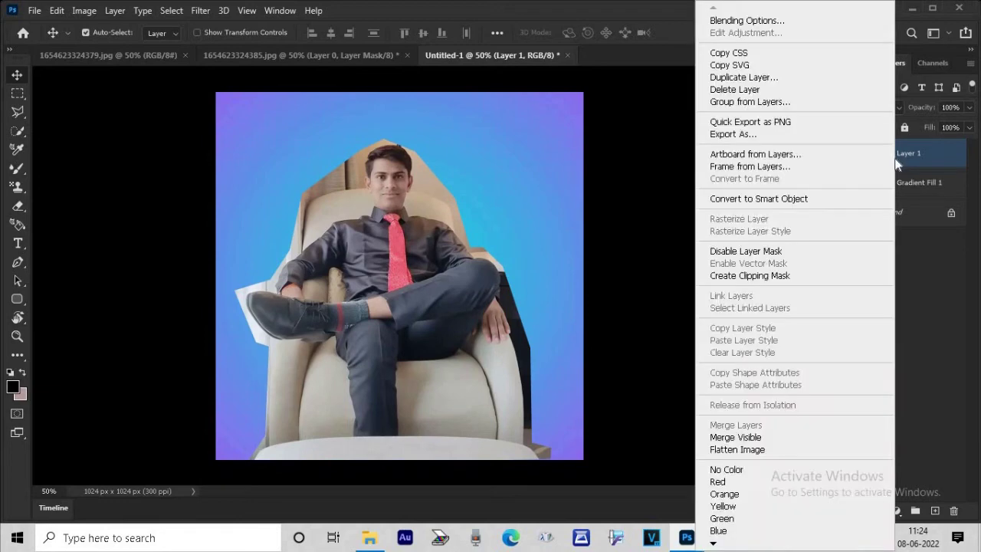
pyautogui.click(793, 200)
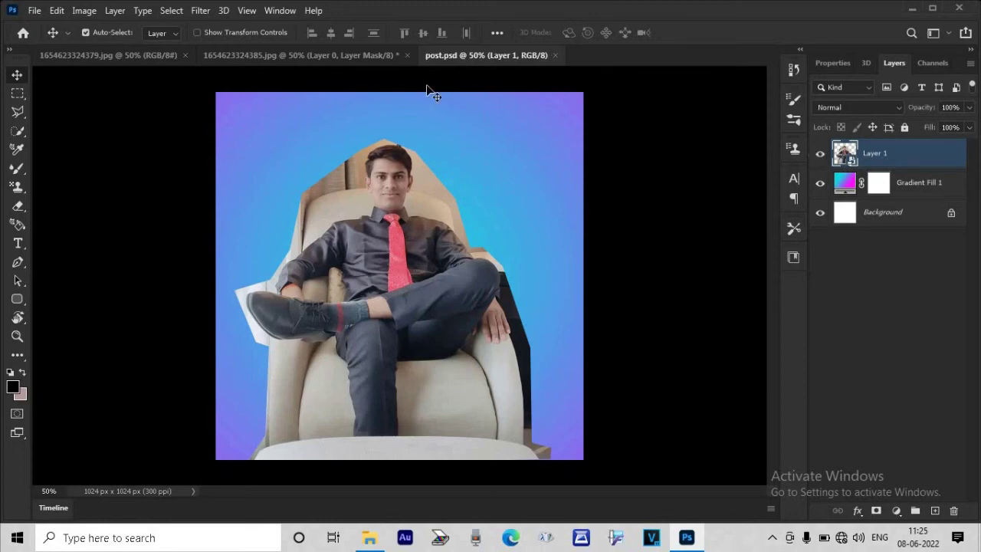
pyautogui.click(145, 51)
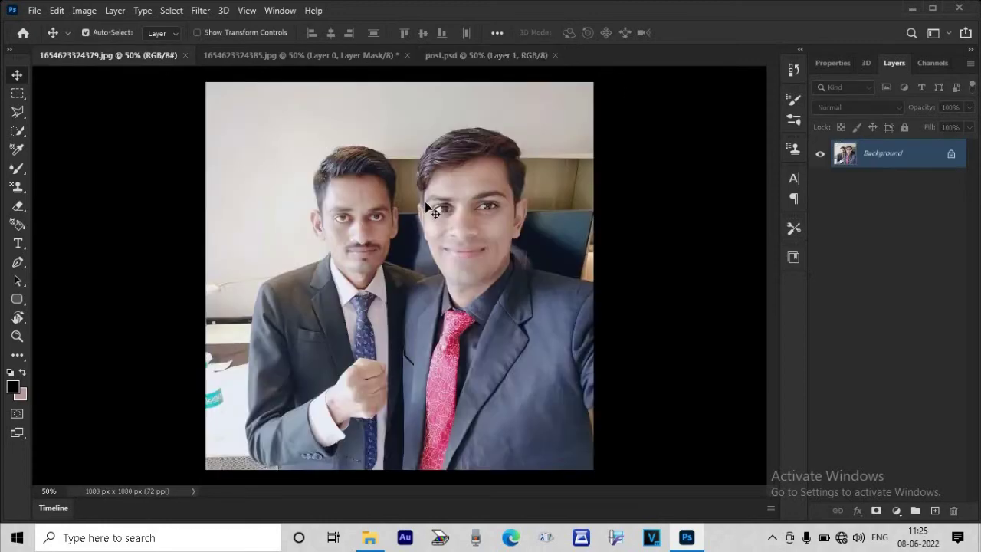
# Step: Place the two-men photo into post.psd as smart-object Layer 2
pyautogui.moveTo(448, 198); pyautogui.dragTo(456, 110)
pyautogui.moveTo(456, 110)
pyautogui.mouseDown()
pyautogui.moveTo(434, 184)
pyautogui.moveTo(387, 265)
pyautogui.mouseUp()
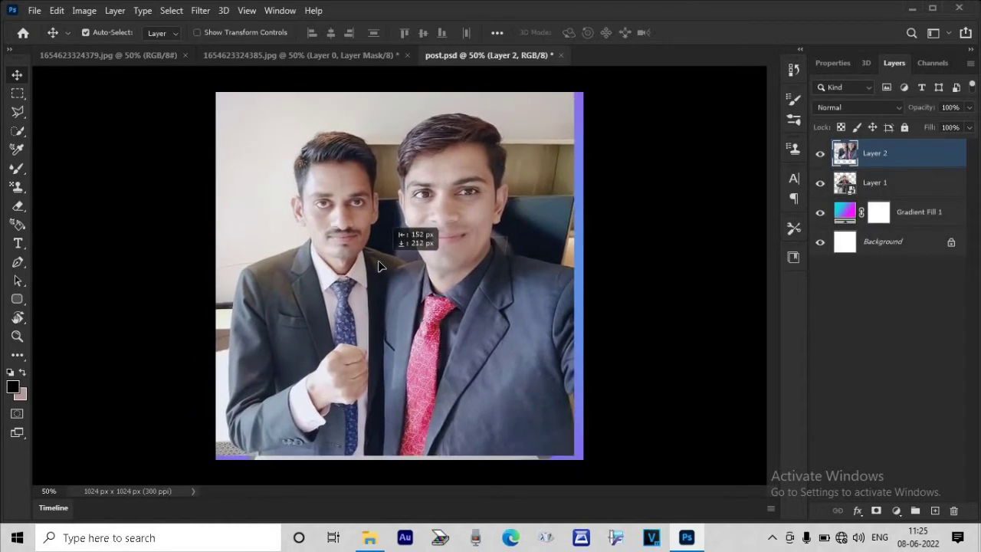
pyautogui.moveTo(387, 265); pyautogui.dragTo(388, 265)
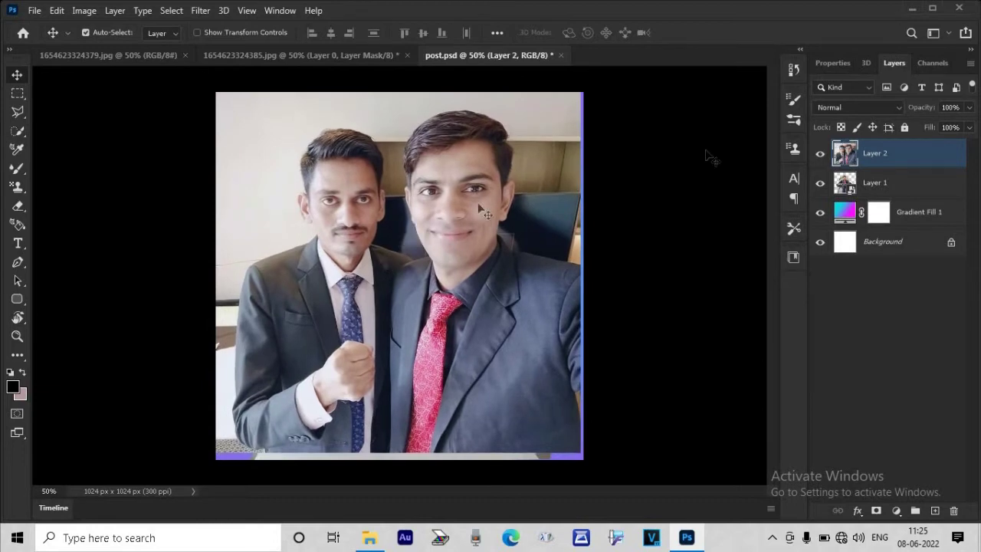
pyautogui.rightClick(908, 158)
pyautogui.click(786, 194)
# Step: Close both source photos without saving and hide Layer 2
pyautogui.click(281, 58)
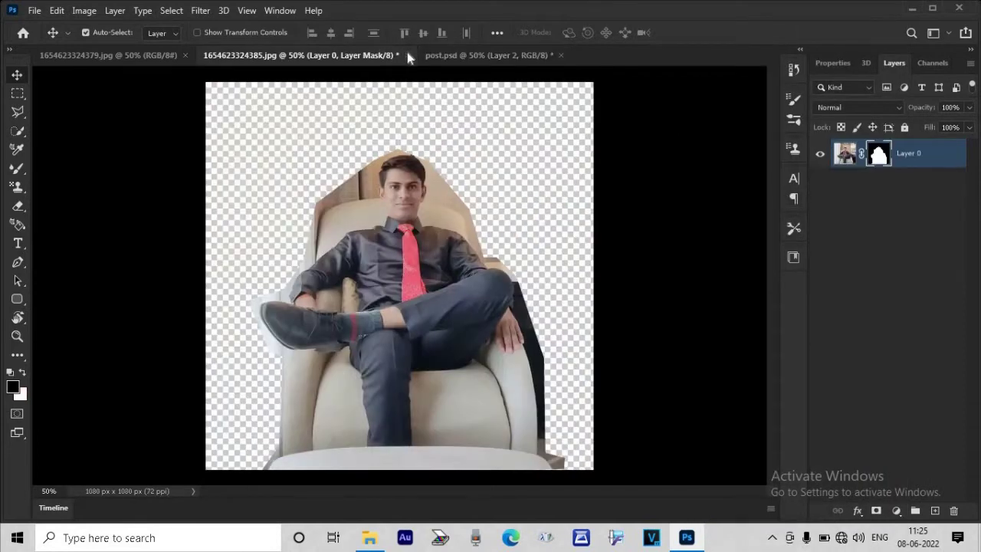
pyautogui.click(407, 53)
pyautogui.click(474, 207)
pyautogui.click(185, 55)
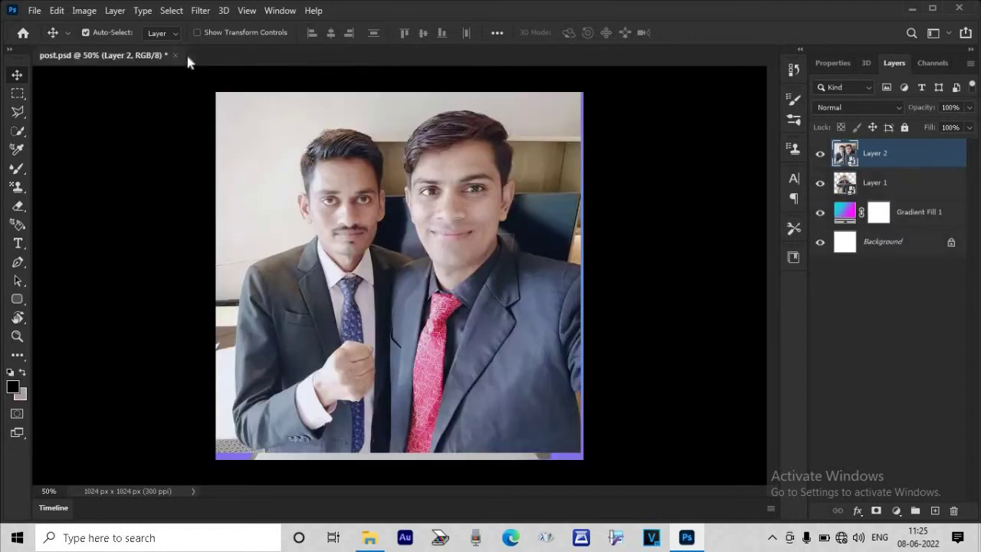
pyautogui.click(821, 154)
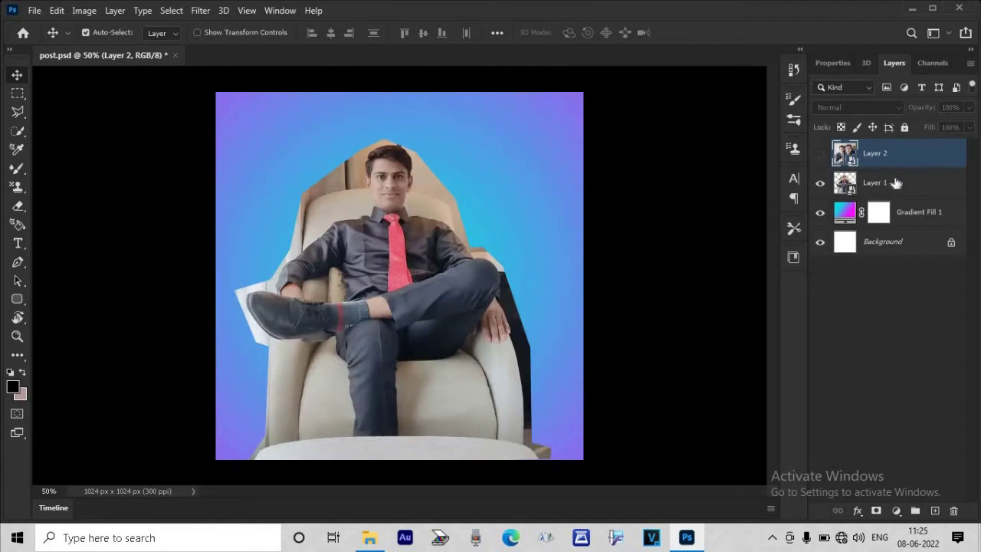
# Step: Open the seated man's smart object at 200% and set the Eraser to 61 px, 100% flow
pyautogui.click(896, 183)
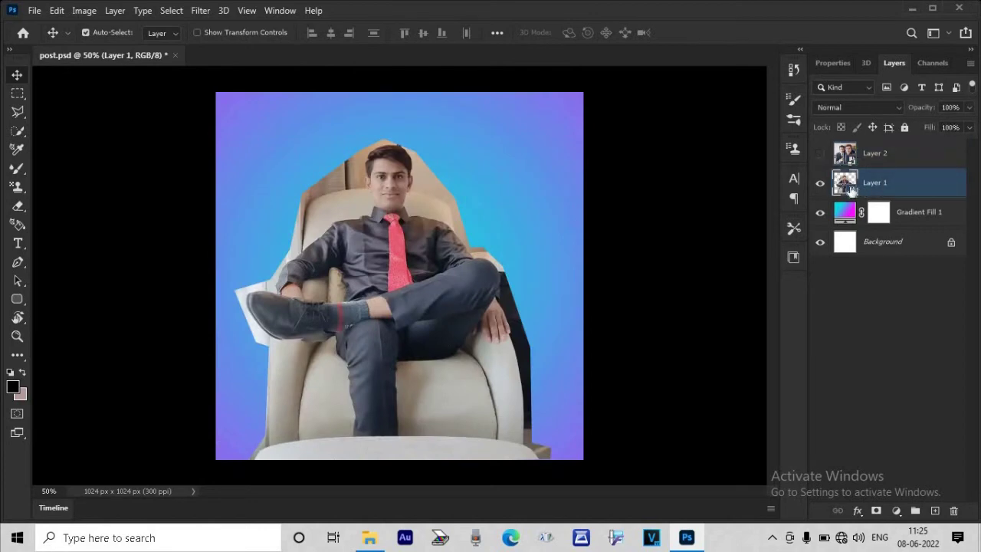
pyautogui.doubleClick(850, 187)
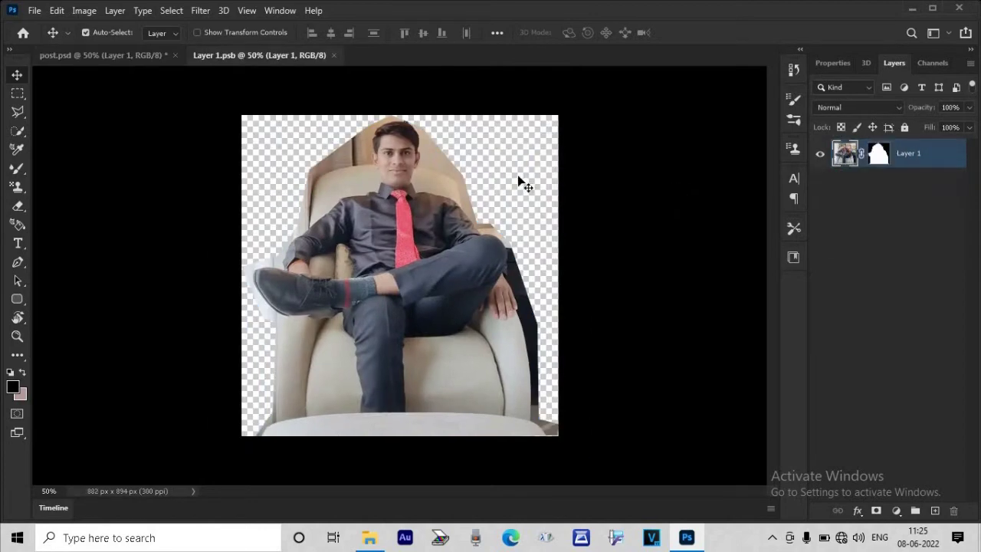
pyautogui.hotkey('ctrl', '+')
pyautogui.hotkey('ctrl', '+')
pyautogui.hotkey('ctrl', '+')
pyautogui.moveTo(770, 273); pyautogui.dragTo(777, 175)
pyautogui.press('e')
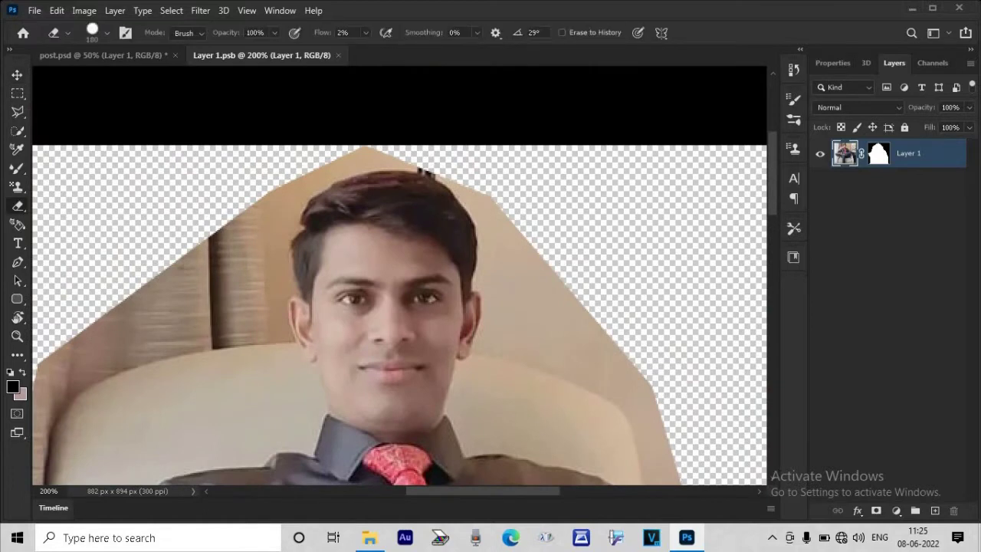
pyautogui.rightClick(522, 224)
pyautogui.click(615, 256)
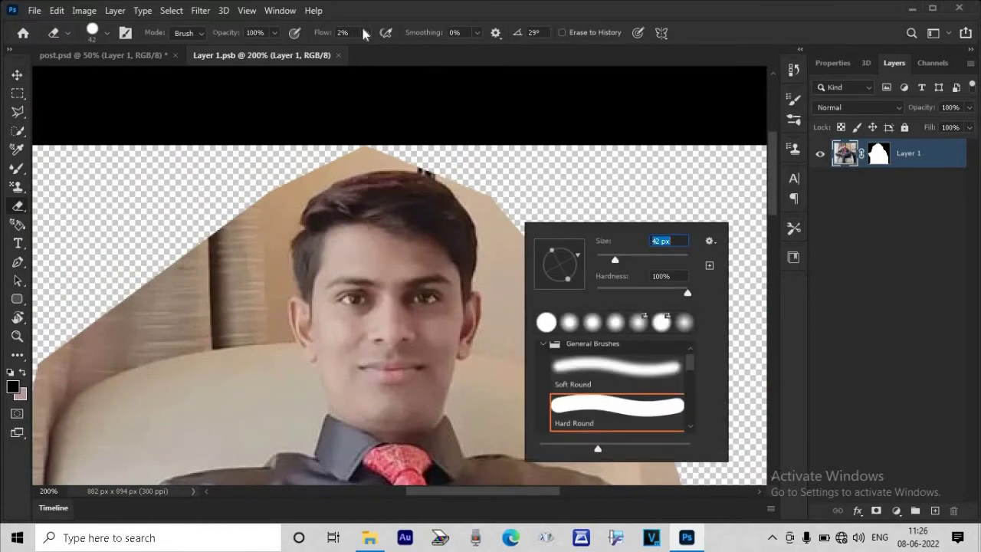
pyautogui.click(364, 34)
pyautogui.moveTo(367, 46); pyautogui.dragTo(450, 60)
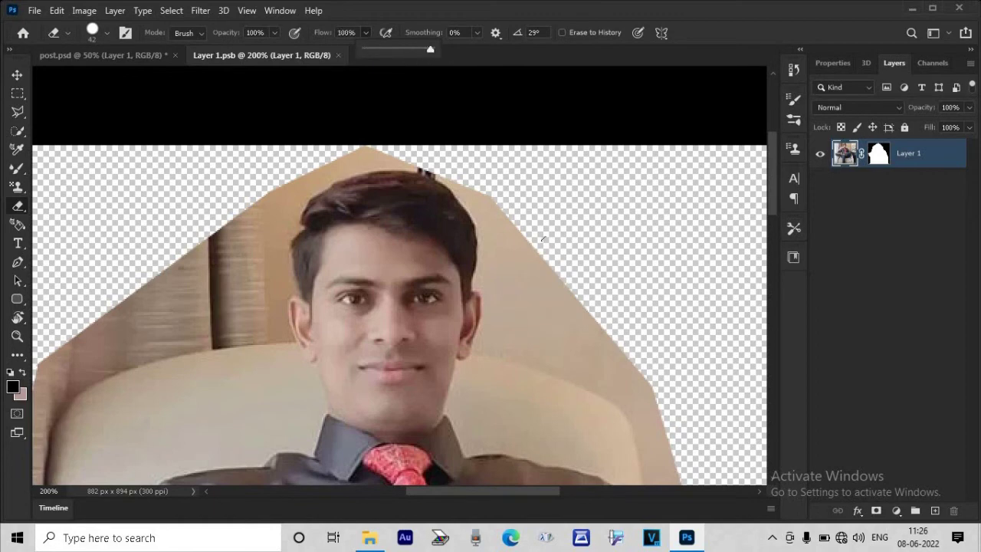
pyautogui.rightClick(571, 259)
pyautogui.click(669, 296)
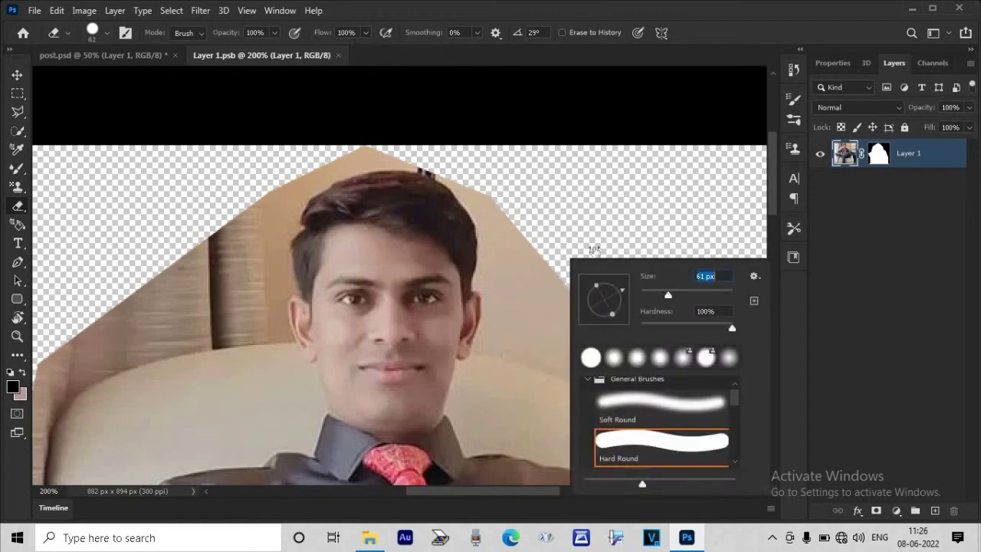
# Step: Erase the beige background around the head and the dark strip along the arm
pyautogui.moveTo(536, 230); pyautogui.dragTo(479, 200)
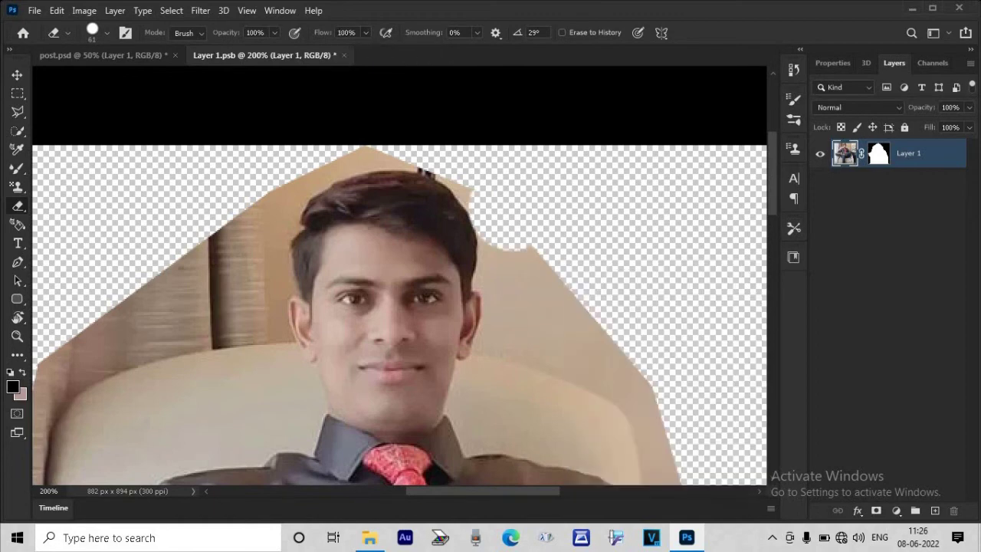
pyautogui.rightClick(556, 234)
pyautogui.press('Return')
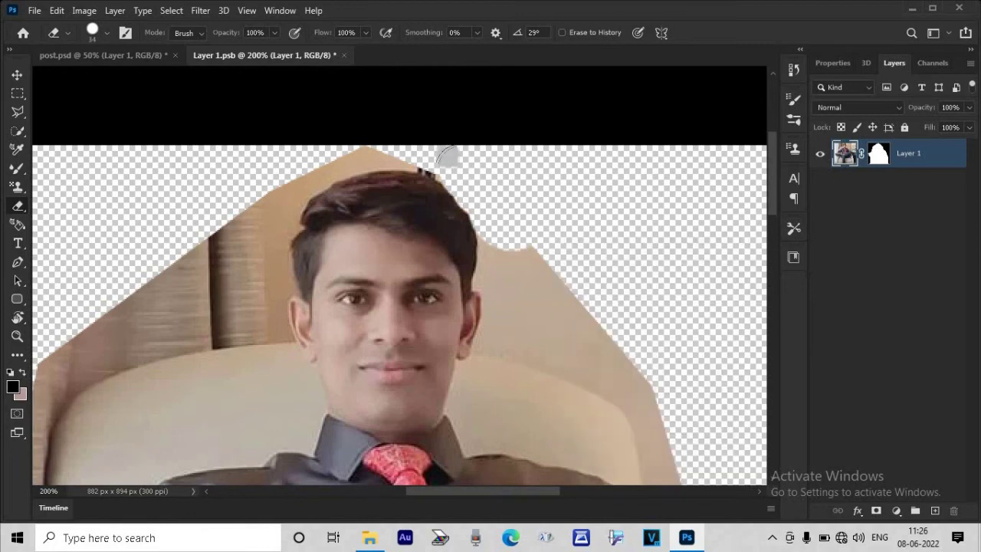
pyautogui.moveTo(476, 192)
pyautogui.mouseDown()
pyautogui.moveTo(578, 352)
pyautogui.moveTo(563, 303)
pyautogui.mouseUp()
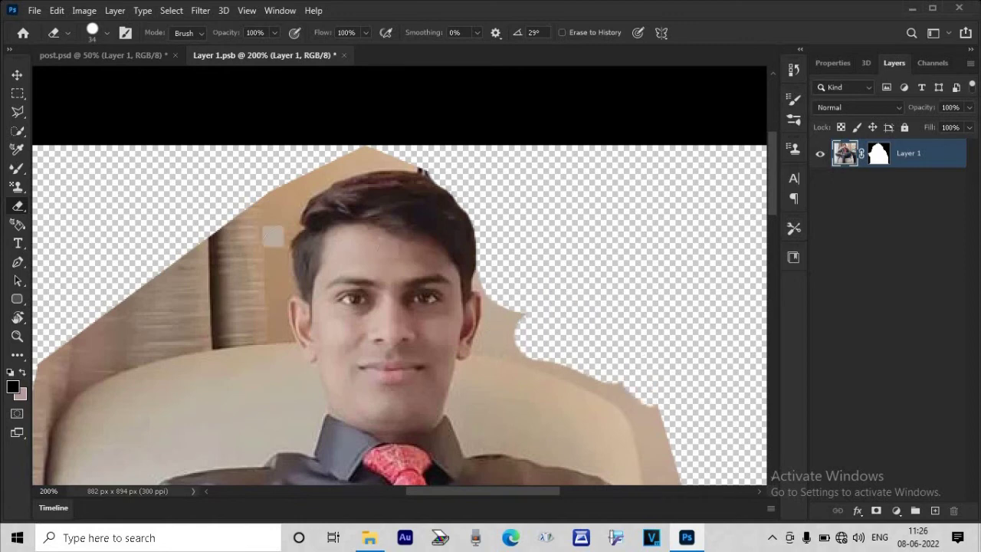
pyautogui.moveTo(261, 183); pyautogui.dragTo(115, 296)
pyautogui.moveTo(303, 138)
pyautogui.mouseDown()
pyautogui.moveTo(302, 153)
pyautogui.moveTo(263, 192)
pyautogui.moveTo(225, 302)
pyautogui.moveTo(115, 345)
pyautogui.mouseUp()
pyautogui.moveTo(519, 490); pyautogui.dragTo(454, 491)
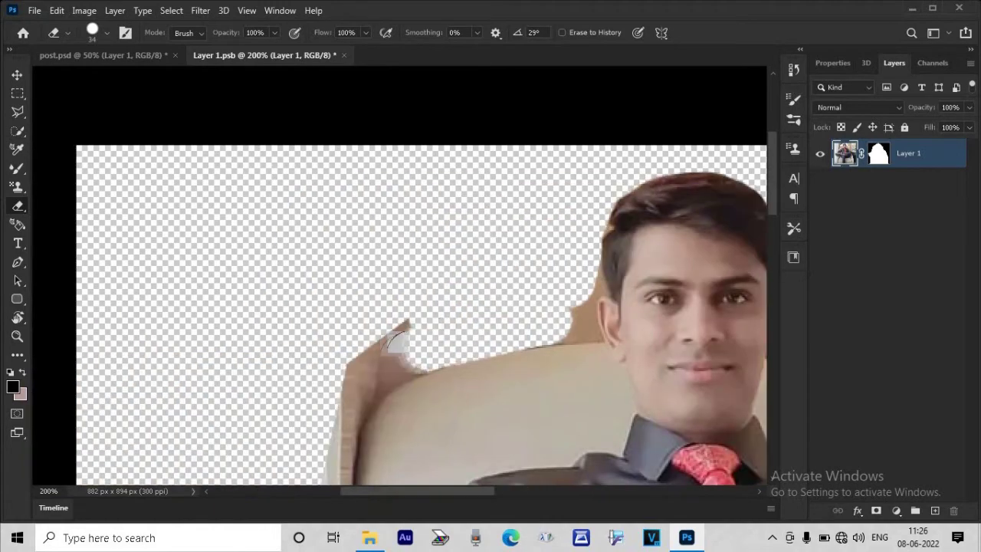
pyautogui.moveTo(772, 188); pyautogui.dragTo(772, 222)
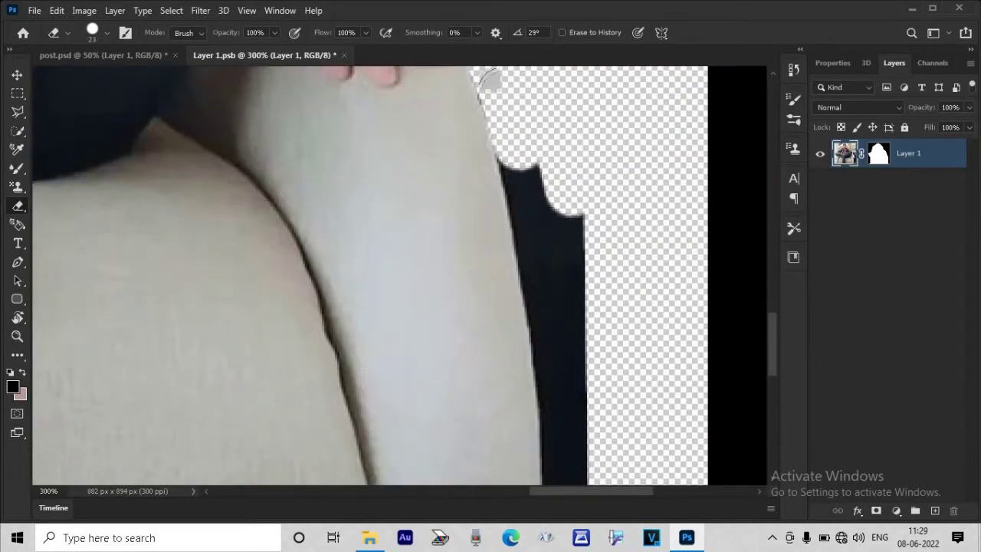
pyautogui.moveTo(499, 122)
pyautogui.mouseDown()
pyautogui.moveTo(532, 219)
pyautogui.moveTo(508, 149)
pyautogui.moveTo(537, 307)
pyautogui.mouseUp()
pyautogui.moveTo(550, 393); pyautogui.dragTo(585, 351)
pyautogui.scroll(-5, 585, 350)
# Step: Erase the remaining dark patches at the bottom-right near the crossed leg
pyautogui.moveTo(570, 88); pyautogui.dragTo(549, 452)
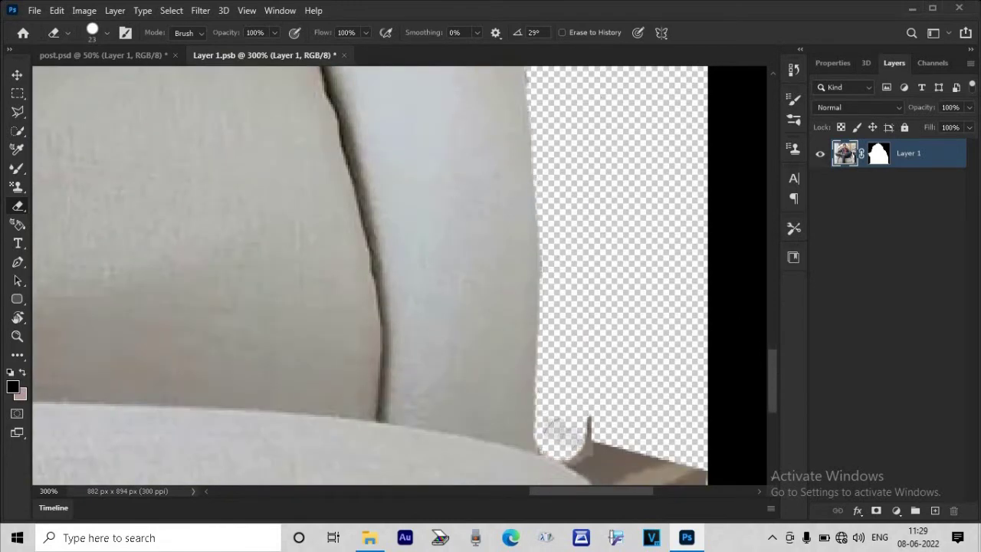
pyautogui.scroll(-3, 583, 452)
pyautogui.moveTo(606, 307)
pyautogui.mouseDown()
pyautogui.moveTo(661, 284)
pyautogui.moveTo(607, 296)
pyautogui.mouseUp()
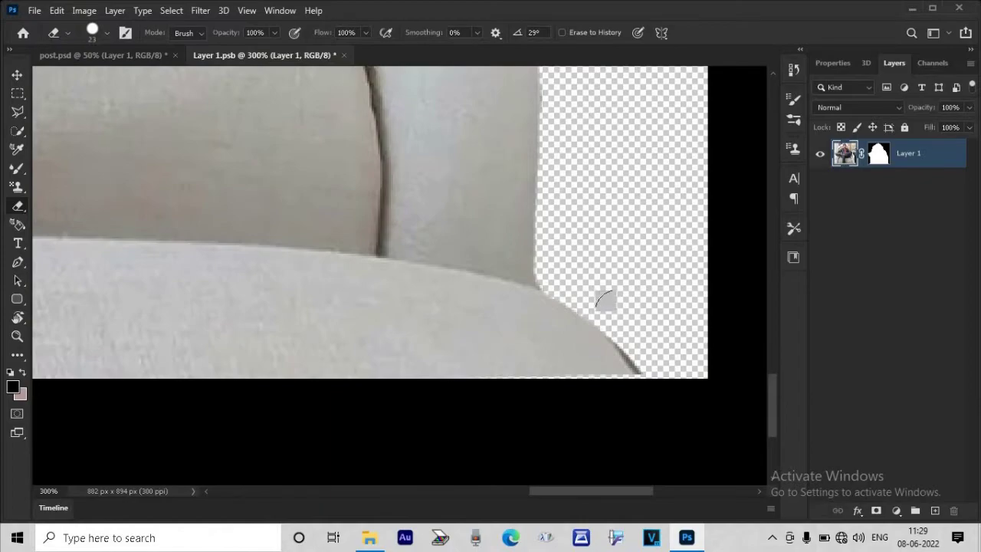
pyautogui.scroll(-6, 660, 380)
pyautogui.scroll(5, 414, 191)
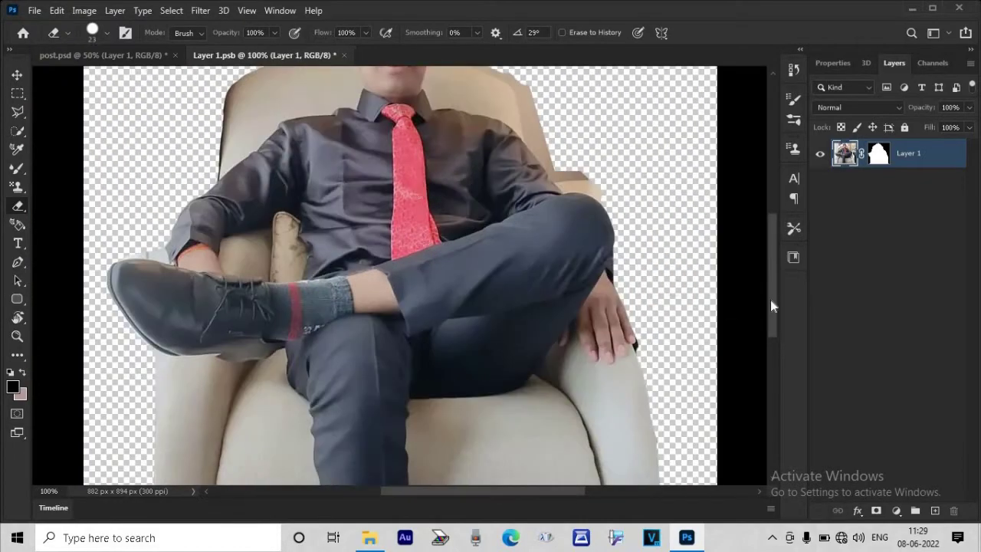
pyautogui.scroll(3, 774, 306)
pyautogui.scroll(3, 774, 216)
pyautogui.scroll(-5, 471, 229)
pyautogui.scroll(1, 303, 186)
pyautogui.scroll(3, 304, 186)
pyautogui.moveTo(500, 490); pyautogui.dragTo(460, 491)
pyautogui.scroll(3, 770, 291)
# Step: Erase the chair edge and shoe-top fringe with a smaller eraser, then close Layer 1.psb
pyautogui.rightClick(273, 109)
pyautogui.moveTo(273, 109)
pyautogui.mouseDown()
pyautogui.moveTo(253, 167)
pyautogui.moveTo(239, 282)
pyautogui.moveTo(214, 324)
pyautogui.mouseUp()
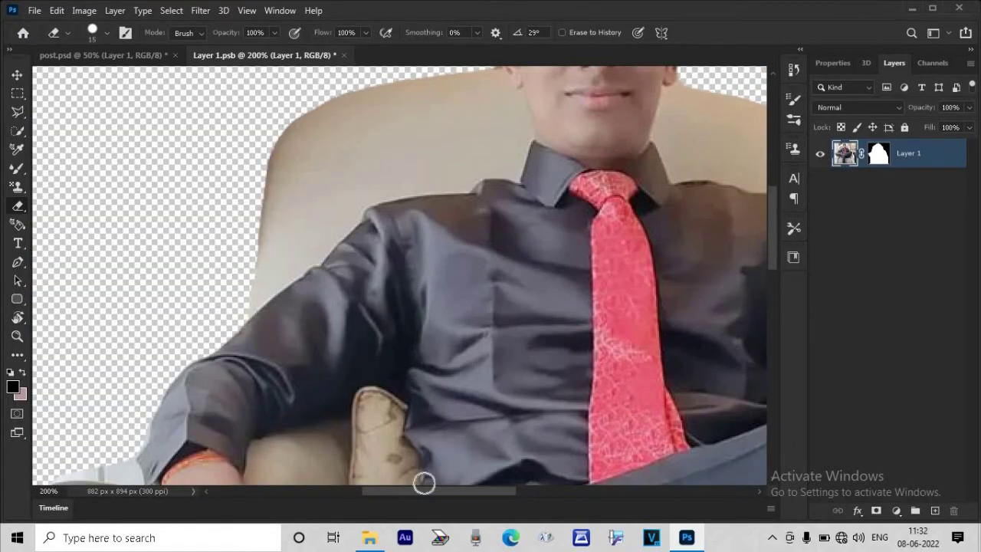
pyautogui.moveTo(439, 490); pyautogui.dragTo(376, 492)
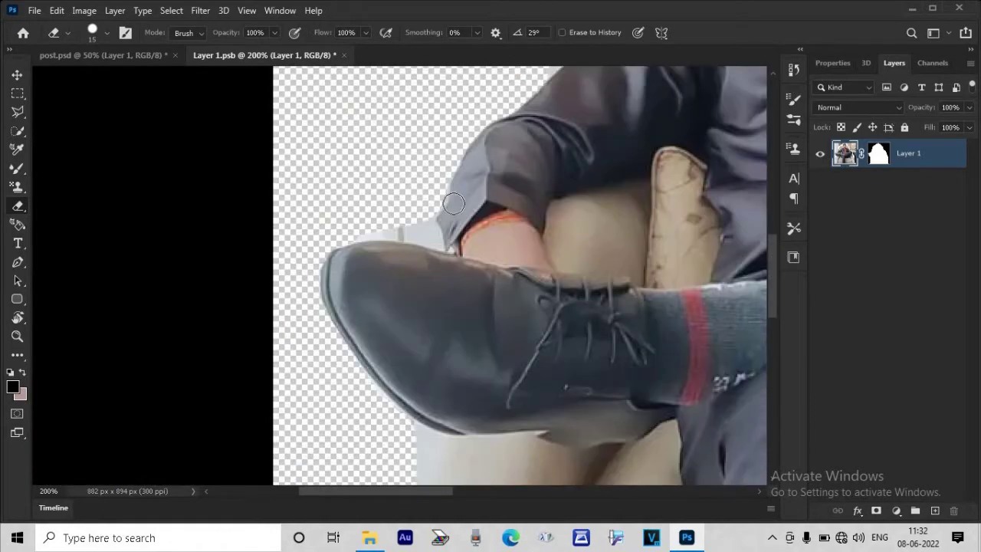
pyautogui.scroll(-3, 772, 240)
pyautogui.moveTo(398, 236); pyautogui.dragTo(344, 227)
pyautogui.scroll(-1, 397, 222)
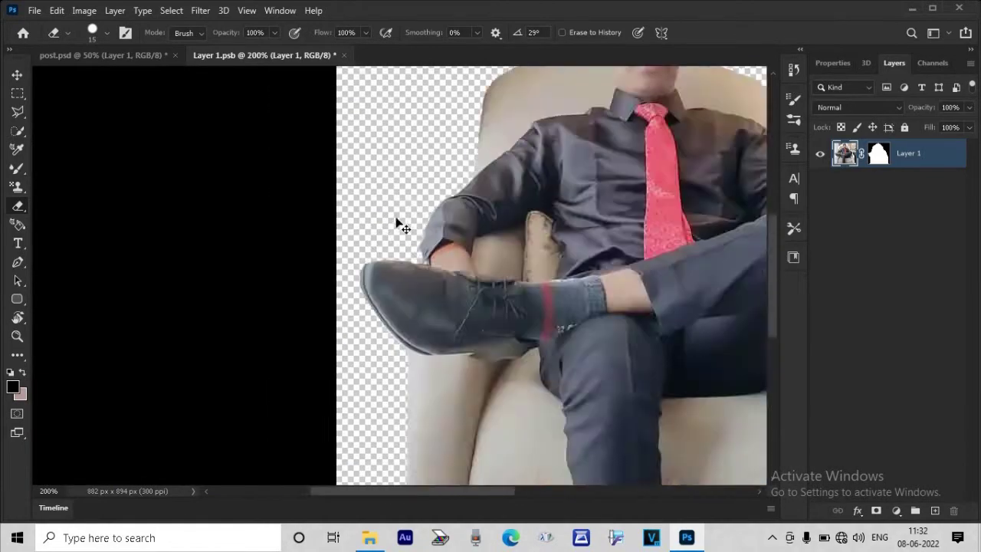
pyautogui.scroll(-1, 396, 222)
pyautogui.hotkey('ctrl', 'w')
pyautogui.press('v')
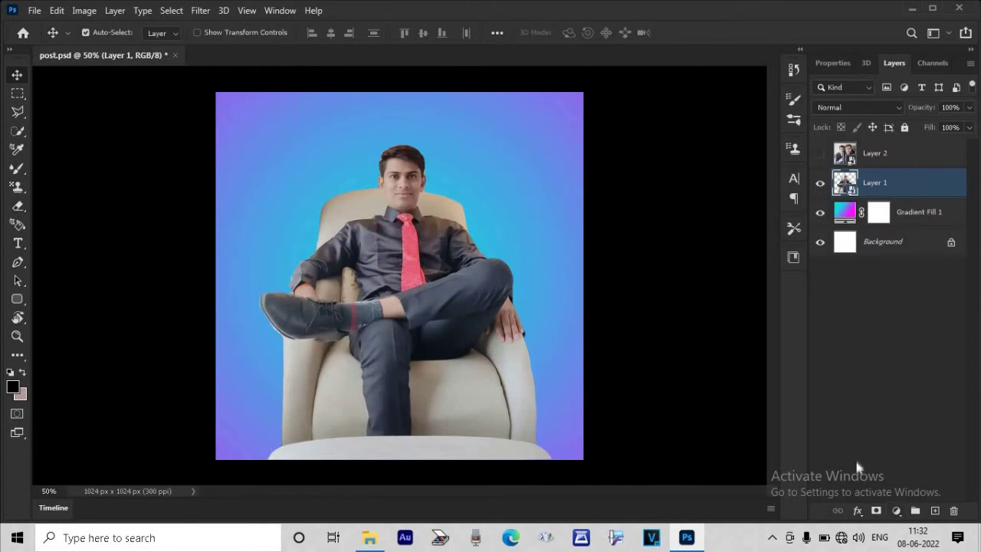
# Step: Add a Color Balance layer above Layer 1, shifting midtones toward cyan (-14), green and blue
pyautogui.click(877, 511)
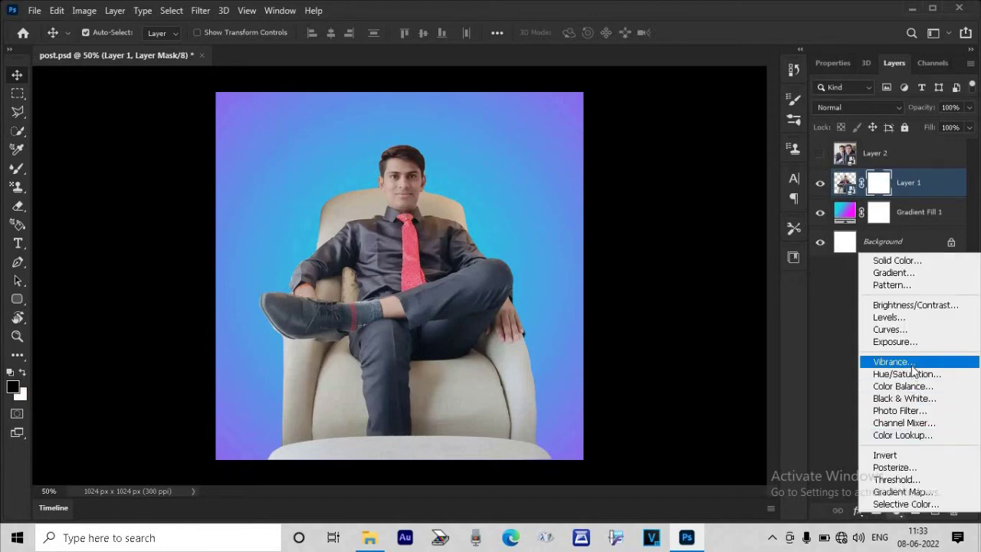
pyautogui.click(912, 387)
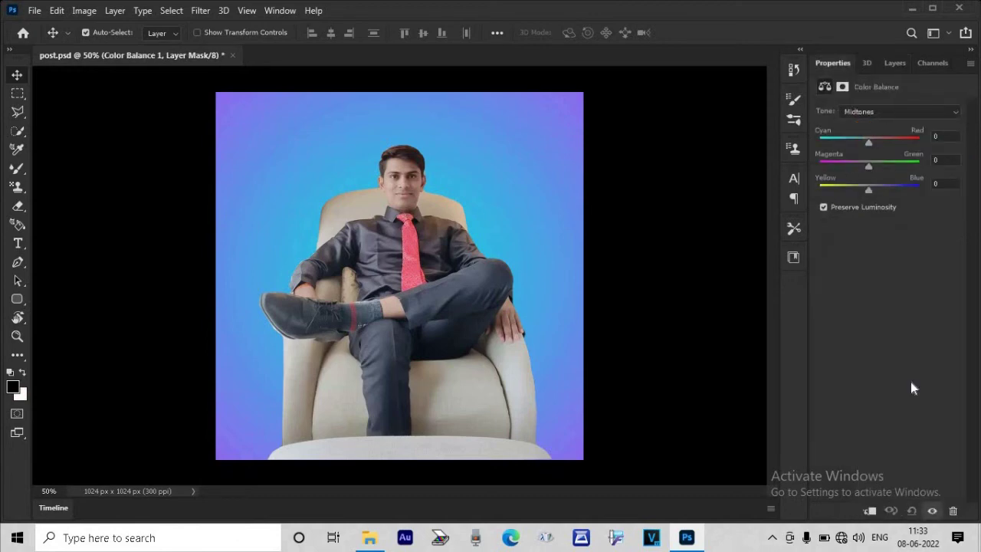
pyautogui.moveTo(867, 164); pyautogui.dragTo(891, 165)
pyautogui.moveTo(863, 141); pyautogui.dragTo(861, 141)
pyautogui.click(883, 112)
pyautogui.click(883, 111)
pyautogui.moveTo(869, 191); pyautogui.dragTo(883, 193)
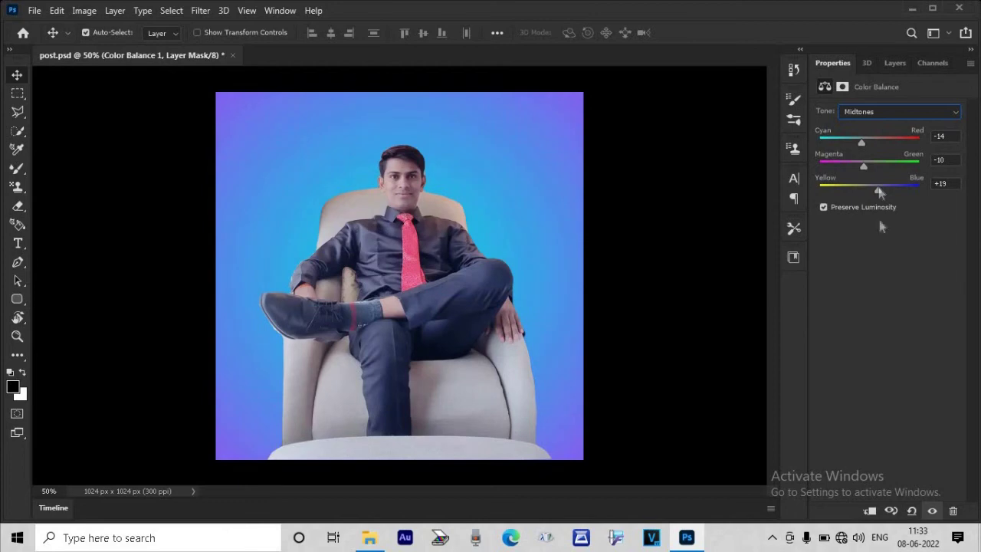
pyautogui.click(895, 63)
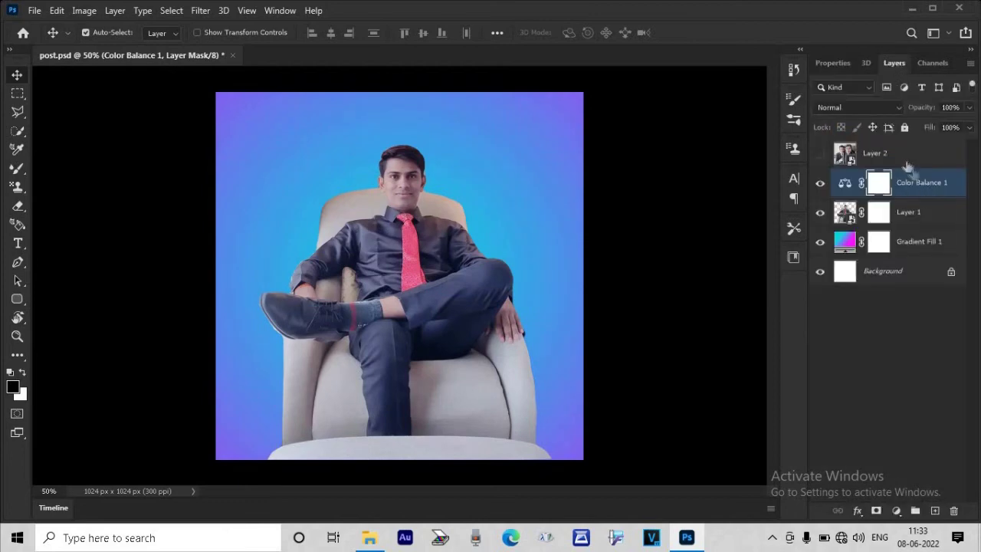
pyautogui.hotkey('ctrl', '2')
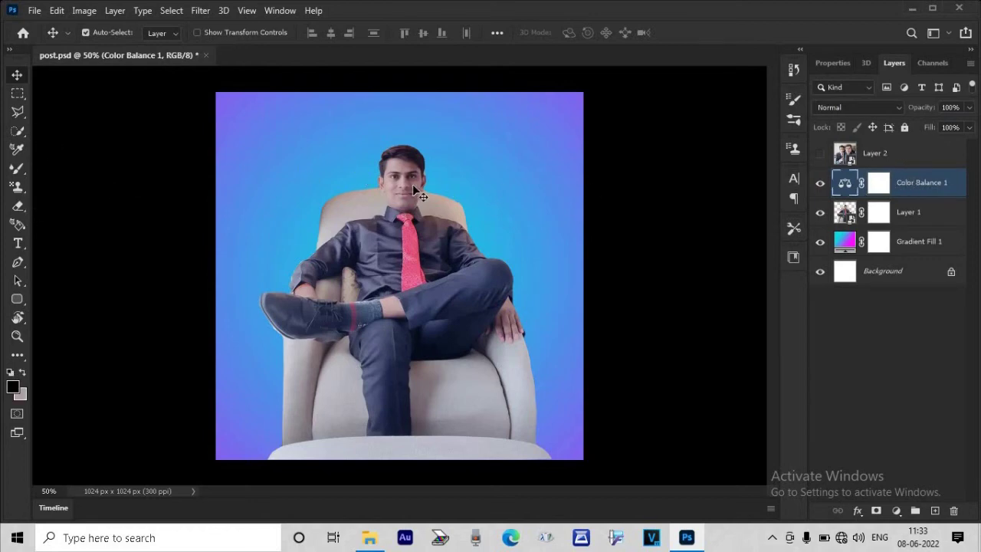
pyautogui.click(918, 217)
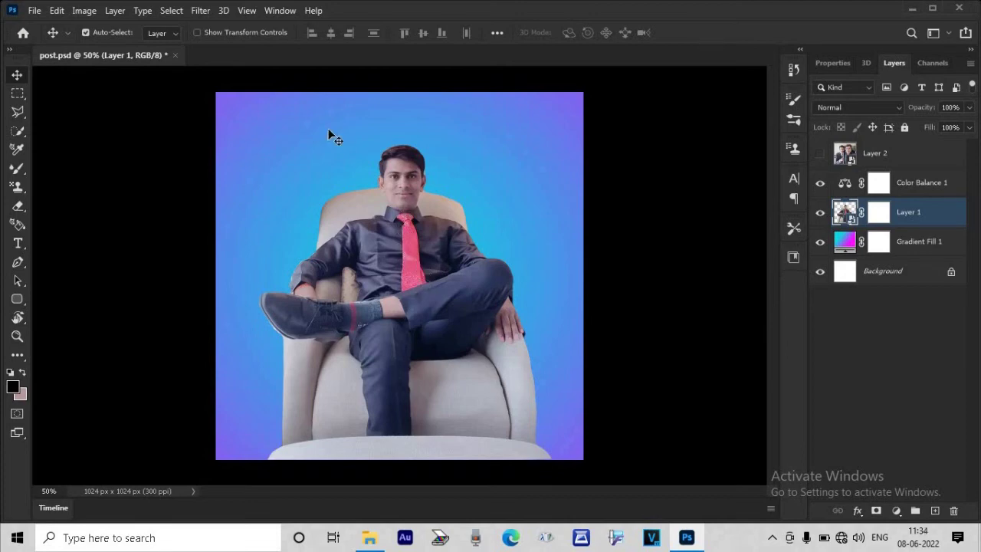
# Step: Show Layer 2 and scale the two-men photo to 854 × 854 px at X 50, Y 29
pyautogui.click(819, 154)
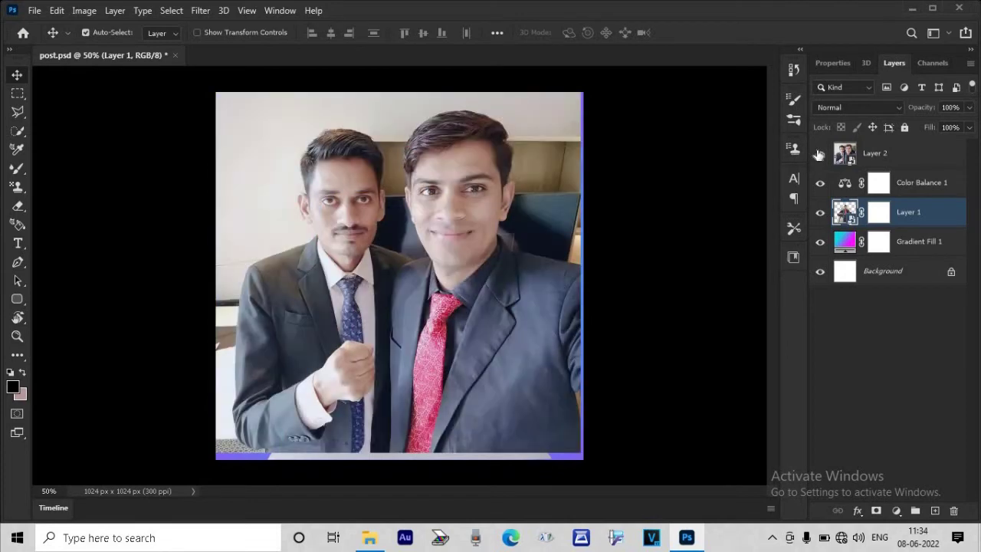
pyautogui.moveTo(483, 252)
pyautogui.mouseDown()
pyautogui.moveTo(461, 232)
pyautogui.moveTo(477, 256)
pyautogui.mouseUp()
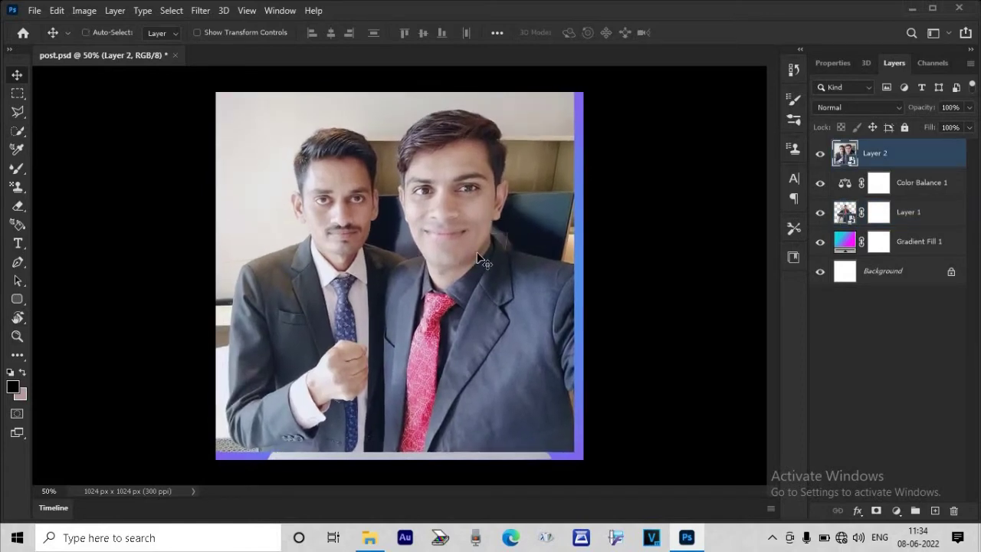
pyautogui.hotkey('ctrl', 't')
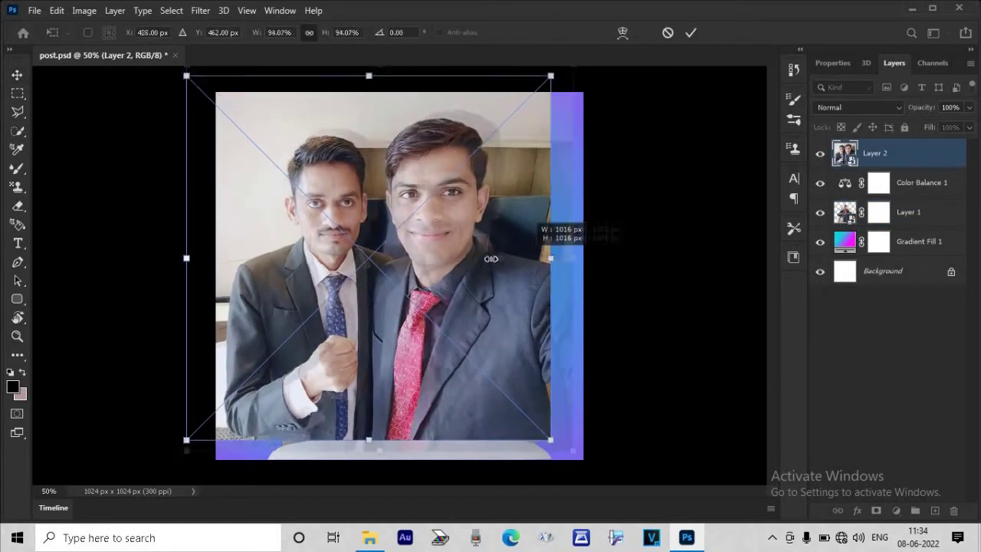
pyautogui.moveTo(580, 72); pyautogui.dragTo(493, 104)
pyautogui.moveTo(429, 270); pyautogui.dragTo(475, 267)
pyautogui.press('Return')
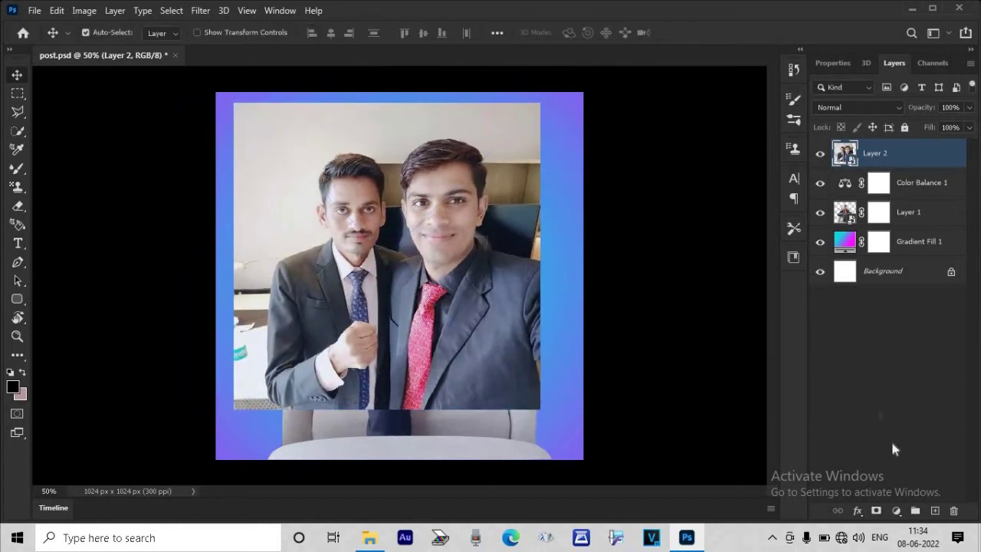
pyautogui.click(836, 64)
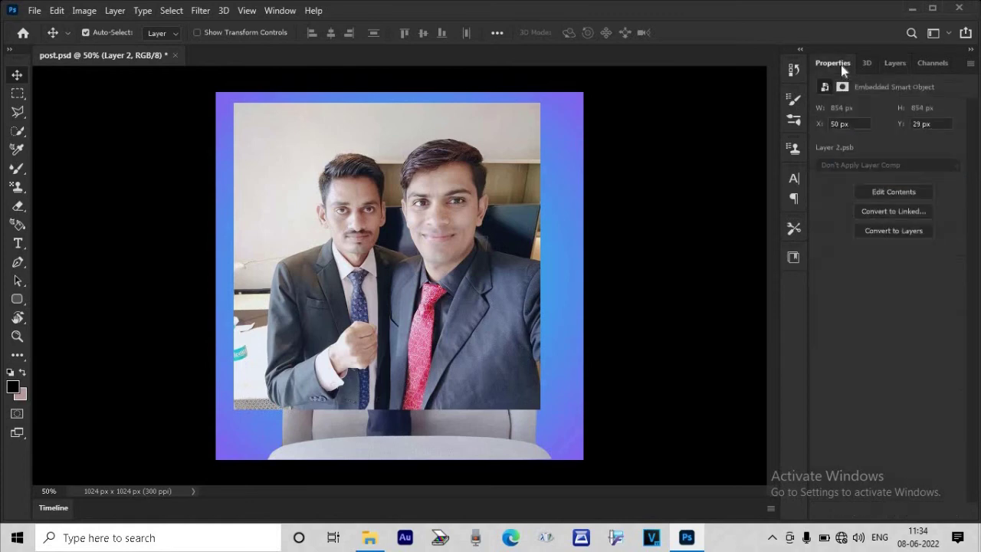
# Step: Open the two-men smart object's contents and set the standard Eraser to 199 px
pyautogui.click(894, 193)
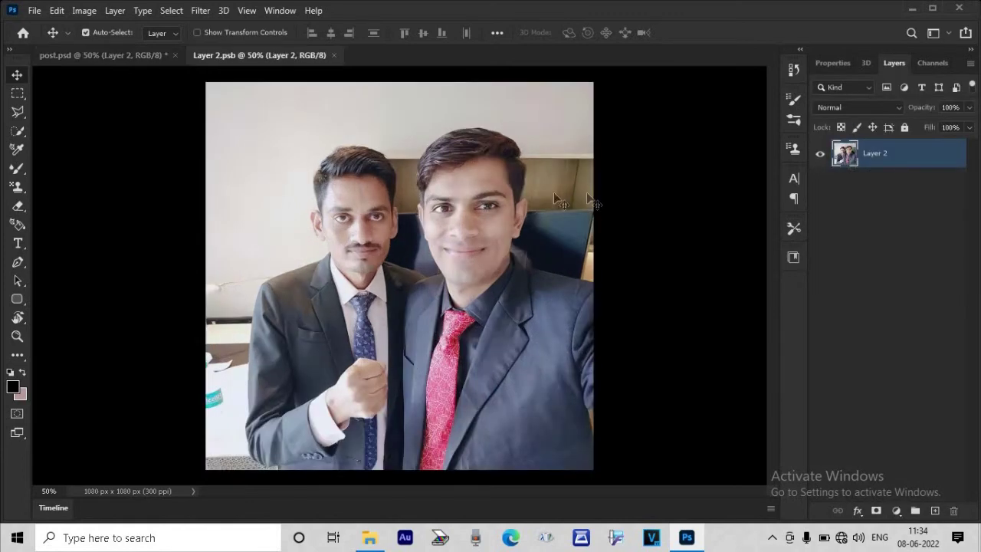
pyautogui.press('e')
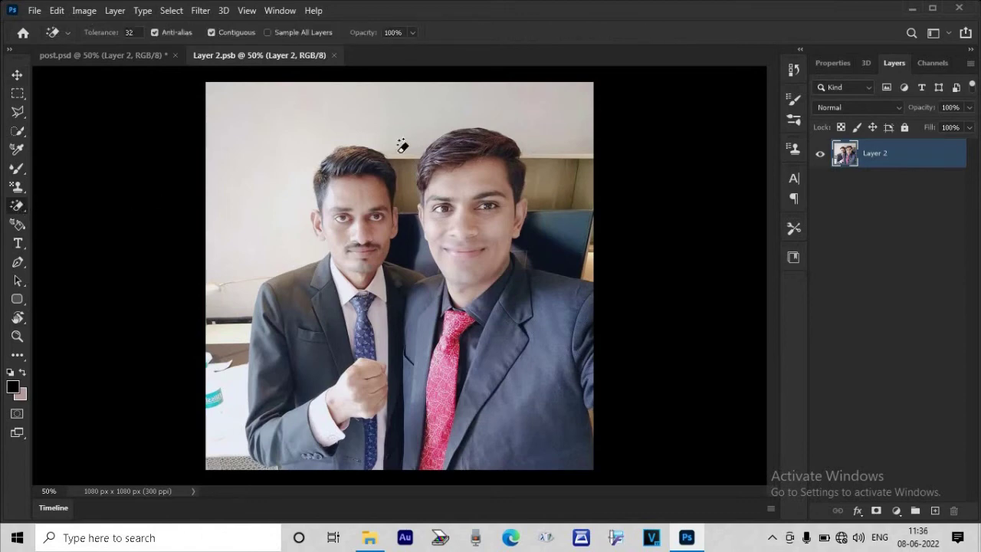
pyautogui.rightClick(16, 207)
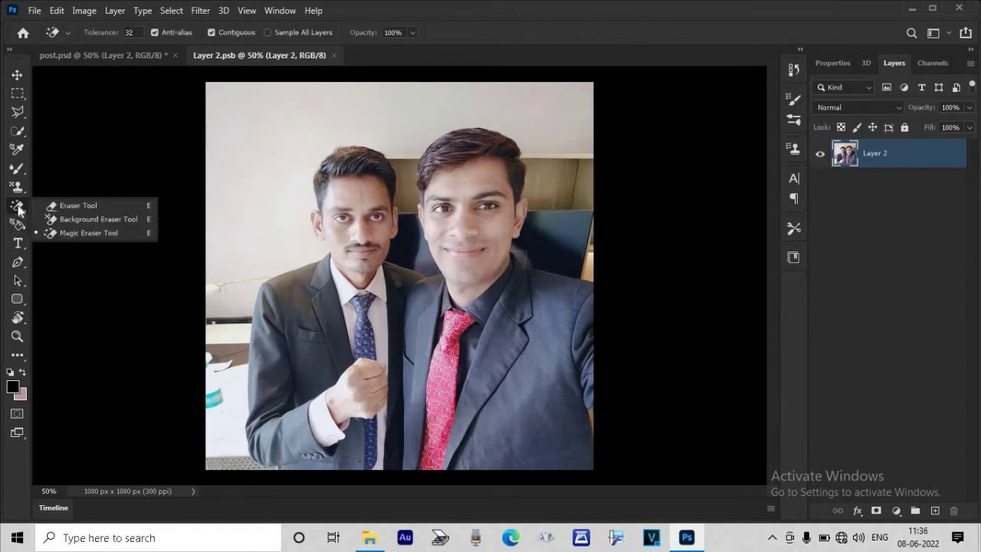
pyautogui.click(97, 209)
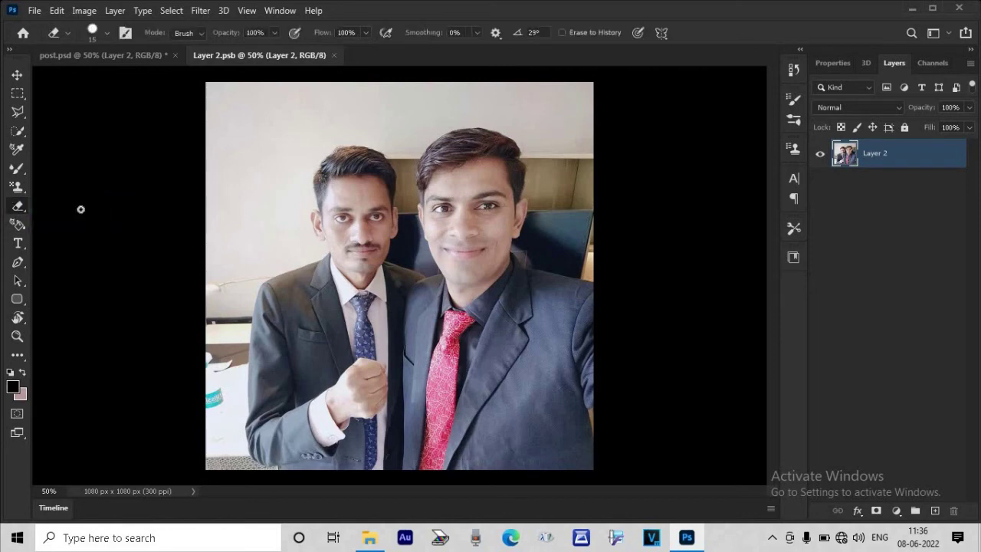
pyautogui.rightClick(278, 135)
pyautogui.click(424, 170)
pyautogui.press('Return')
# Step: Erase the wall across the top-left, along the left edge, and beside both men's heads
pyautogui.moveTo(261, 199)
pyautogui.mouseDown()
pyautogui.moveTo(249, 126)
pyautogui.moveTo(237, 115)
pyautogui.moveTo(253, 107)
pyautogui.moveTo(560, 96)
pyautogui.moveTo(586, 218)
pyautogui.mouseUp()
pyautogui.moveTo(219, 223); pyautogui.dragTo(209, 460)
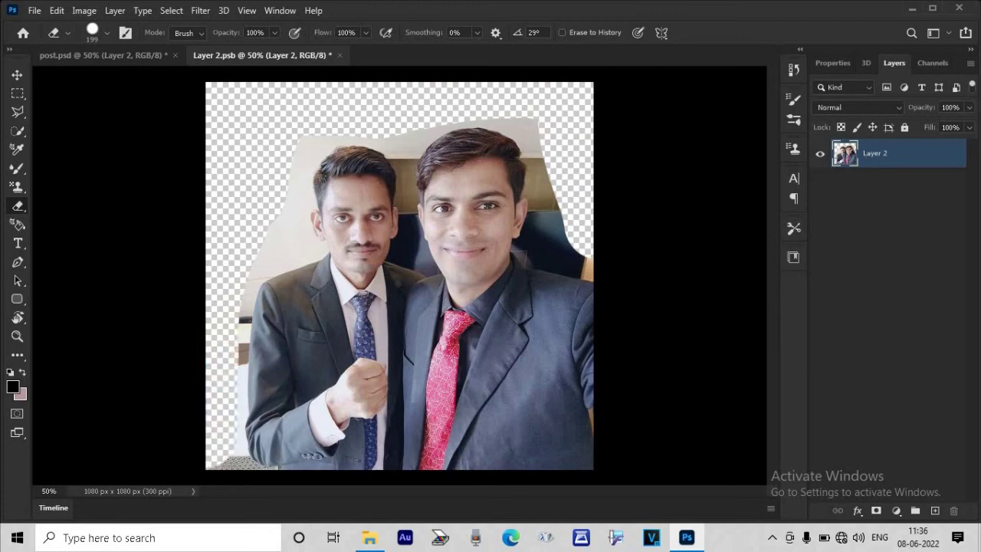
pyautogui.moveTo(288, 224); pyautogui.dragTo(257, 265)
pyautogui.moveTo(320, 140); pyautogui.dragTo(300, 172)
pyautogui.moveTo(579, 130); pyautogui.dragTo(579, 237)
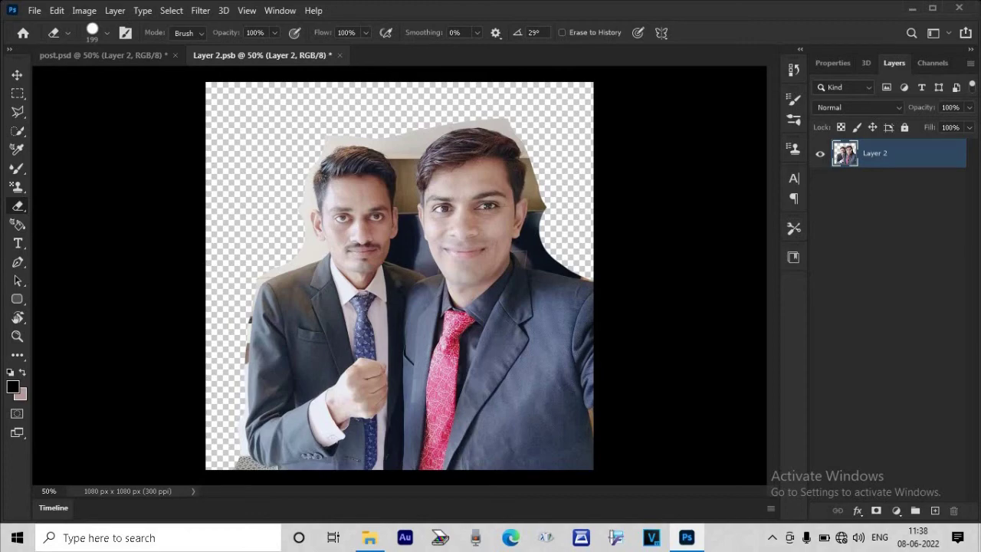
pyautogui.scroll(5, 411, 162)
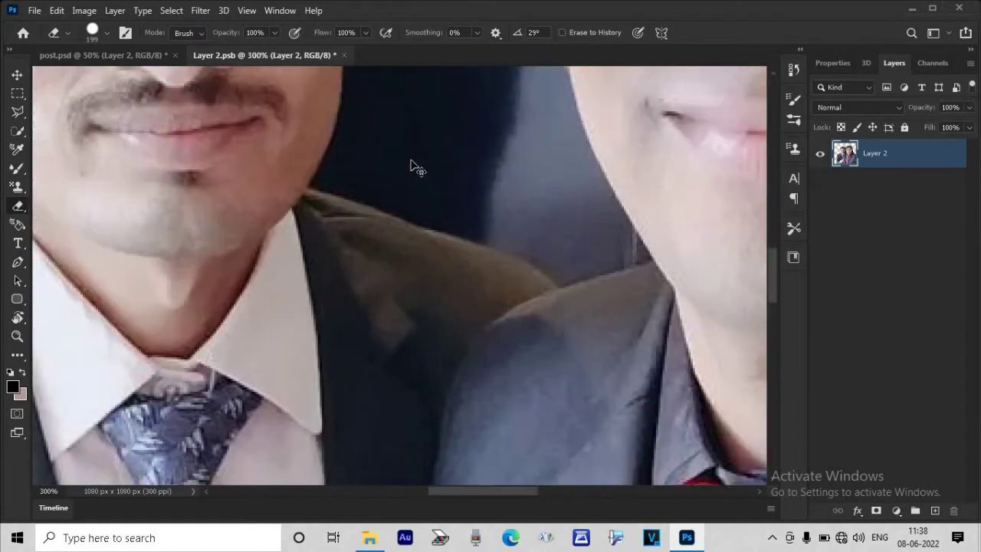
# Step: Erase the dark background between the two faces with a 40 px eraser
pyautogui.rightClick(497, 221)
pyautogui.write('40')
pyautogui.moveTo(427, 135); pyautogui.dragTo(473, 166)
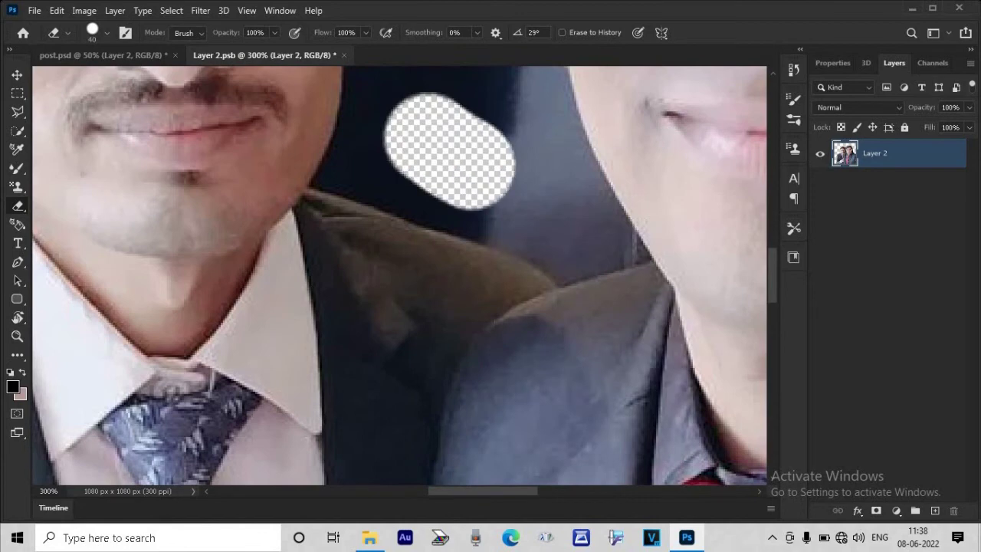
# Step: Trace a lasso selection around the leftover wall between and above the heads
pyautogui.click(17, 112)
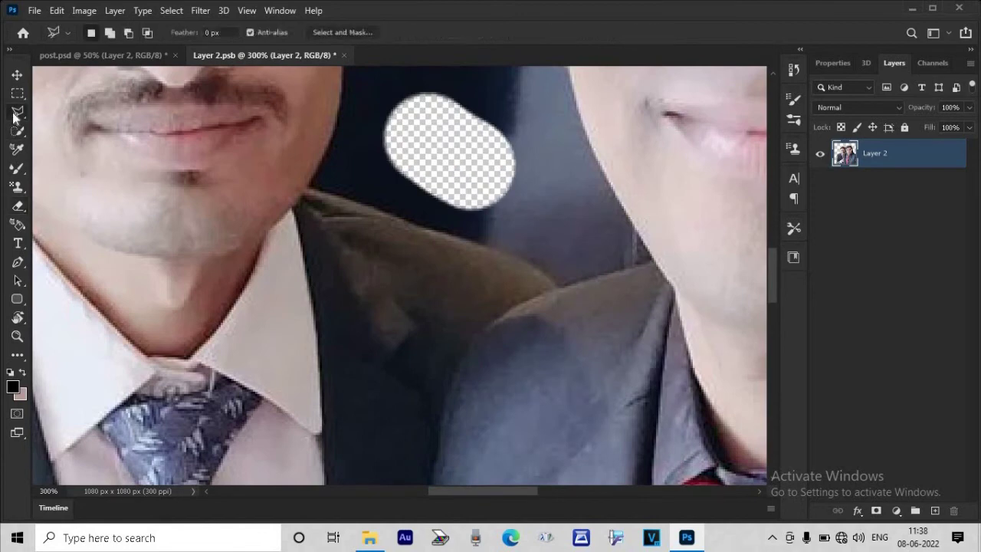
pyautogui.click(343, 69)
pyautogui.moveTo(343, 108)
pyautogui.mouseDown()
pyautogui.moveTo(311, 191)
pyautogui.moveTo(527, 262)
pyautogui.moveTo(557, 285)
pyautogui.moveTo(591, 285)
pyautogui.moveTo(657, 267)
pyautogui.moveTo(593, 154)
pyautogui.moveTo(572, 70)
pyautogui.moveTo(572, 142)
pyautogui.moveTo(549, 115)
pyautogui.moveTo(538, 67)
pyautogui.moveTo(529, 148)
pyautogui.moveTo(517, 79)
pyautogui.moveTo(509, 162)
pyautogui.moveTo(521, 143)
pyautogui.moveTo(521, 105)
pyautogui.moveTo(526, 150)
pyautogui.moveTo(502, 57)
pyautogui.moveTo(503, 226)
pyautogui.moveTo(508, 136)
pyautogui.moveTo(529, 88)
pyautogui.moveTo(537, 184)
pyautogui.moveTo(560, 145)
pyautogui.moveTo(679, 59)
pyautogui.moveTo(685, 136)
pyautogui.moveTo(733, 131)
pyautogui.moveTo(740, 75)
pyautogui.moveTo(263, 143)
pyautogui.moveTo(180, 230)
pyautogui.moveTo(317, 296)
pyautogui.moveTo(378, 407)
pyautogui.moveTo(383, 508)
pyautogui.moveTo(381, 385)
pyautogui.moveTo(362, 467)
pyautogui.moveTo(391, 483)
pyautogui.moveTo(392, 395)
pyautogui.moveTo(391, 484)
pyautogui.moveTo(388, 400)
pyautogui.moveTo(377, 423)
pyautogui.mouseUp()
pyautogui.doubleClick(345, 468)
# Step: Erase the selected background between the heads with a 92 px eraser, then deselect
pyautogui.hotkey('ctrl', '-')
pyautogui.hotkey('ctrl', '-')
pyautogui.hotkey('ctrl', '-')
pyautogui.press('e')
pyautogui.hotkey('shift', 'e')
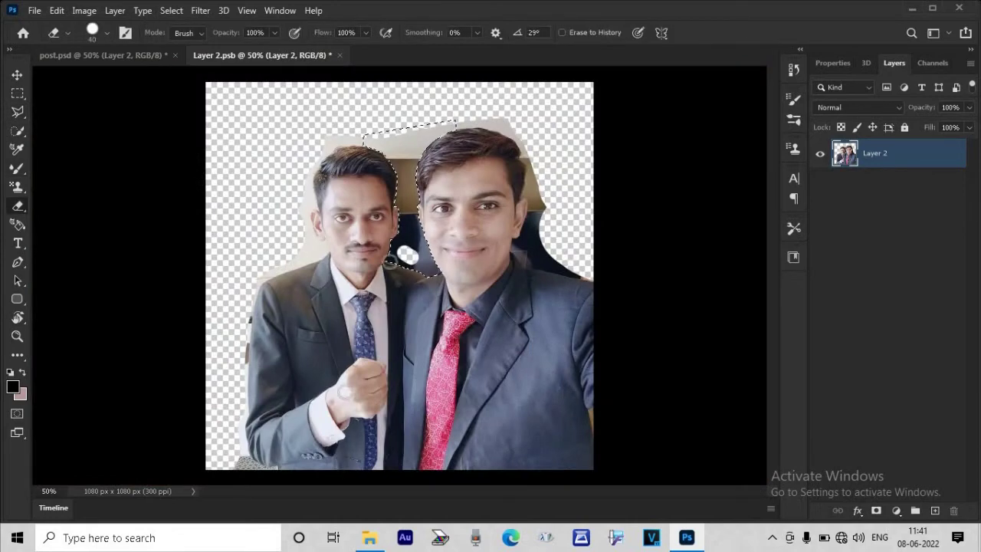
pyautogui.rightClick(404, 255)
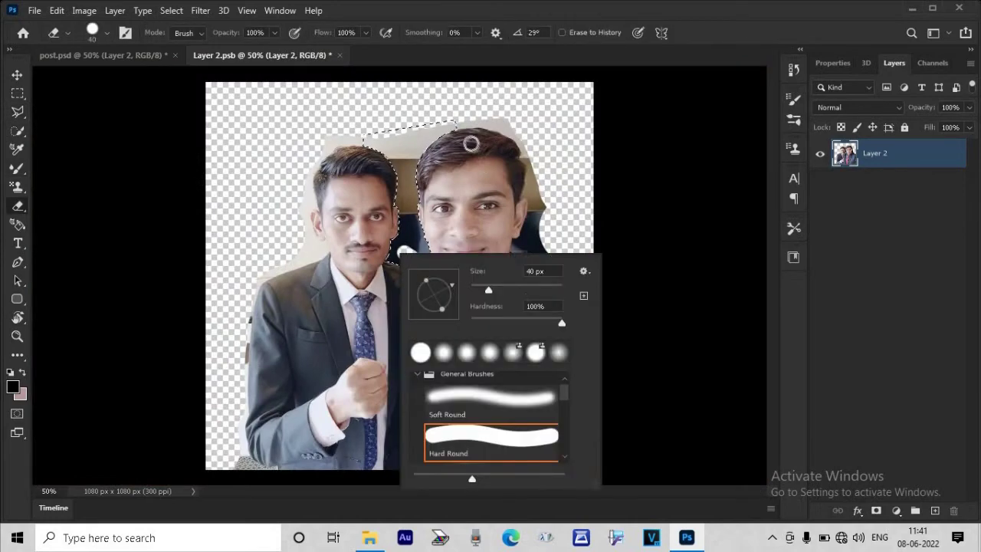
pyautogui.click(511, 282)
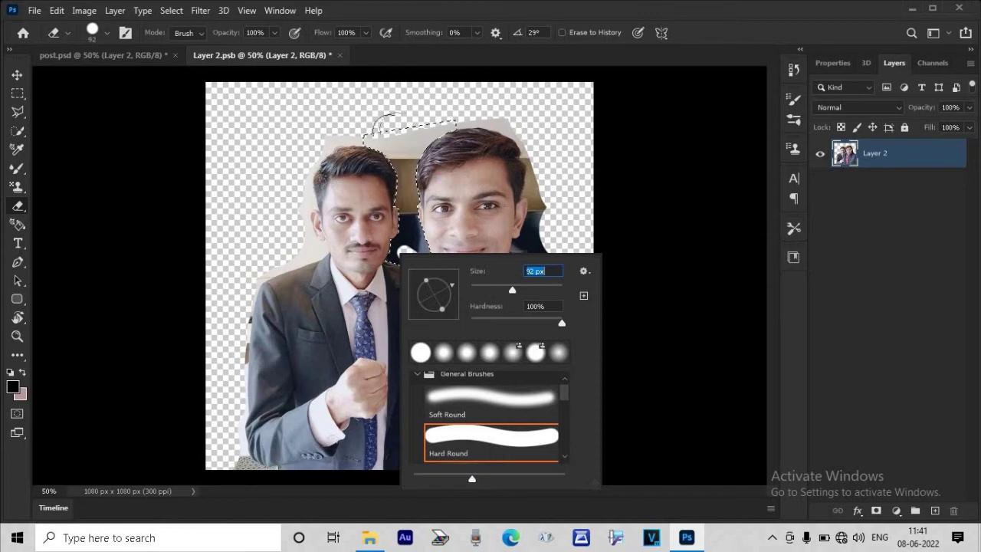
pyautogui.press('Return')
pyautogui.moveTo(383, 164)
pyautogui.mouseDown()
pyautogui.moveTo(426, 267)
pyautogui.moveTo(469, 113)
pyautogui.mouseUp()
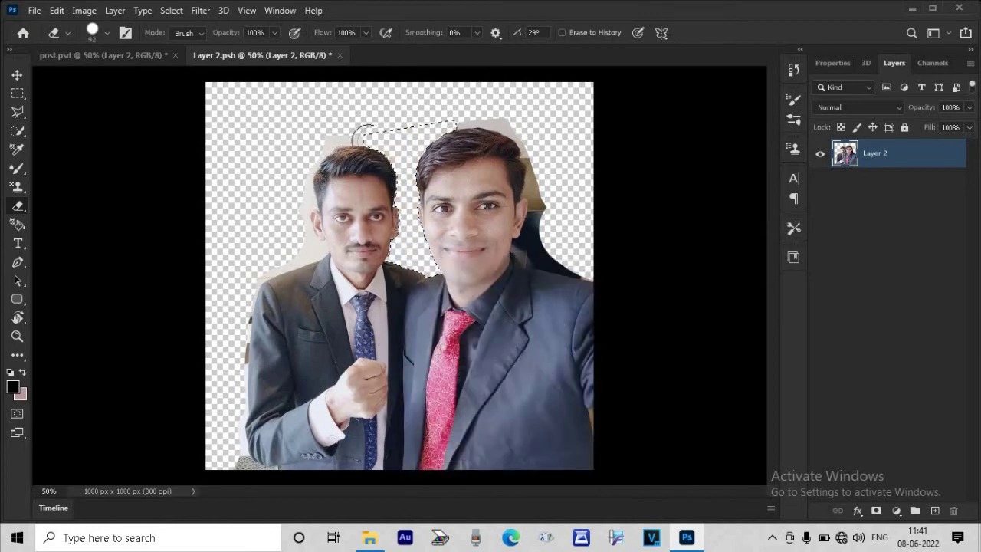
pyautogui.hotkey('ctrl', 'd')
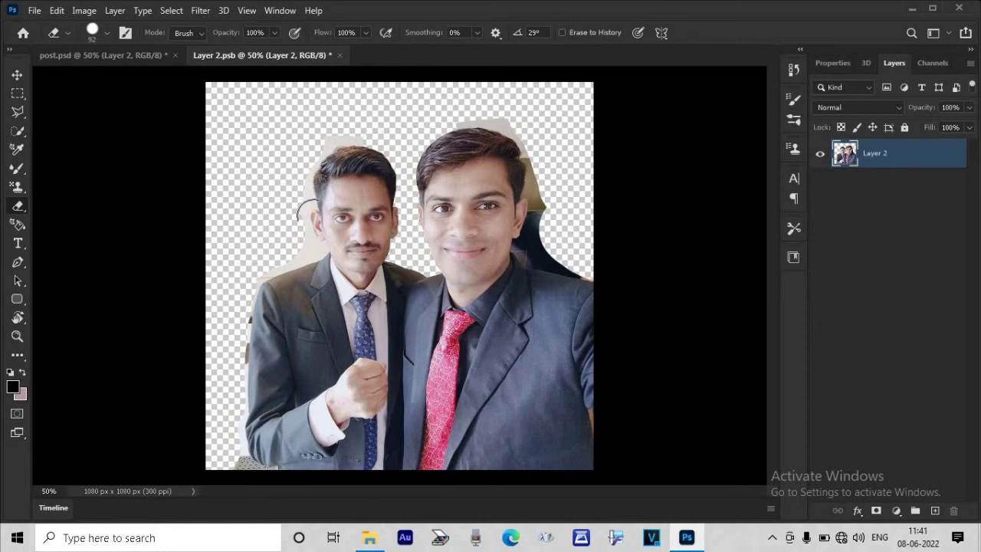
# Step: At 200% zoom, erase the background beside the left man's head, shoulder and arm
pyautogui.hotkey('ctrl', '1')
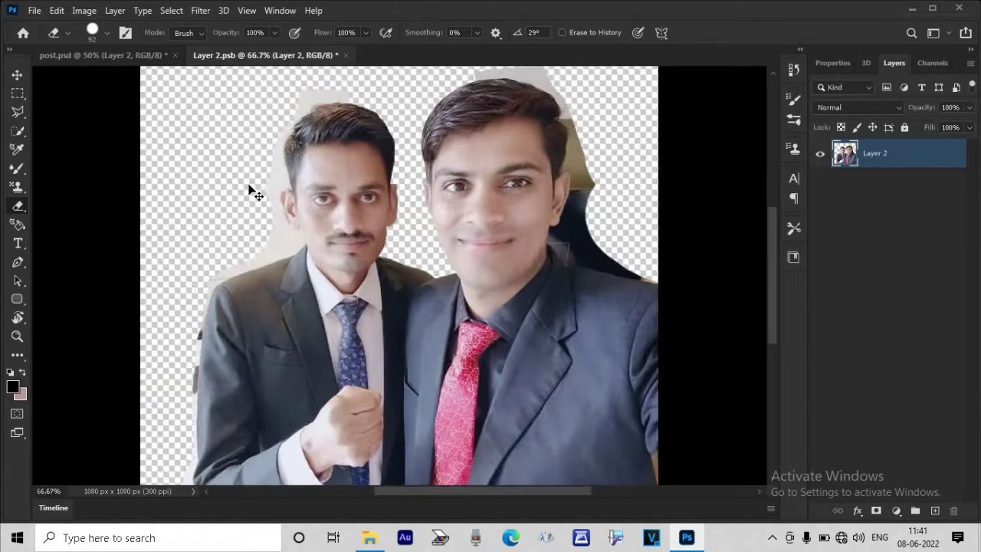
pyautogui.hotkey('ctrl', '+')
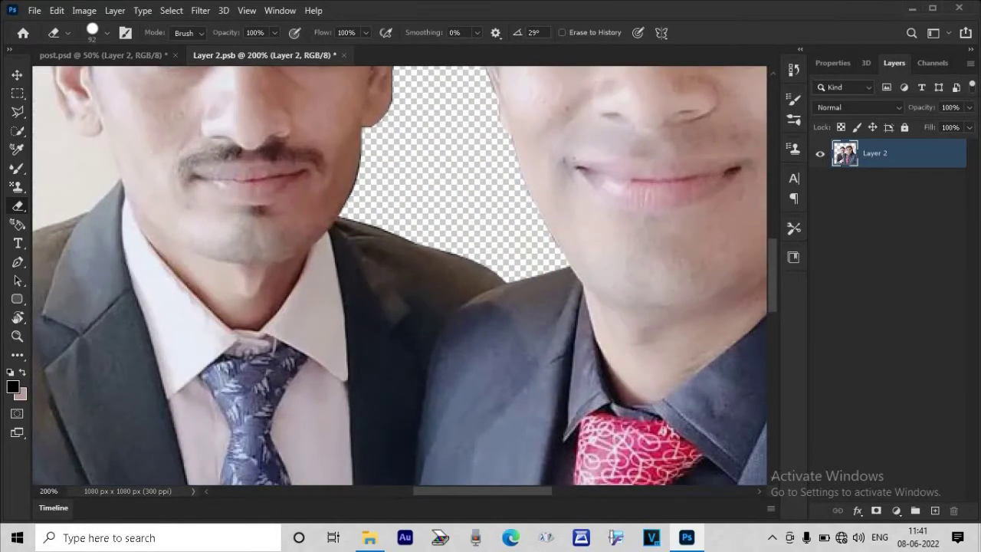
pyautogui.moveTo(495, 492); pyautogui.dragTo(423, 491)
pyautogui.moveTo(425, 115)
pyautogui.mouseDown()
pyautogui.moveTo(449, 191)
pyautogui.moveTo(292, 249)
pyautogui.moveTo(230, 303)
pyautogui.moveTo(221, 333)
pyautogui.mouseUp()
pyautogui.scroll(-3, 778, 290)
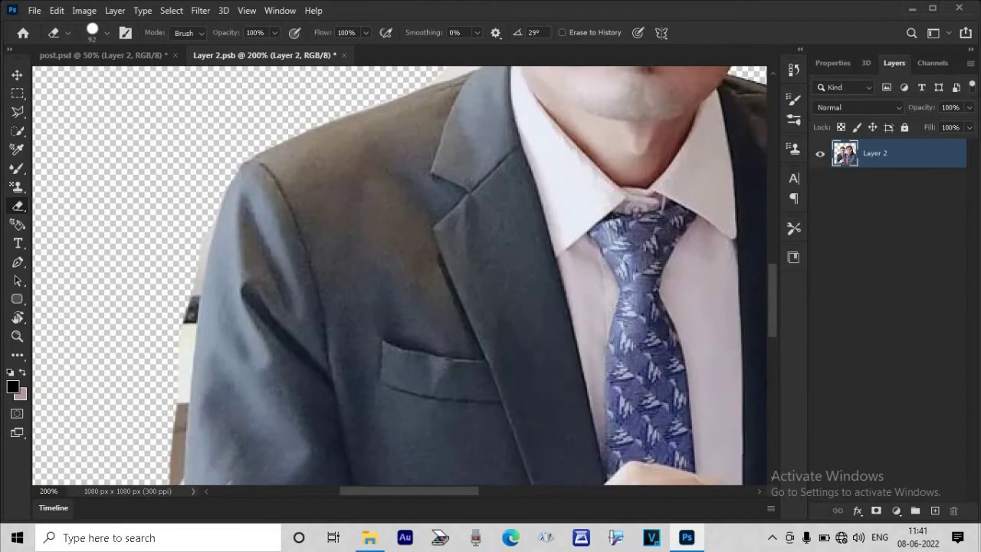
pyautogui.moveTo(209, 230); pyautogui.dragTo(179, 429)
pyautogui.scroll(-4, 779, 290)
pyautogui.moveTo(175, 338); pyautogui.dragTo(175, 418)
pyautogui.scroll(-4, 174, 384)
pyautogui.moveTo(176, 234)
pyautogui.mouseDown()
pyautogui.moveTo(157, 387)
pyautogui.moveTo(165, 482)
pyautogui.mouseUp()
pyautogui.scroll(-4, 165, 460)
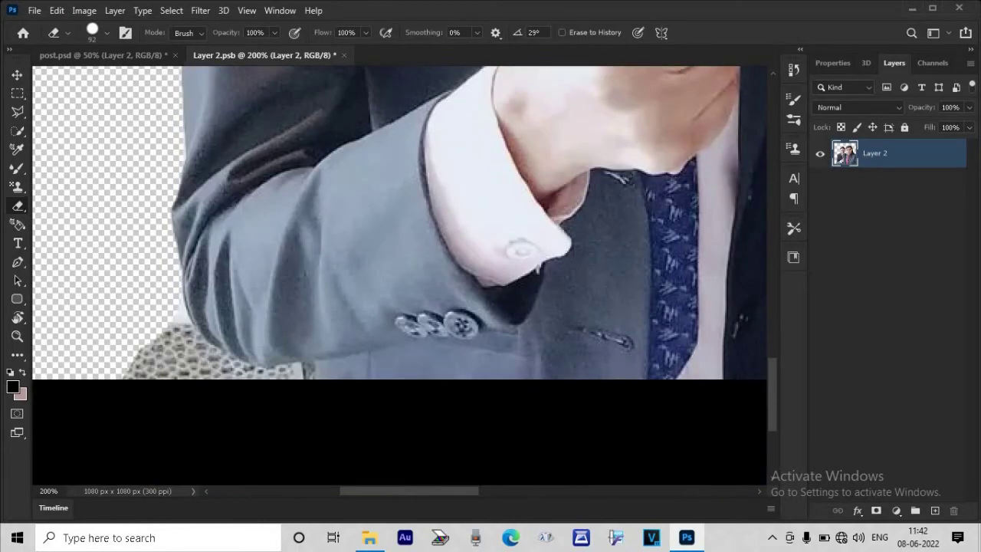
# Step: Reduce the eraser to 25 px, save the smart object contents, and zoom back to 200%
pyautogui.rightClick(169, 287)
pyautogui.write('25')
pyautogui.press('Return')
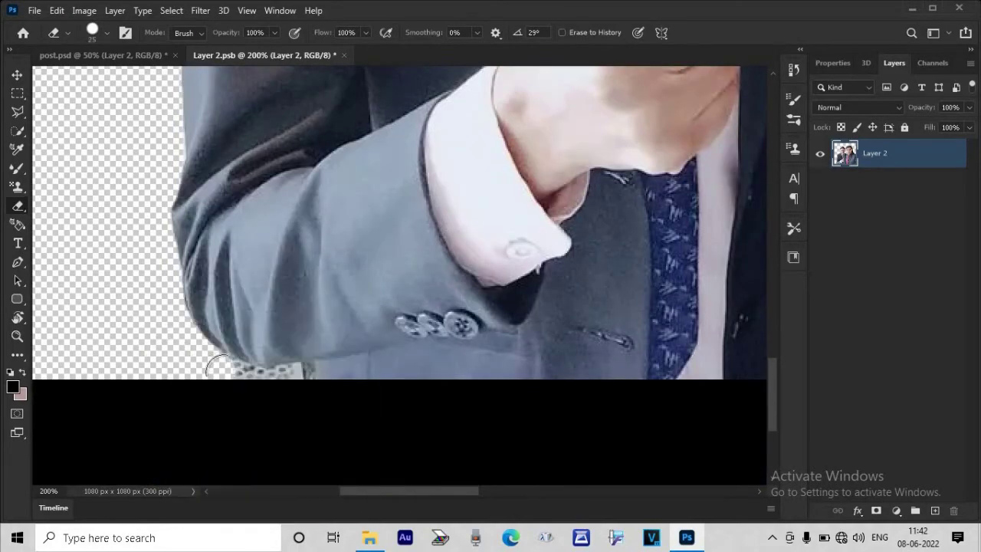
pyautogui.hotkey('ctrl', '-')
pyautogui.hotkey('ctrl', '-')
pyautogui.hotkey('ctrl', '-')
pyautogui.hotkey('ctrl', 's')
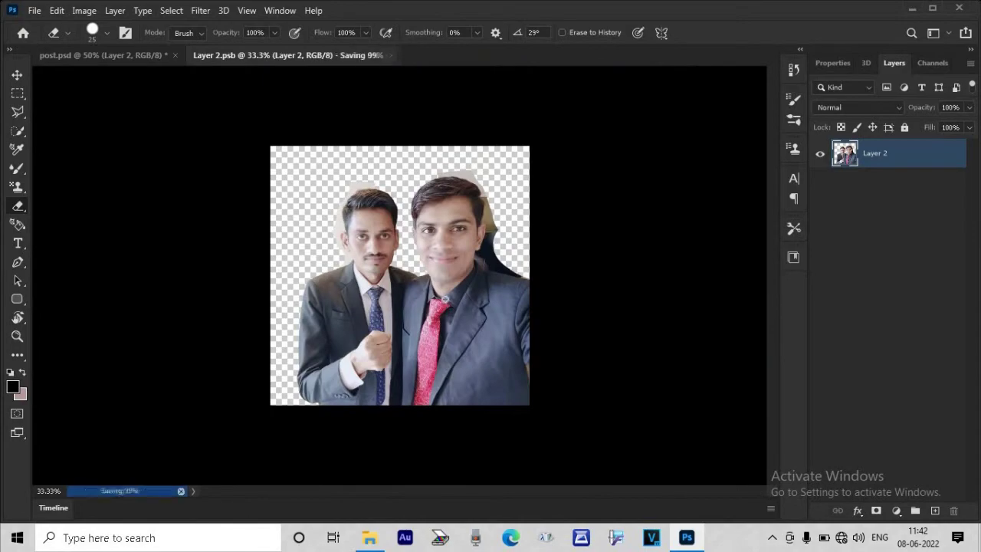
pyautogui.hotkey('ctrl', '+')
pyautogui.hotkey('ctrl', '+')
pyautogui.hotkey('ctrl', '+')
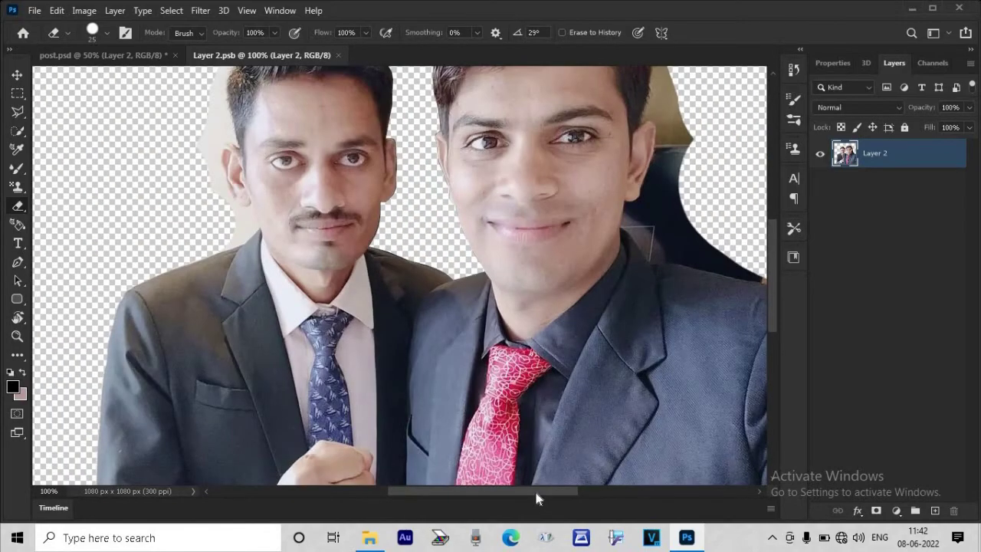
pyautogui.moveTo(536, 491); pyautogui.dragTo(611, 491)
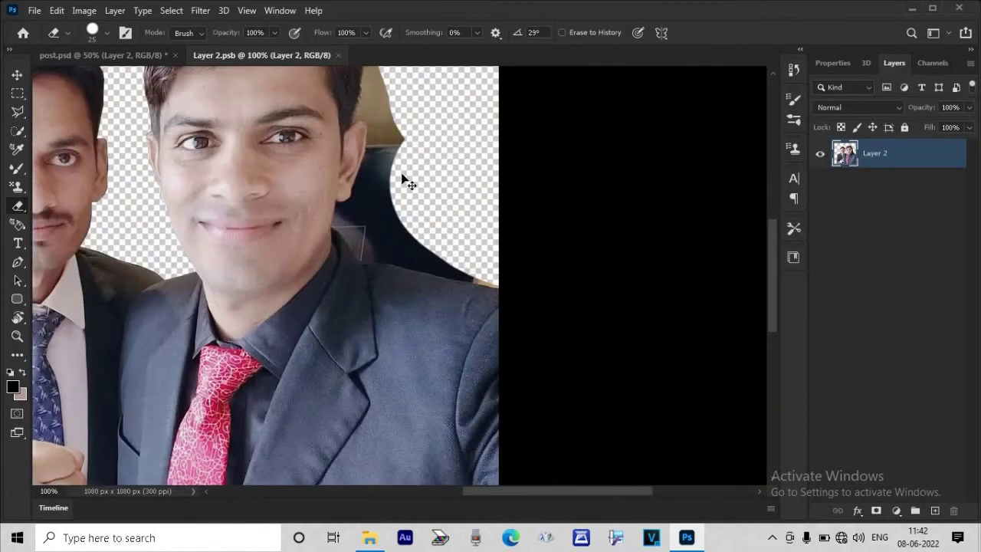
pyautogui.hotkey('ctrl', '+')
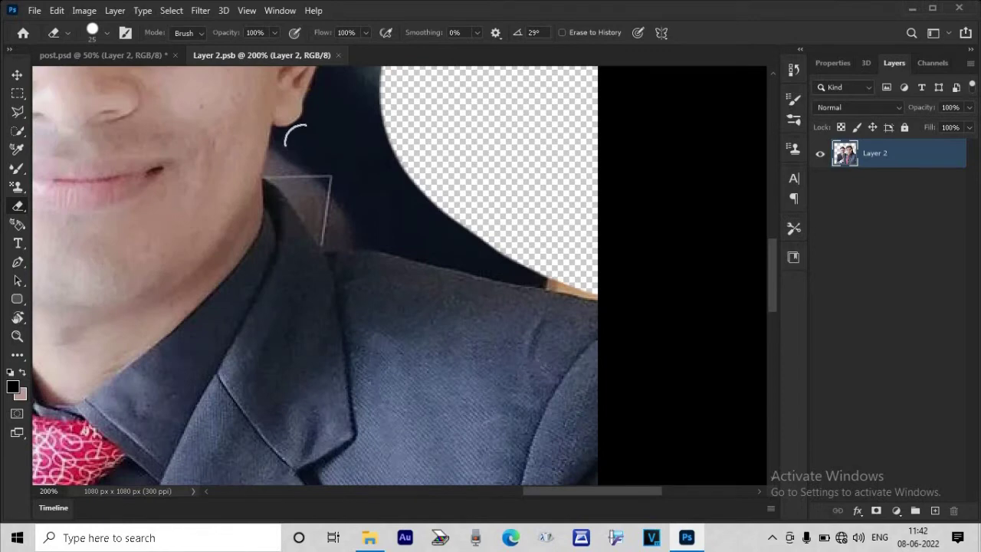
pyautogui.click(17, 112)
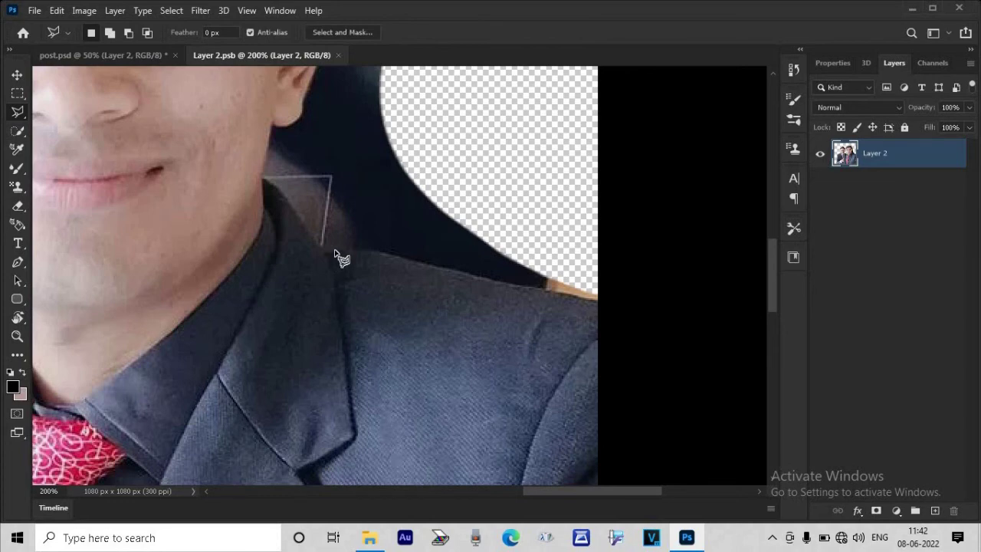
# Step: Trace the outline from beside the collar along the right man's shoulder toward his head
pyautogui.moveTo(351, 250); pyautogui.dragTo(402, 256)
pyautogui.click(603, 301)
pyautogui.click(603, 280)
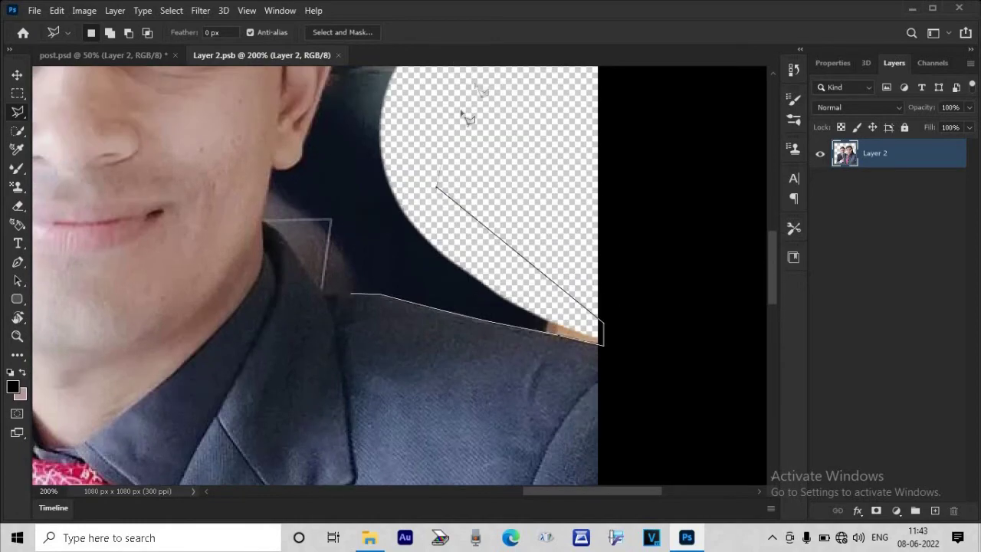
pyautogui.scroll(5, 444, 154)
pyautogui.click(450, 142)
pyautogui.scroll(5, 353, 115)
pyautogui.click(407, 138)
# Step: Continue the outline over the head and along the hair edge, closing it into a selection
pyautogui.click(265, 136)
pyautogui.hscroll(-3, 199, 169)
pyautogui.click(177, 186)
pyautogui.click(190, 217)
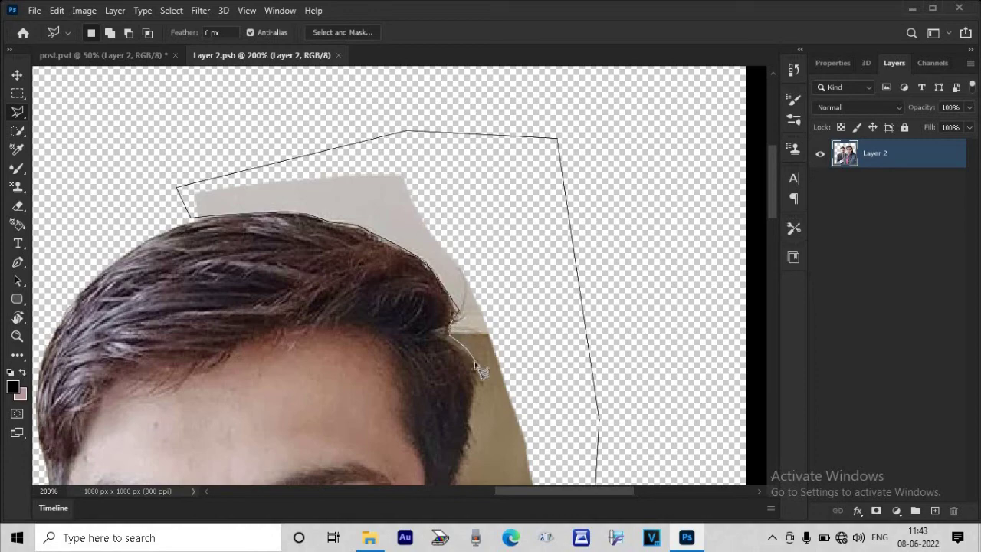
pyautogui.moveTo(464, 468); pyautogui.dragTo(465, 299)
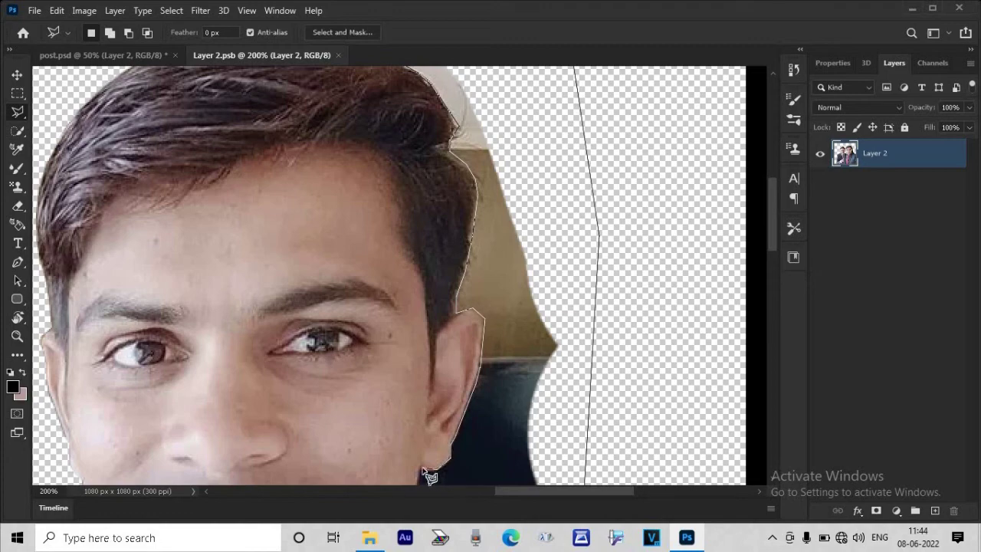
pyautogui.scroll(-3, 425, 473)
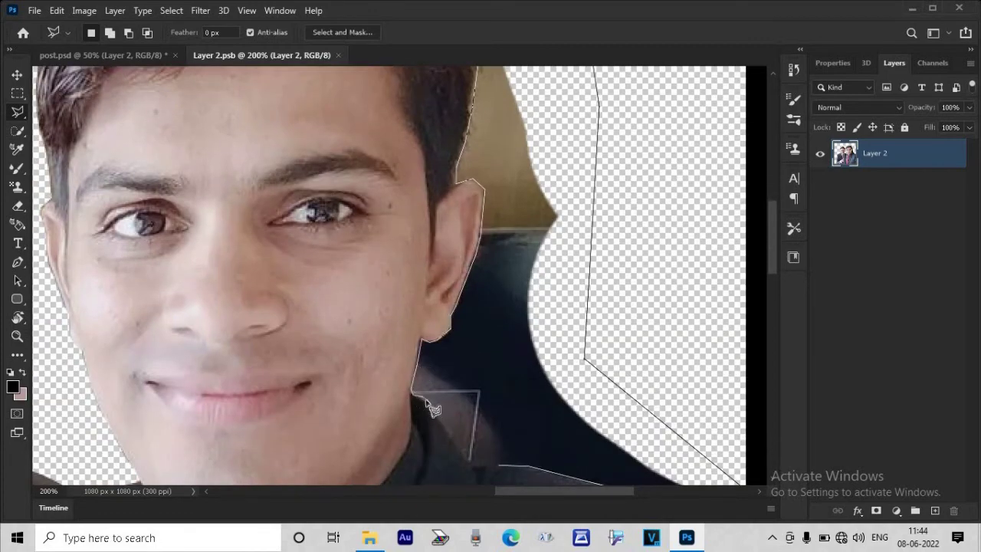
pyautogui.doubleClick(502, 469)
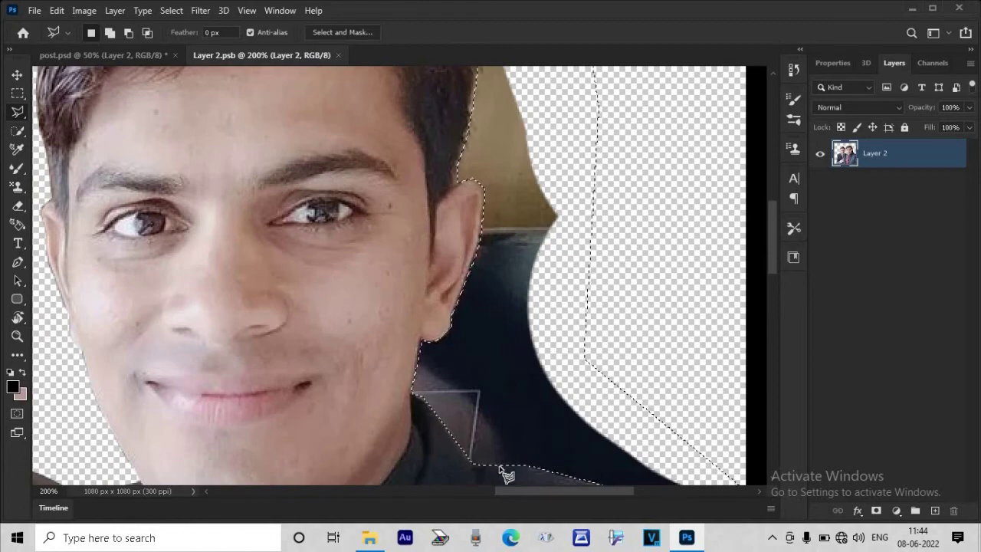
pyautogui.hotkey('ctrl', '-')
pyautogui.hotkey('ctrl', '-')
# Step: Erase the selected grey background beside the right man's head at 99 px, deselect, and save
pyautogui.press('e')
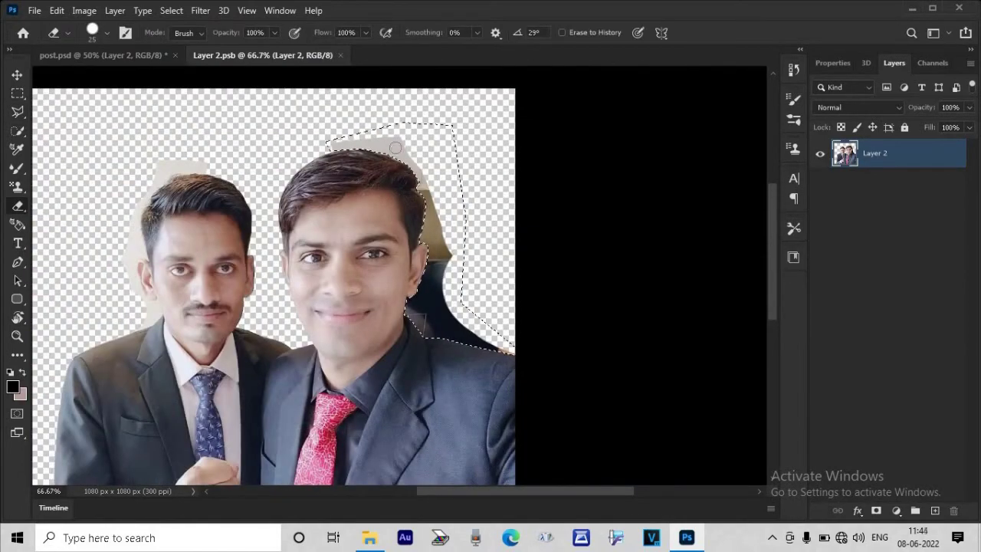
pyautogui.rightClick(395, 147)
pyautogui.click(517, 182)
pyautogui.press('Return')
pyautogui.moveTo(418, 153)
pyautogui.mouseDown()
pyautogui.moveTo(418, 314)
pyautogui.moveTo(510, 349)
pyautogui.mouseUp()
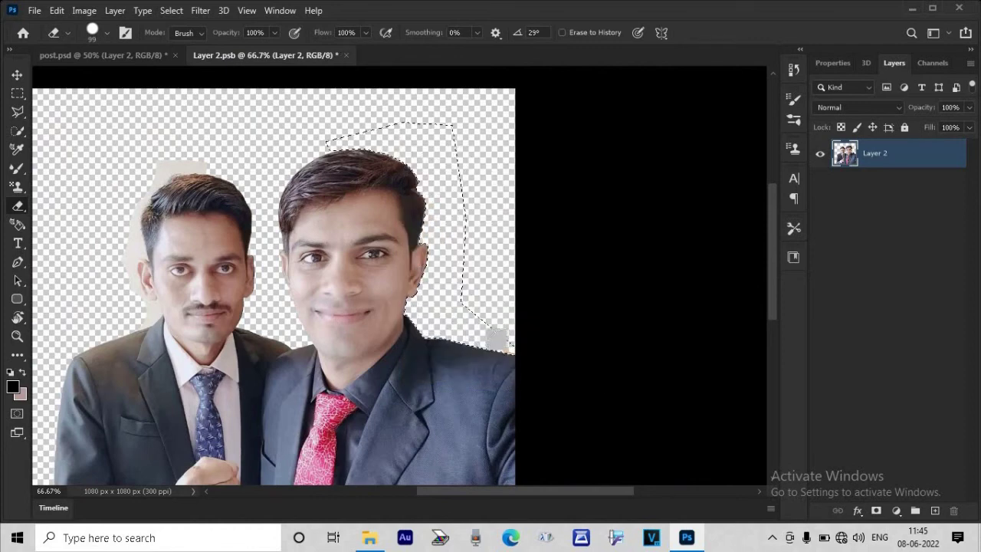
pyautogui.hotkey('ctrl', 'd')
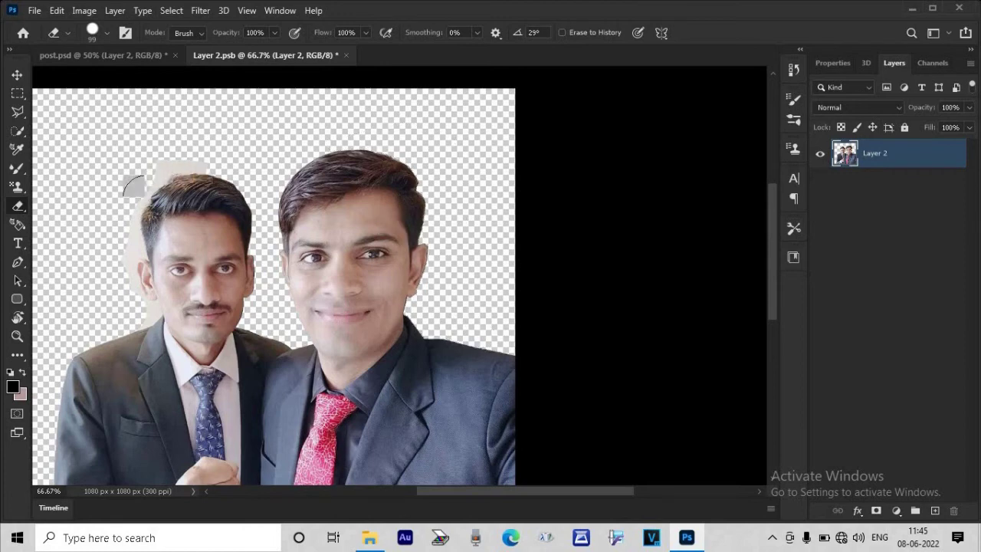
pyautogui.hotkey('ctrl', 's')
# Step: Erase the light background beside the left man's hair and ear
pyautogui.hotkey('ctrl', '+')
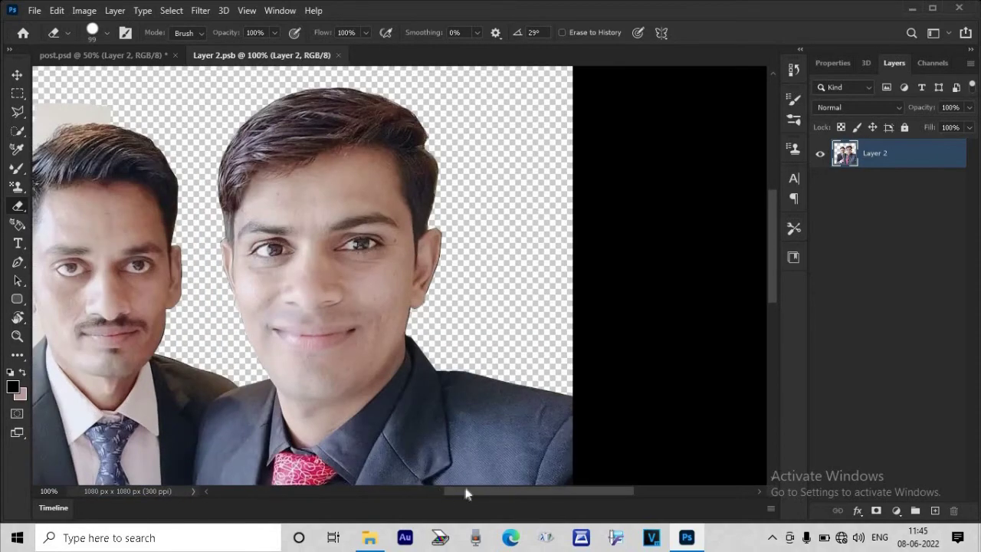
pyautogui.moveTo(464, 493); pyautogui.dragTo(372, 493)
pyautogui.scroll(-1, 354, 212)
pyautogui.scroll(2, 354, 212)
pyautogui.scroll(1, 354, 211)
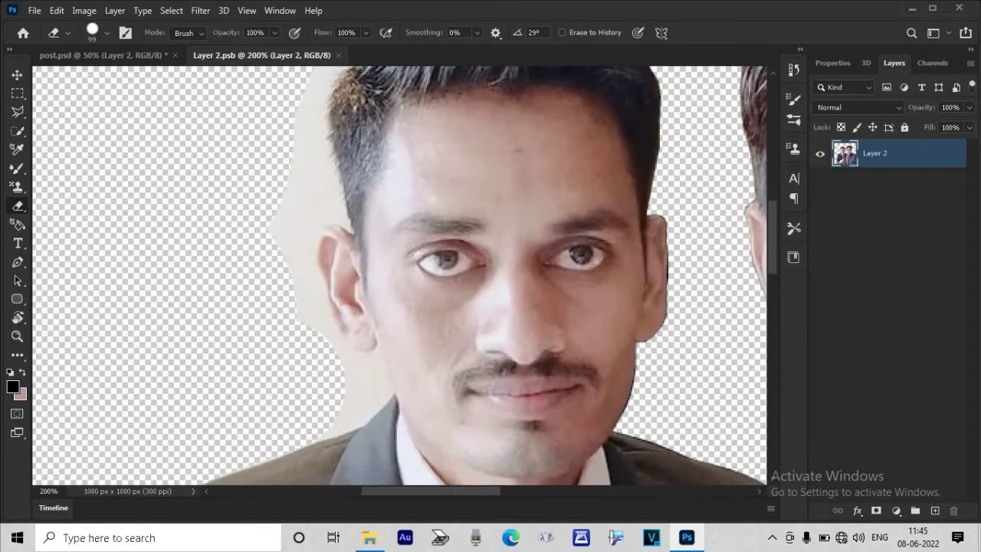
pyautogui.moveTo(323, 134)
pyautogui.mouseDown()
pyautogui.moveTo(273, 234)
pyautogui.moveTo(300, 280)
pyautogui.moveTo(304, 318)
pyautogui.mouseUp()
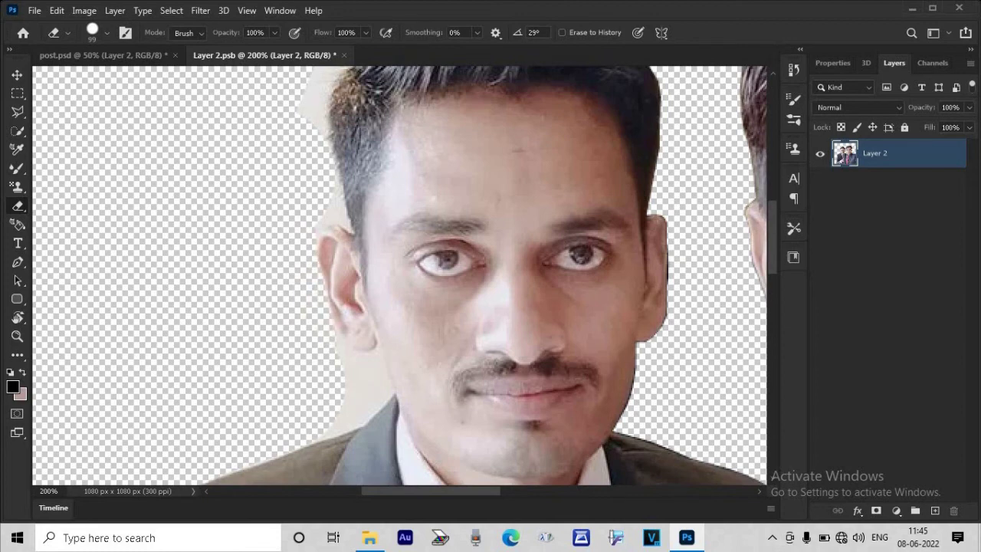
# Step: Erase the beige patch above the left man's hair with a 40 px eraser
pyautogui.rightClick(260, 329)
pyautogui.click(349, 322)
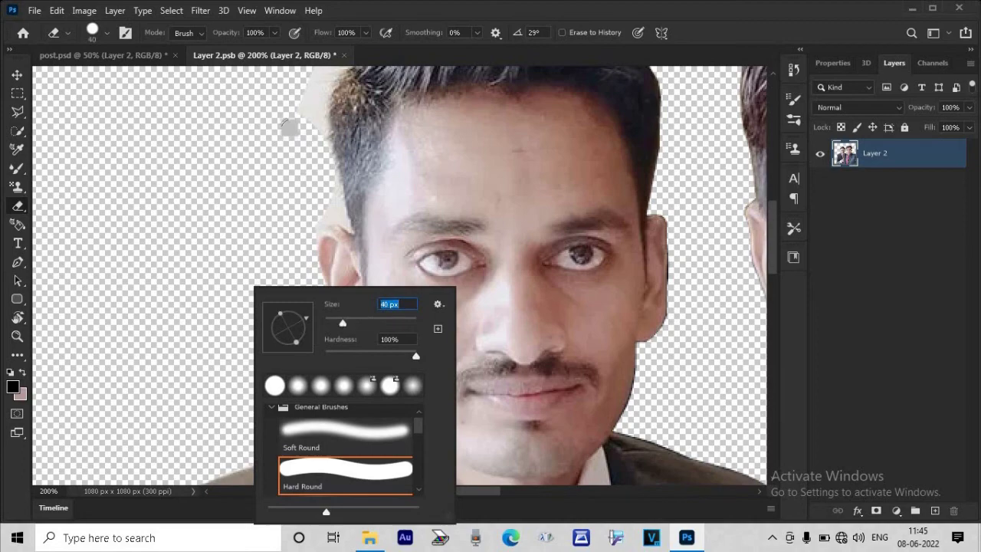
pyautogui.write('40')
pyautogui.press('Return')
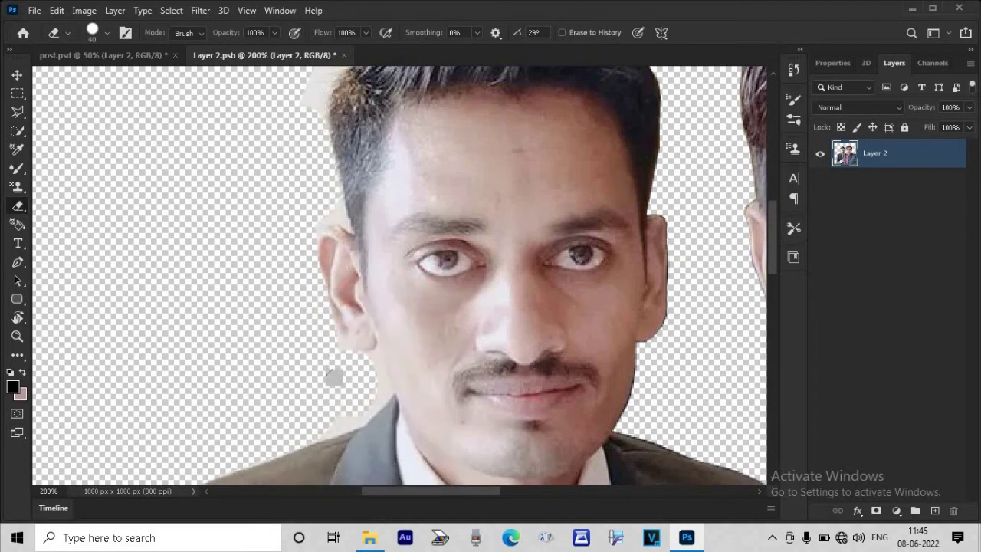
pyautogui.moveTo(774, 246); pyautogui.dragTo(774, 200)
pyautogui.moveTo(525, 201)
pyautogui.mouseDown()
pyautogui.moveTo(342, 257)
pyautogui.moveTo(312, 300)
pyautogui.moveTo(286, 400)
pyautogui.mouseUp()
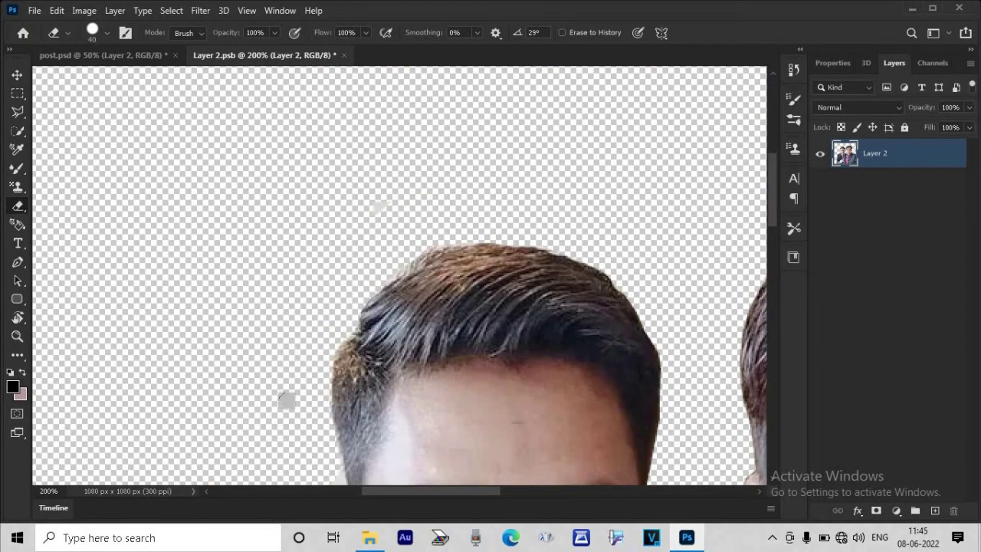
pyautogui.scroll(-5, 433, 285)
# Step: Erase the beige fringe by the left man's neck and ear at 20 px, then close Layer 2.psb
pyautogui.hotkey('ctrl', '+')
pyautogui.rightClick(383, 326)
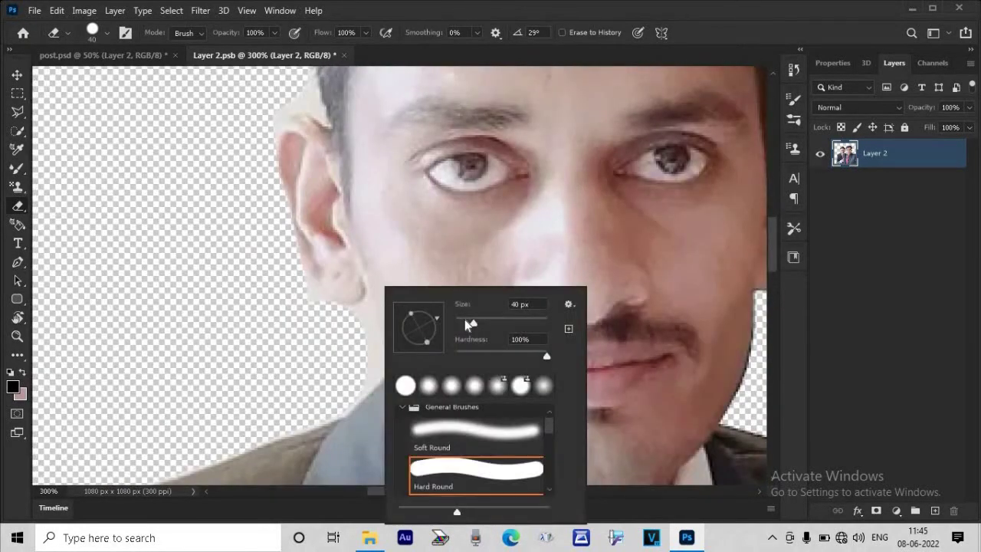
pyautogui.press('Return')
pyautogui.moveTo(357, 358)
pyautogui.mouseDown()
pyautogui.moveTo(289, 296)
pyautogui.moveTo(312, 313)
pyautogui.mouseUp()
pyautogui.scroll(2, 291, 197)
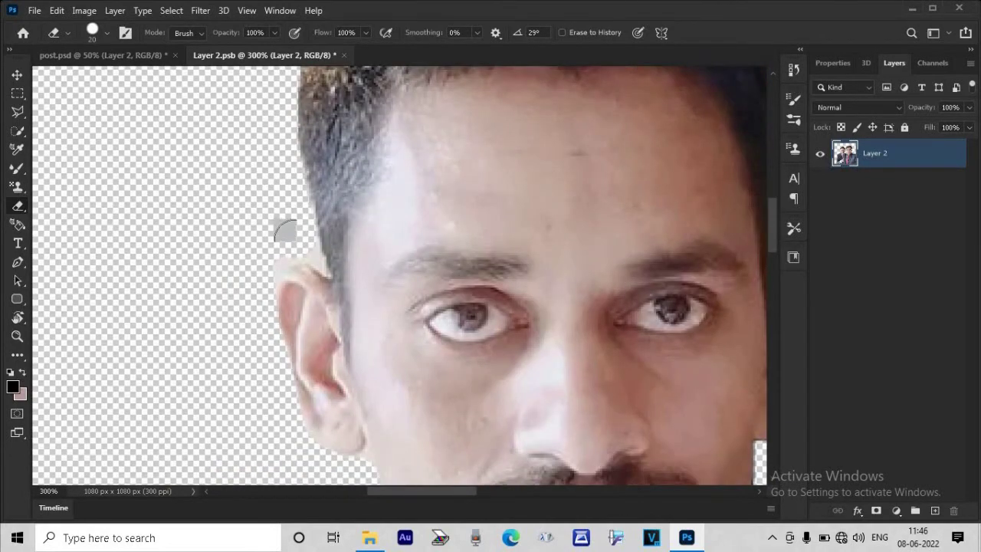
pyautogui.hotkey('ctrl', '-')
pyautogui.hotkey('ctrl', '-')
pyautogui.hotkey('ctrl', '-')
pyautogui.hotkey('ctrl', '-')
pyautogui.hotkey('ctrl', '-')
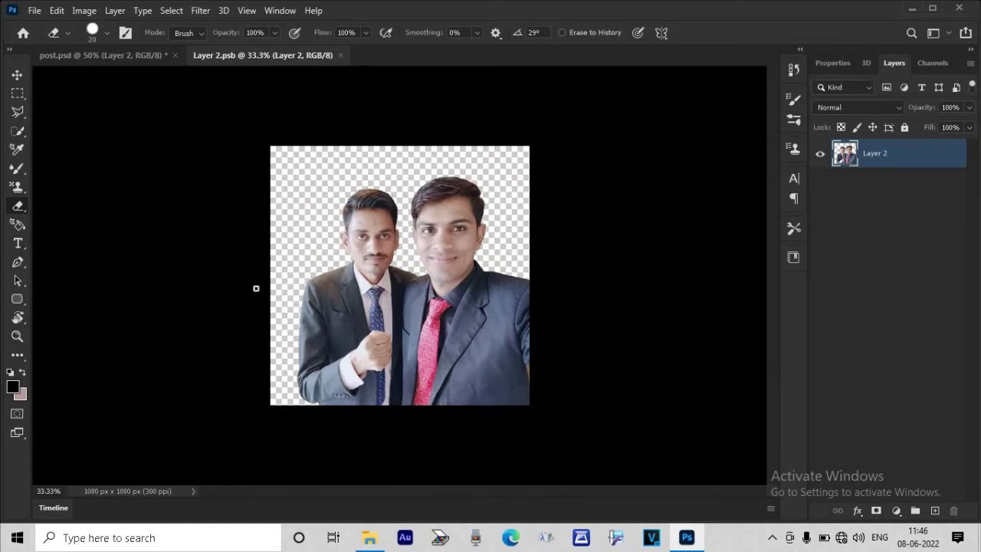
pyautogui.click(339, 56)
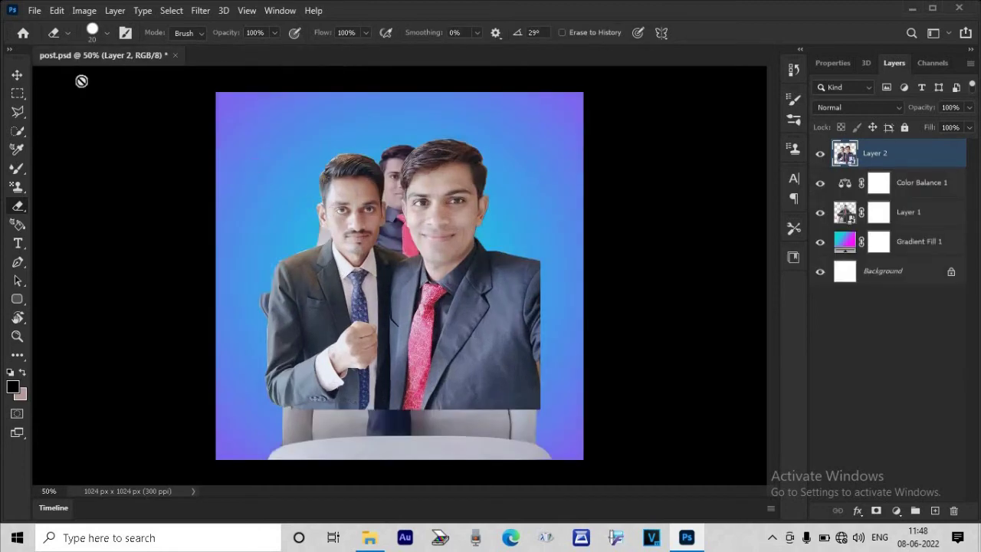
# Step: Move the two-men photo up, hide Layer 1, and nudge the photo slightly right
pyautogui.click(16, 75)
pyautogui.moveTo(453, 291); pyautogui.dragTo(442, 246)
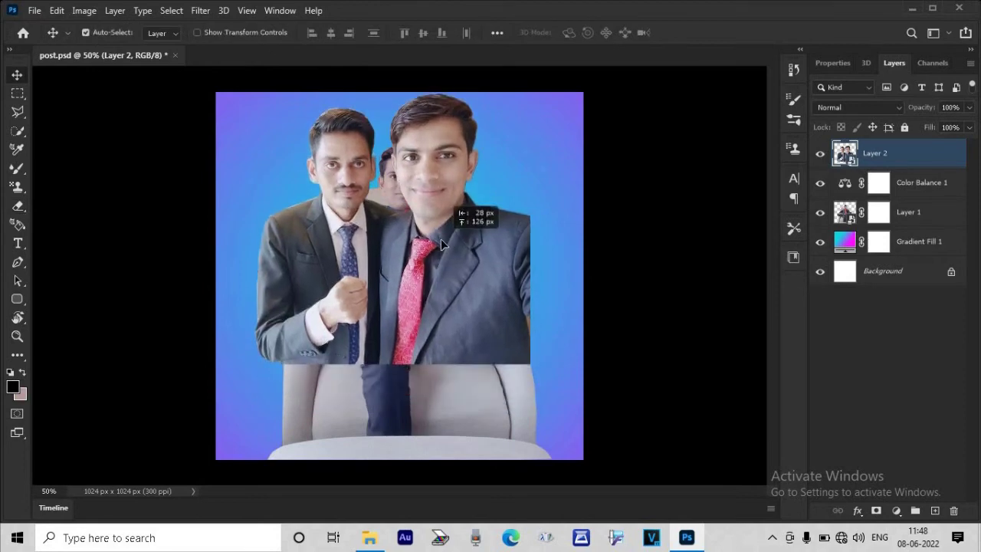
pyautogui.click(820, 213)
pyautogui.hotkey('ctrl', 't')
pyautogui.moveTo(437, 270); pyautogui.dragTo(449, 275)
pyautogui.click(691, 32)
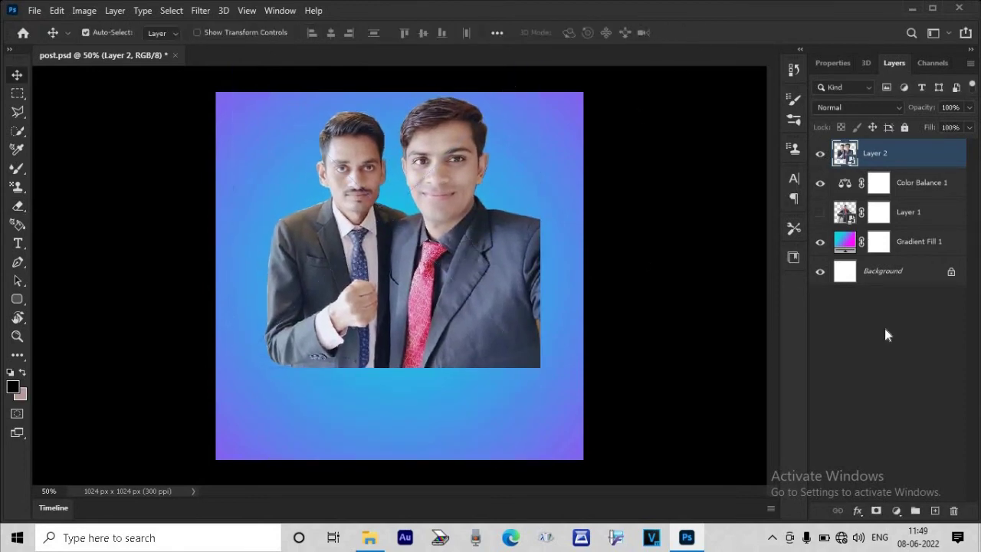
# Step: Add a layer mask to Layer 2 and fade its bottom edge into the gradient
pyautogui.click(876, 512)
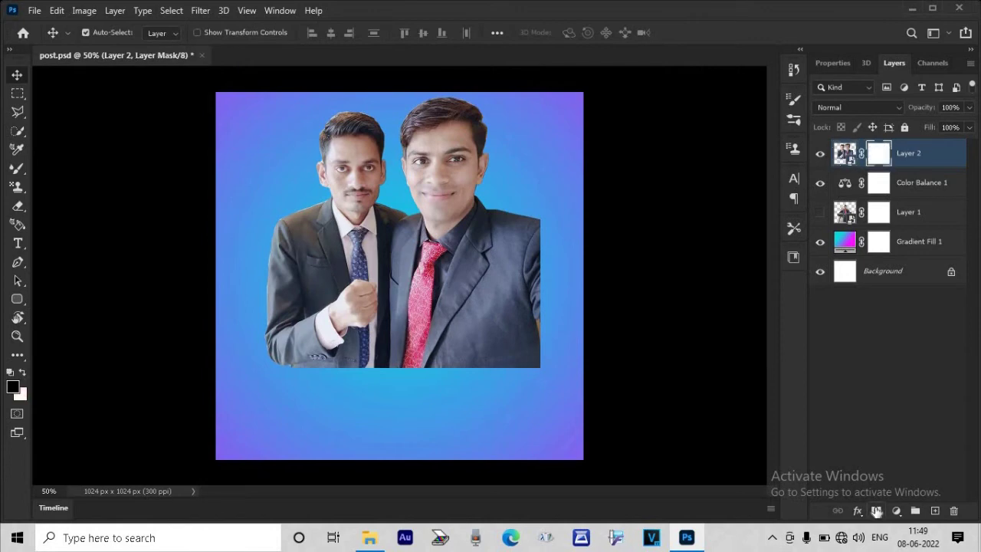
pyautogui.click(17, 355)
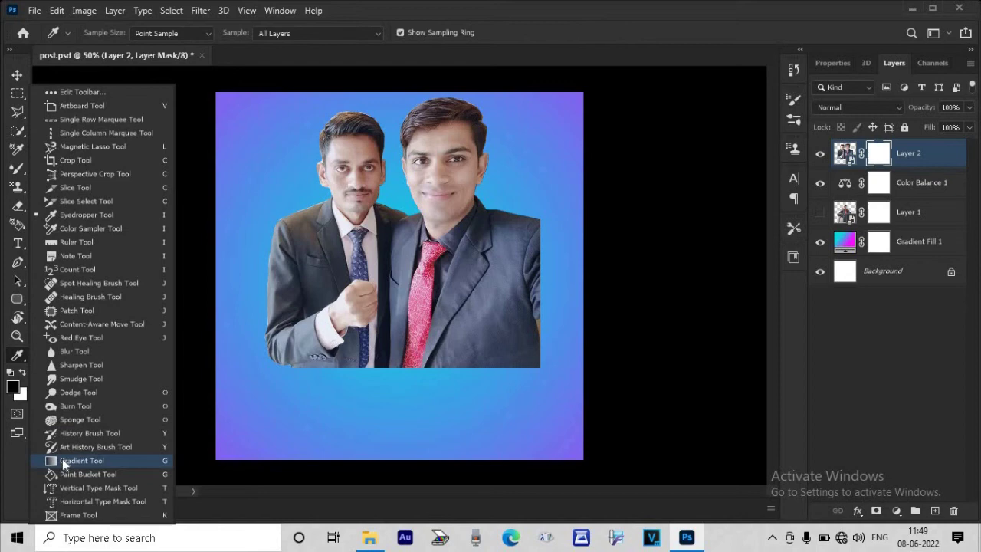
pyautogui.click(62, 458)
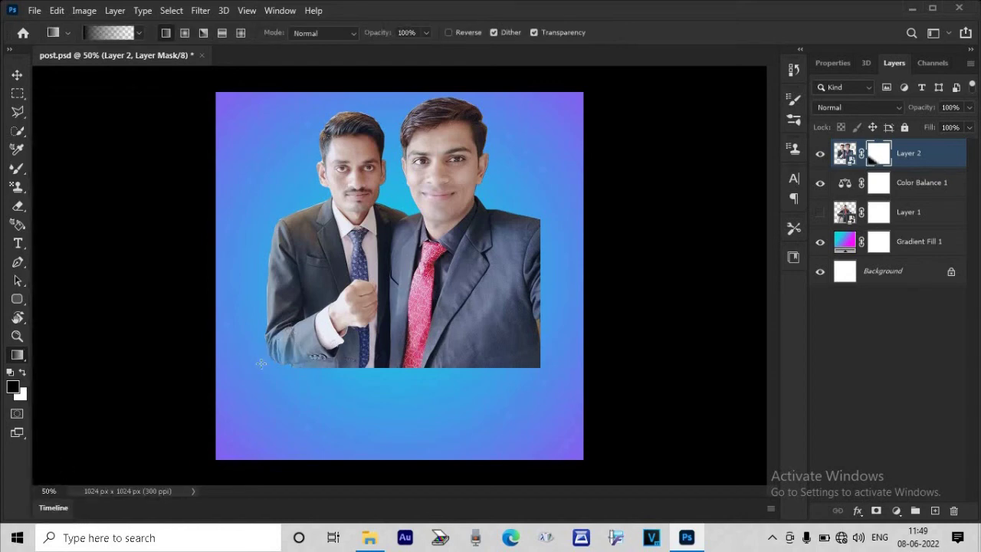
pyautogui.moveTo(379, 388); pyautogui.dragTo(379, 341)
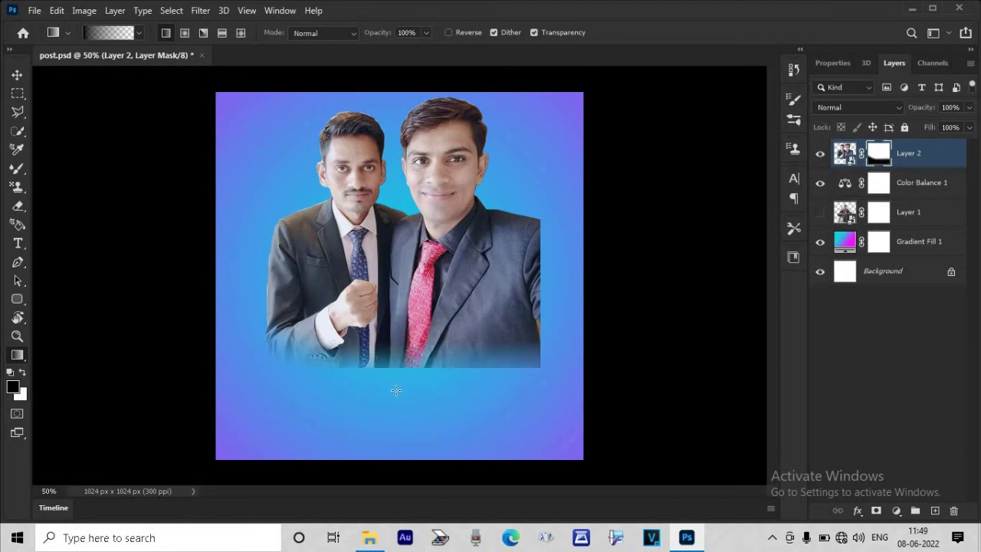
pyautogui.moveTo(355, 382); pyautogui.dragTo(355, 349)
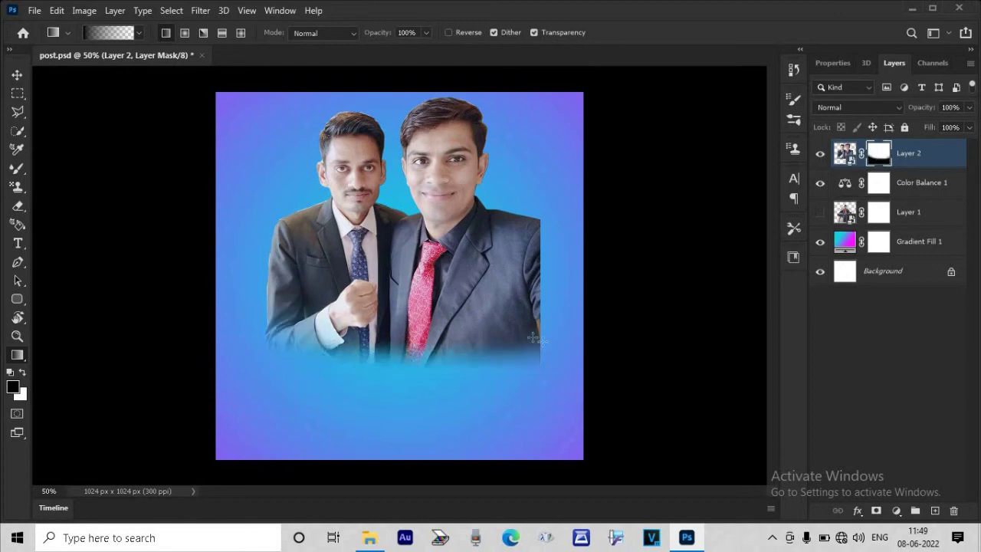
pyautogui.moveTo(436, 391); pyautogui.dragTo(399, 356)
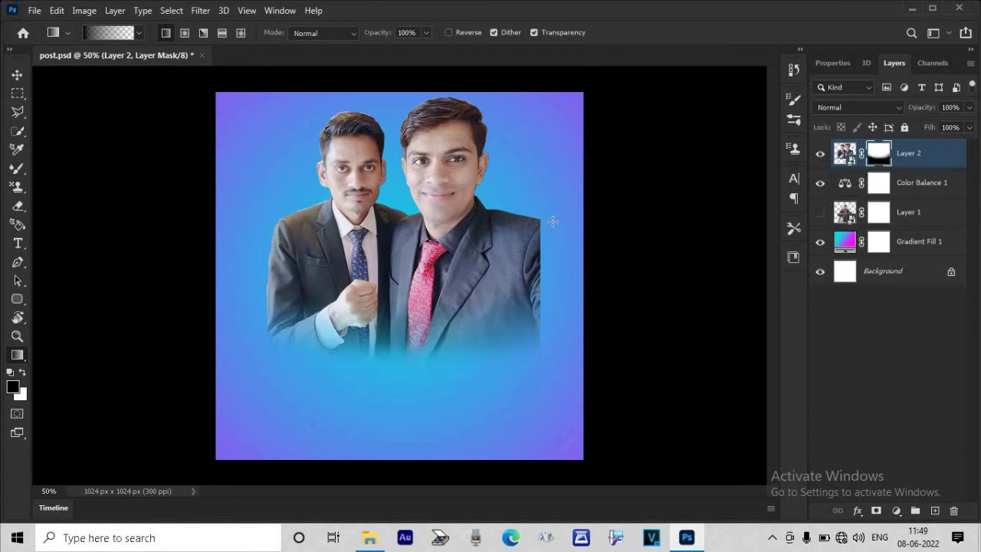
# Step: Try the Eraser on Layer 2's image, then cancel rasterizing the smart object
pyautogui.press('e')
pyautogui.rightClick(528, 218)
pyautogui.press('Escape')
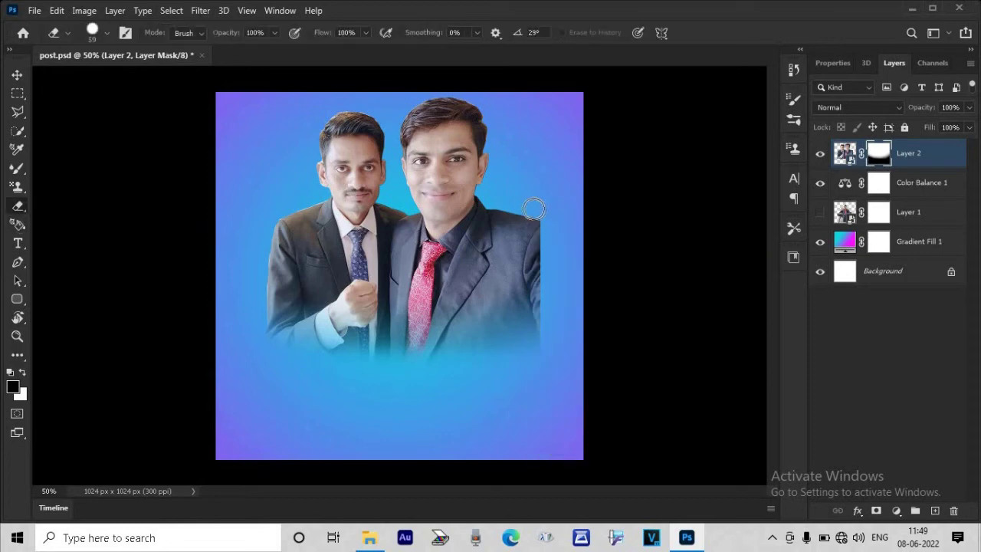
pyautogui.click(845, 153)
pyautogui.click(531, 212)
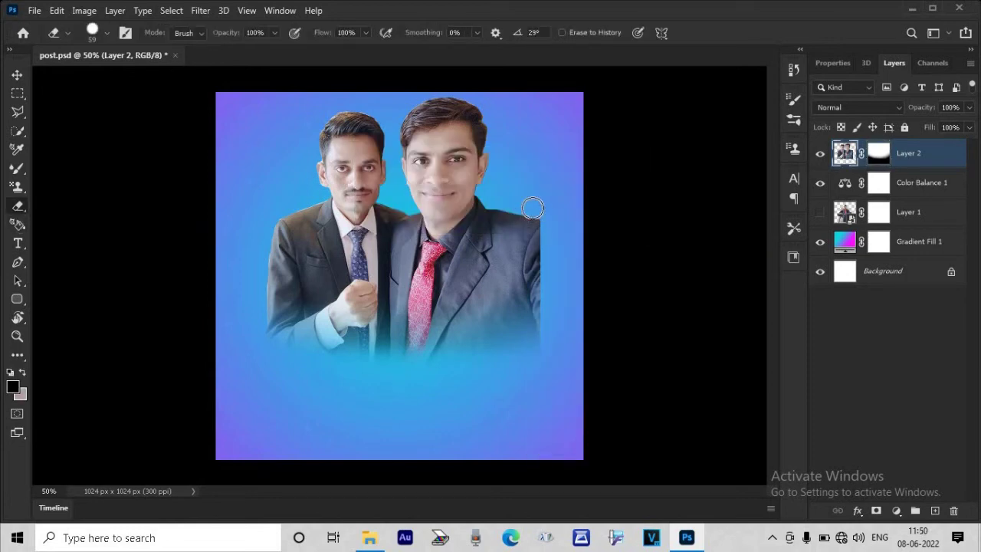
# Step: Set Layer 2's opacity to 74%
pyautogui.press('v')
pyautogui.click(969, 128)
pyautogui.moveTo(969, 127); pyautogui.dragTo(957, 127)
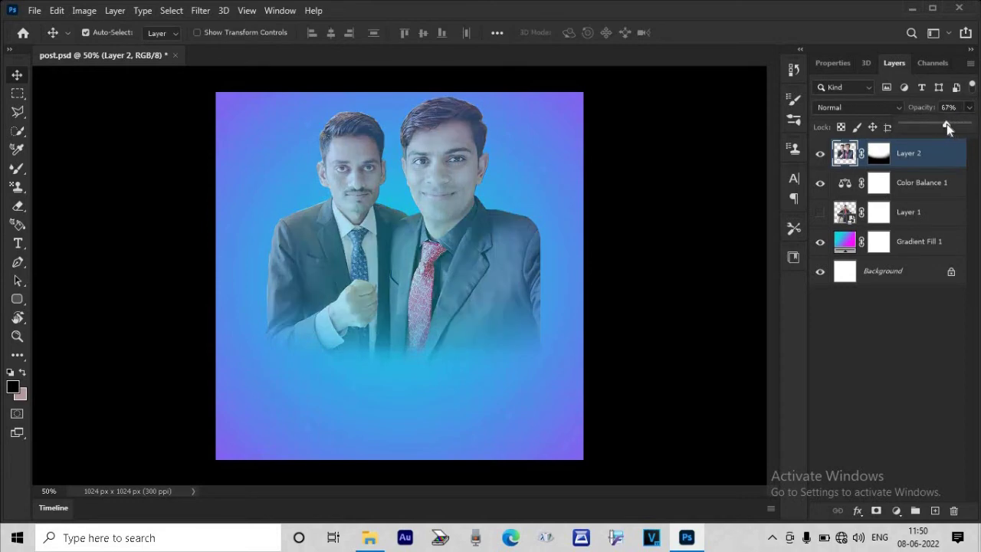
pyautogui.moveTo(947, 124); pyautogui.dragTo(951, 124)
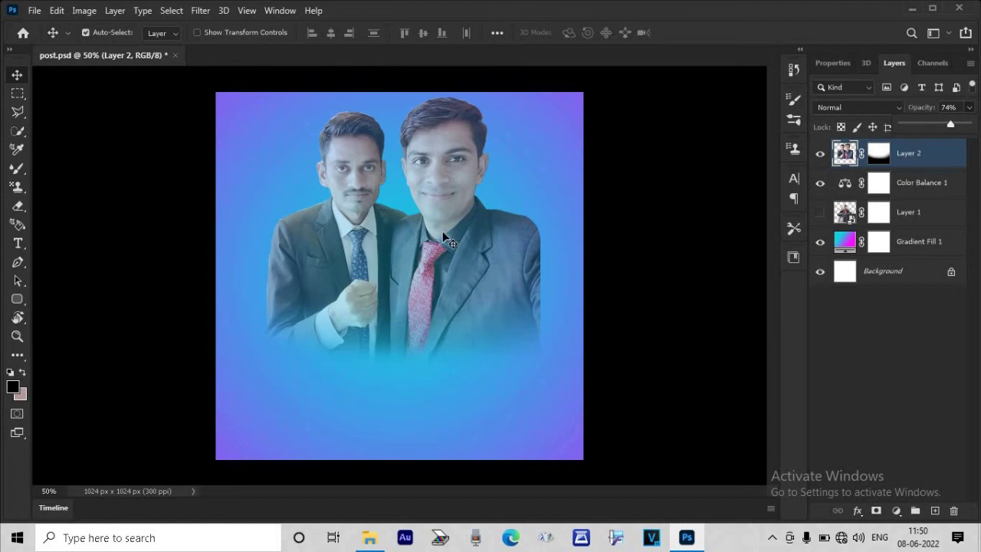
# Step: Scale the two-men photo to about 86%, shift it right and down, and show Layer 1
pyautogui.hotkey('ctrl', 't')
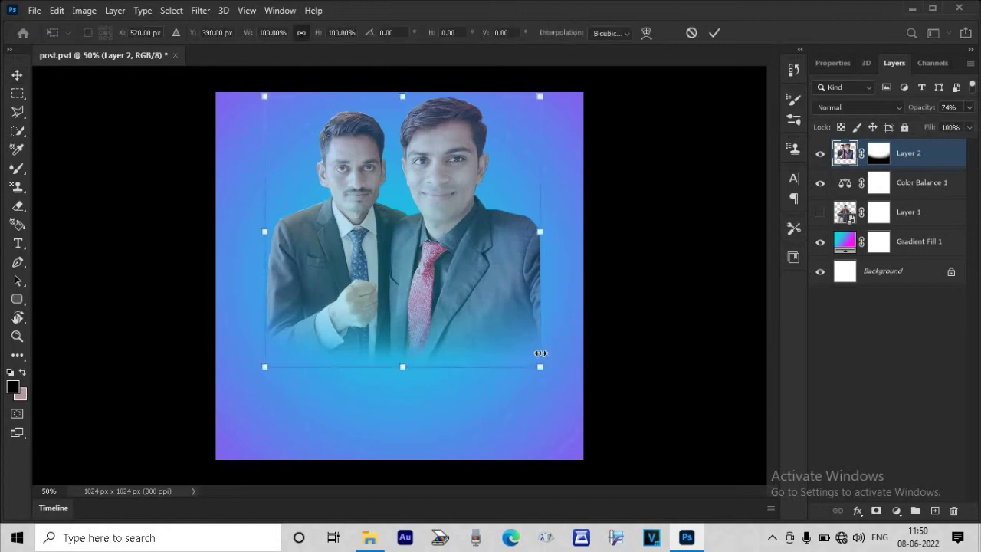
pyautogui.moveTo(540, 366); pyautogui.dragTo(502, 328)
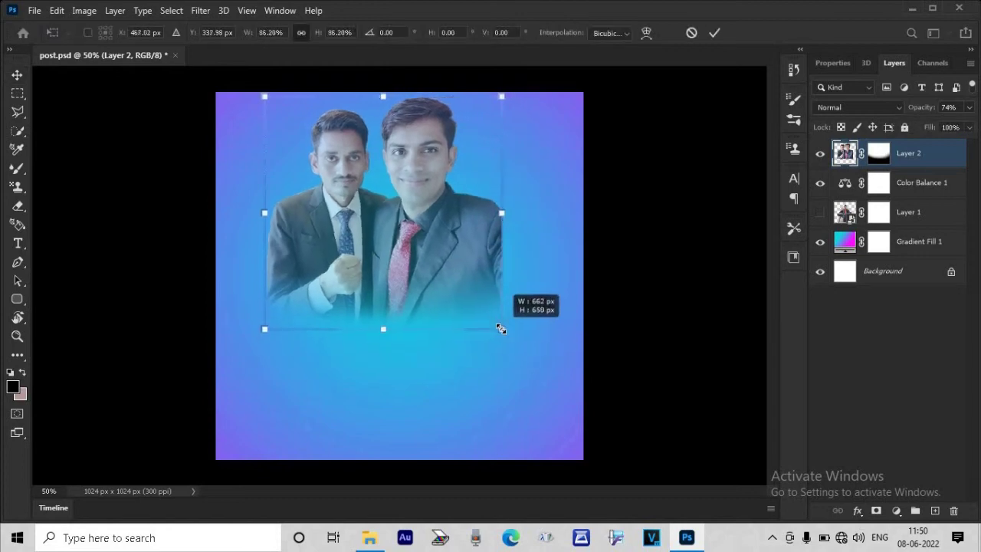
pyautogui.moveTo(436, 279); pyautogui.dragTo(457, 288)
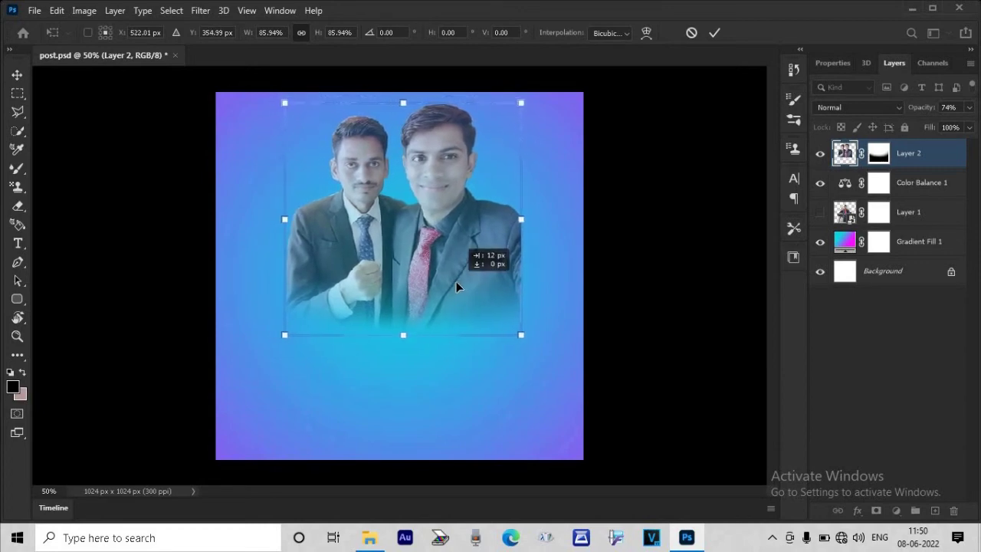
pyautogui.press('Return')
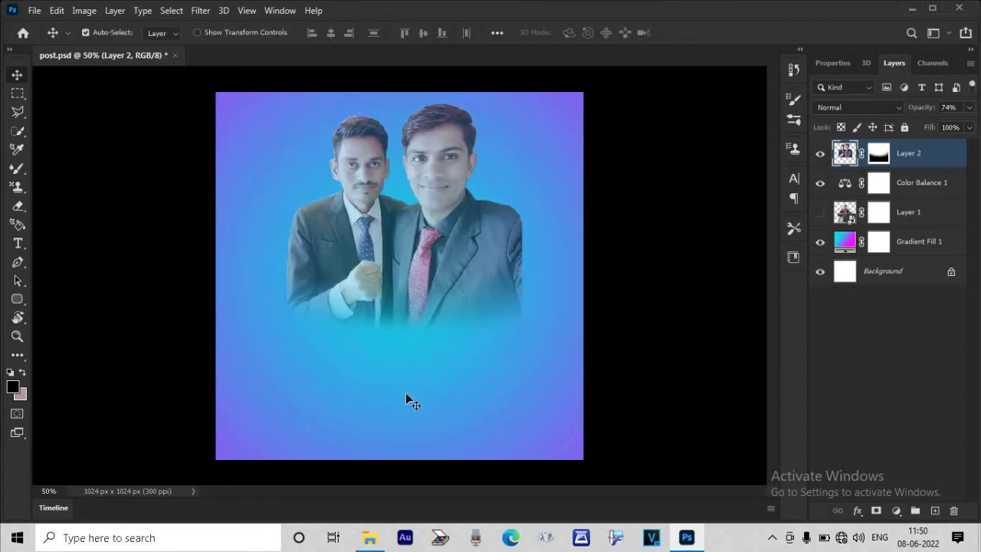
pyautogui.click(820, 213)
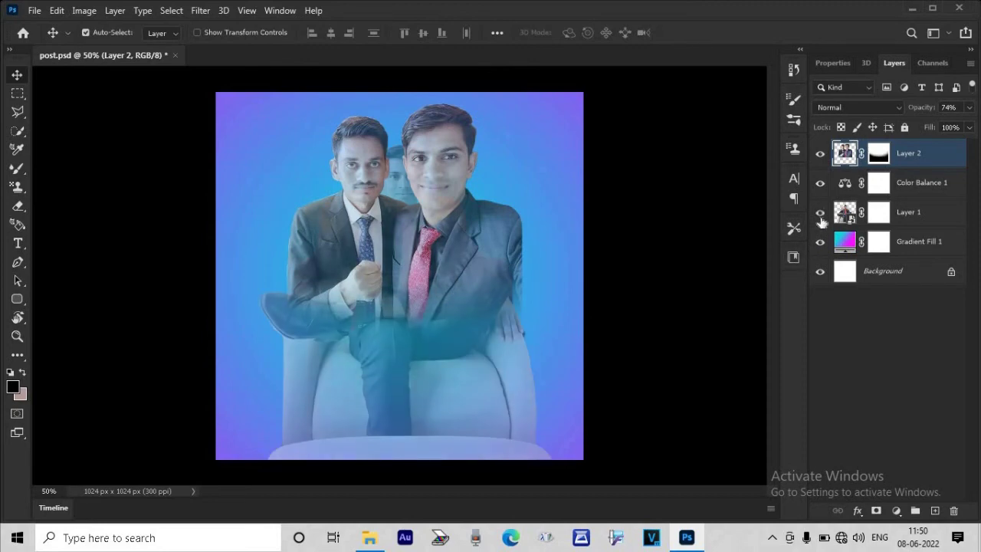
# Step: Drag the seated-man Layer 1 to the top of the layer stack
pyautogui.click(929, 216)
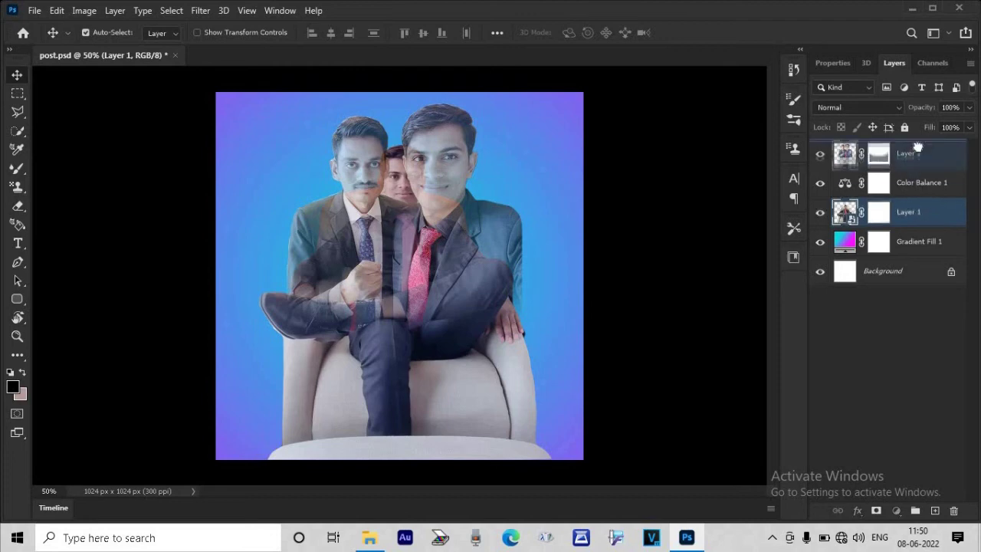
pyautogui.moveTo(917, 212); pyautogui.dragTo(910, 150)
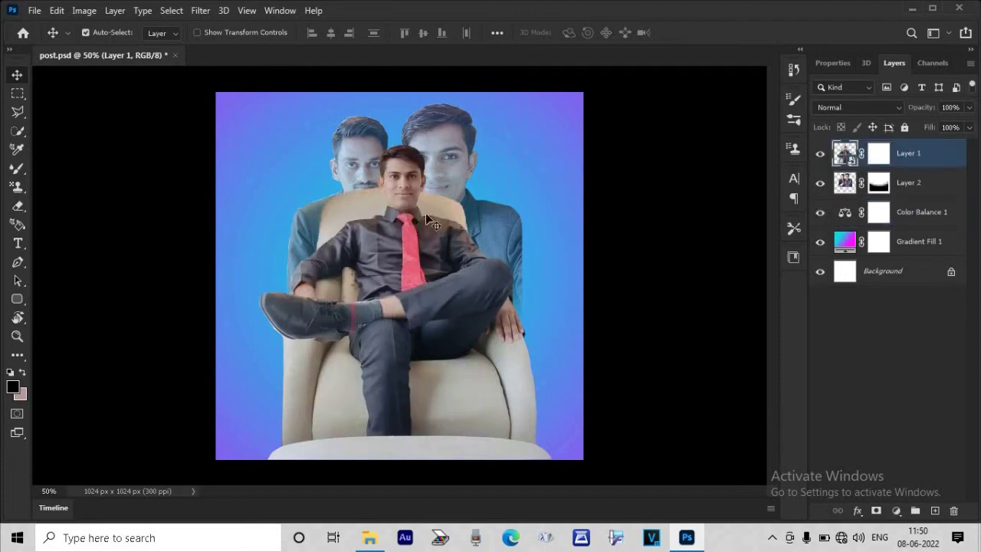
# Step: Scale the seated-man photo to about 80% and move it slightly lower
pyautogui.hotkey('ctrl', 't')
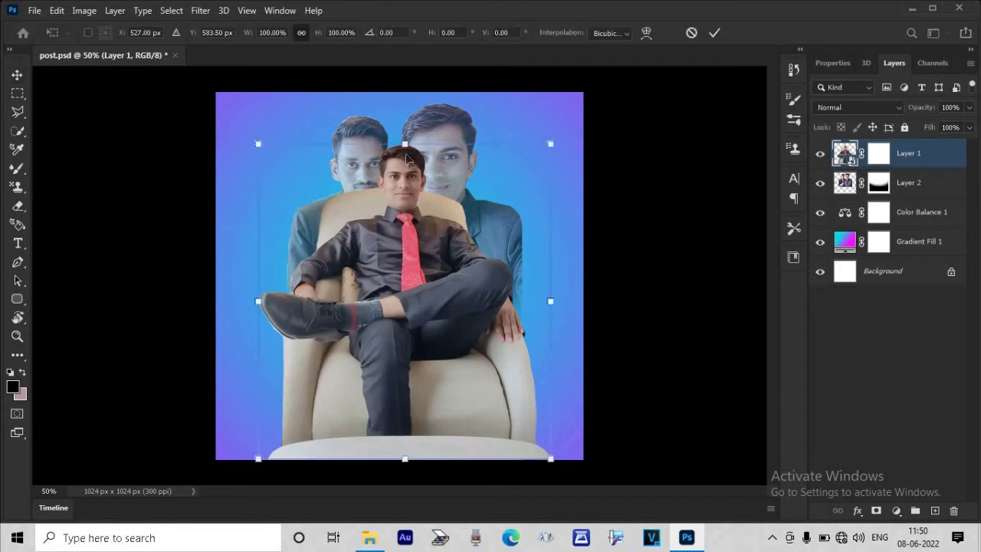
pyautogui.moveTo(404, 143); pyautogui.dragTo(404, 207)
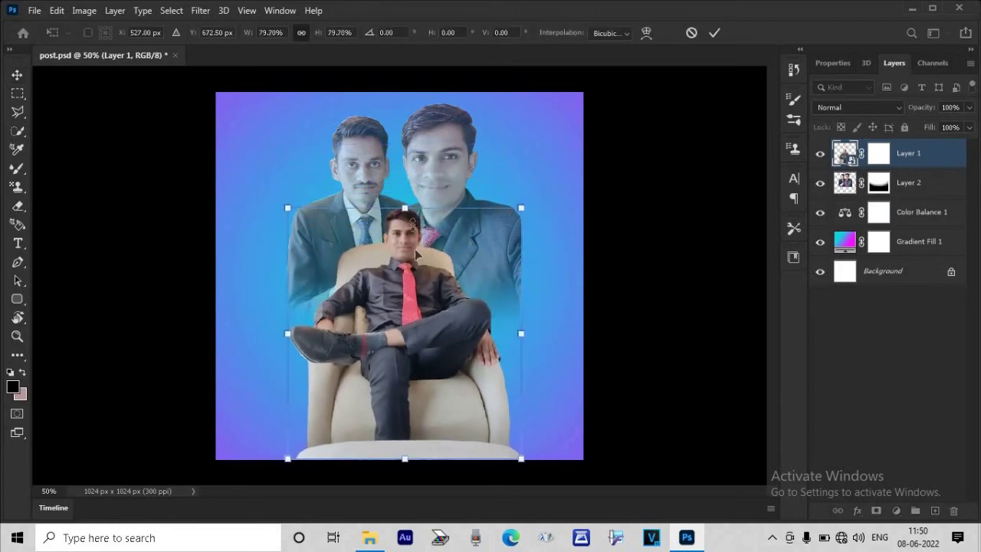
pyautogui.moveTo(415, 265); pyautogui.dragTo(415, 286)
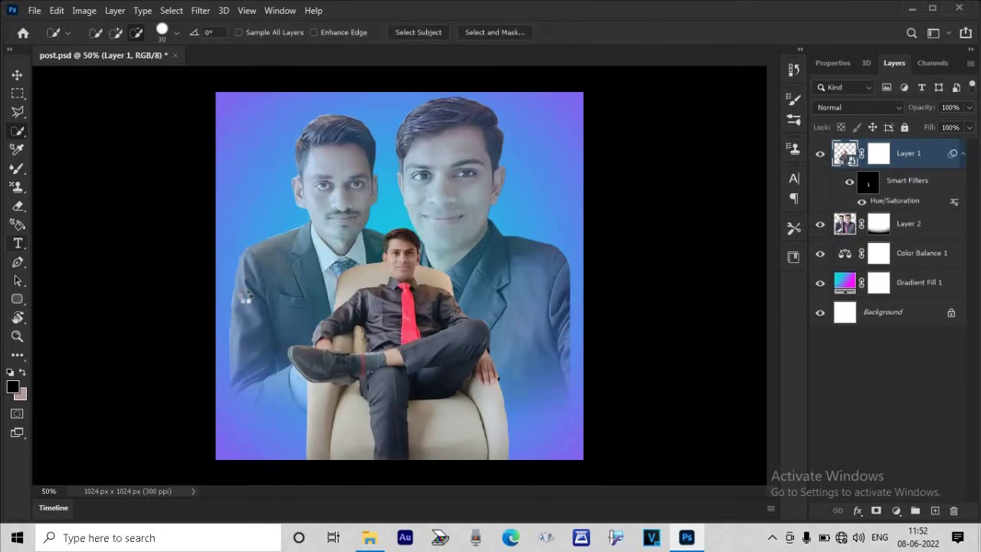
pyautogui.press('t')
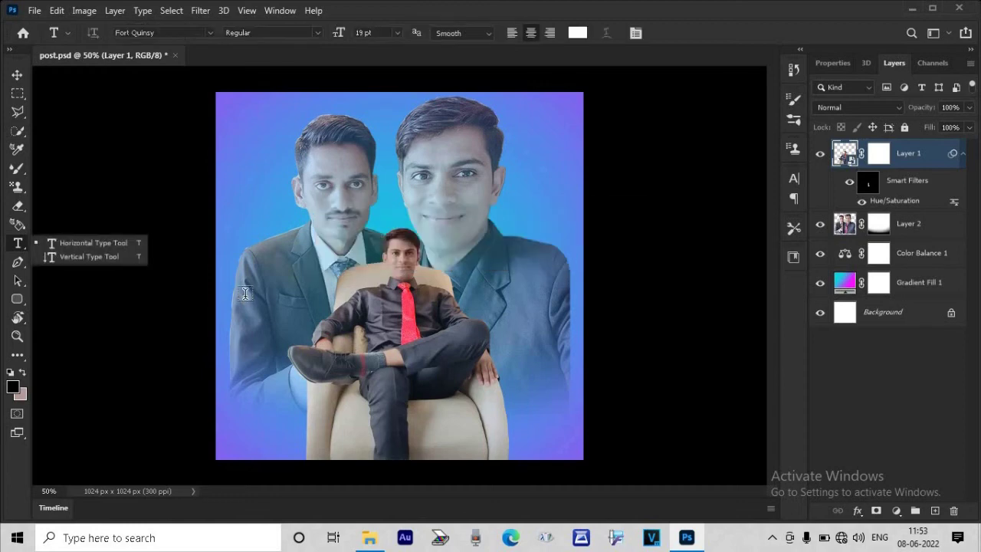
# Step: Place text in the lower left and type MAHENDRA in Bebas Neue
pyautogui.click(321, 412)
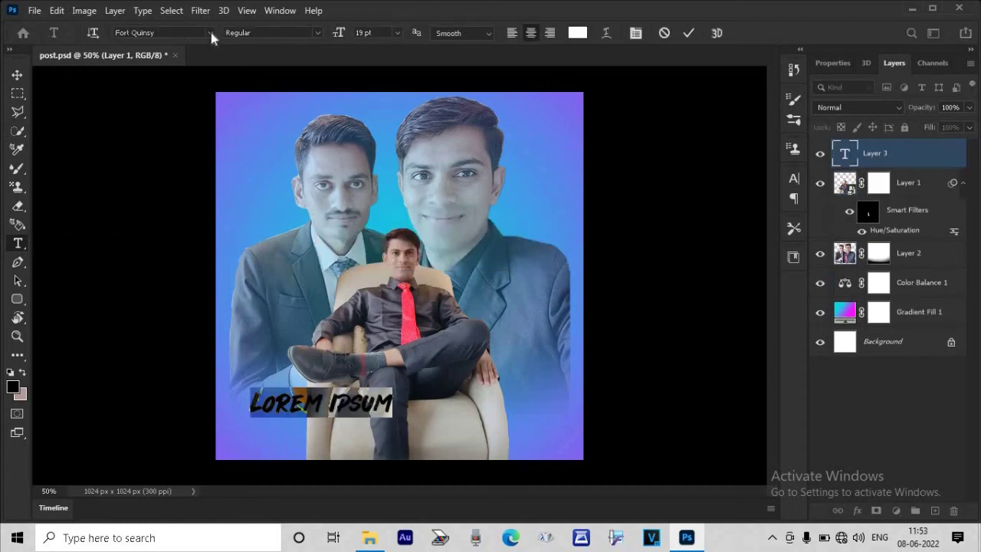
pyautogui.click(211, 33)
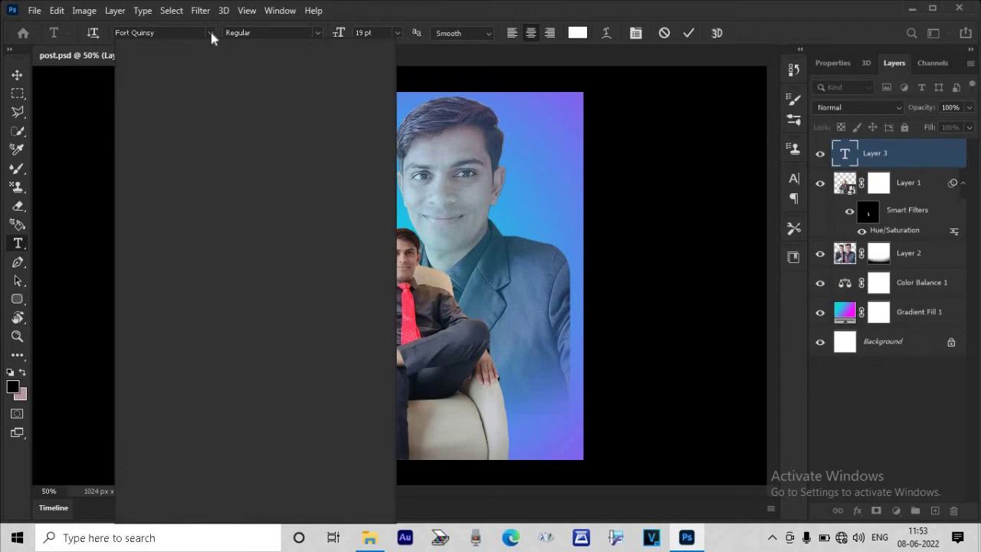
pyautogui.click(218, 146)
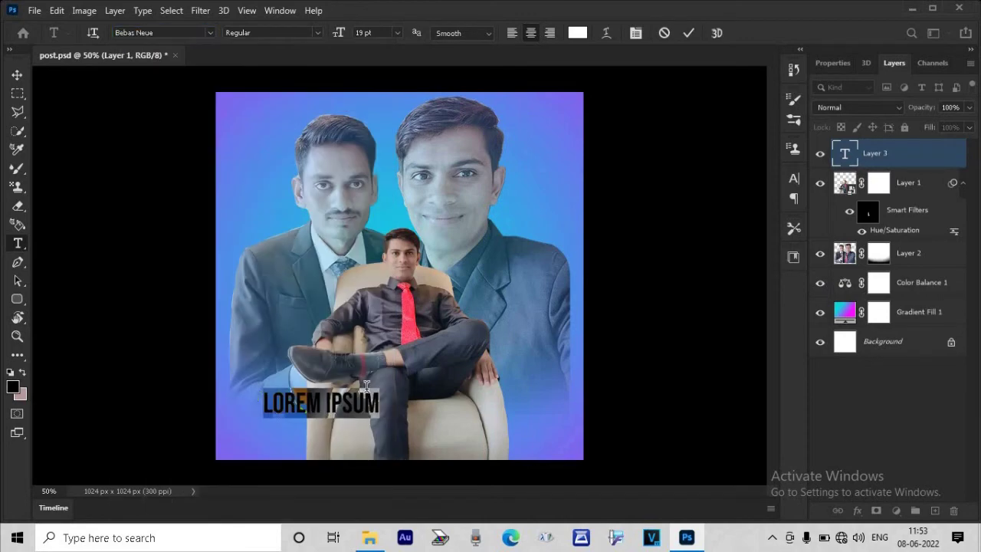
pyautogui.write('MAHENDRA')
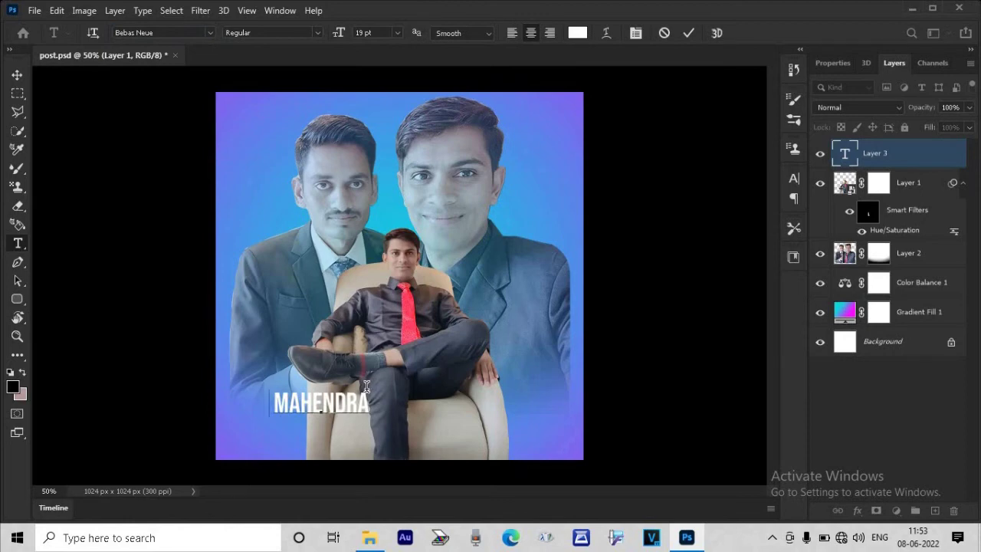
# Step: Set MAHENDRA to 70 pt, commit it, and move it down slightly
pyautogui.hotkey('ctrl', 'a')
pyautogui.press('Return')
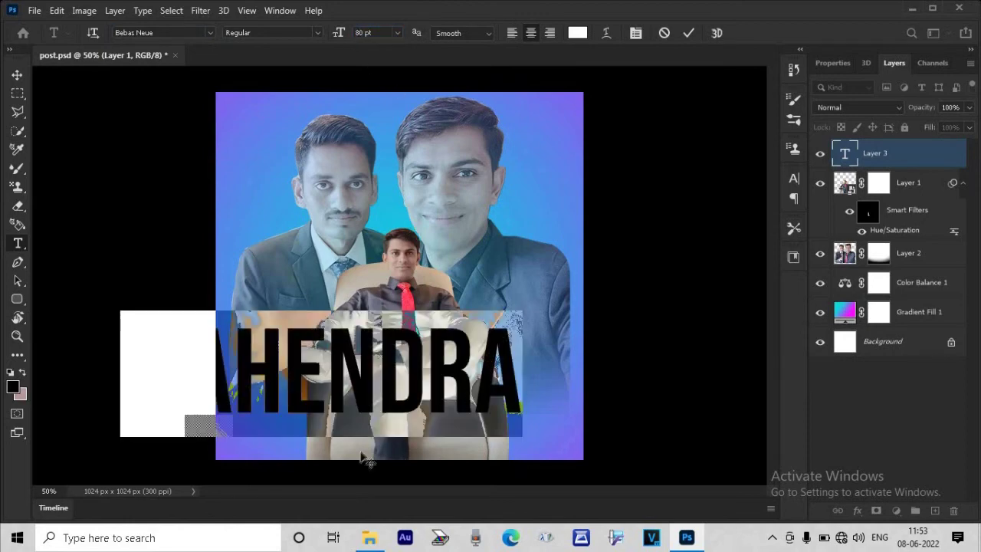
pyautogui.press('Return')
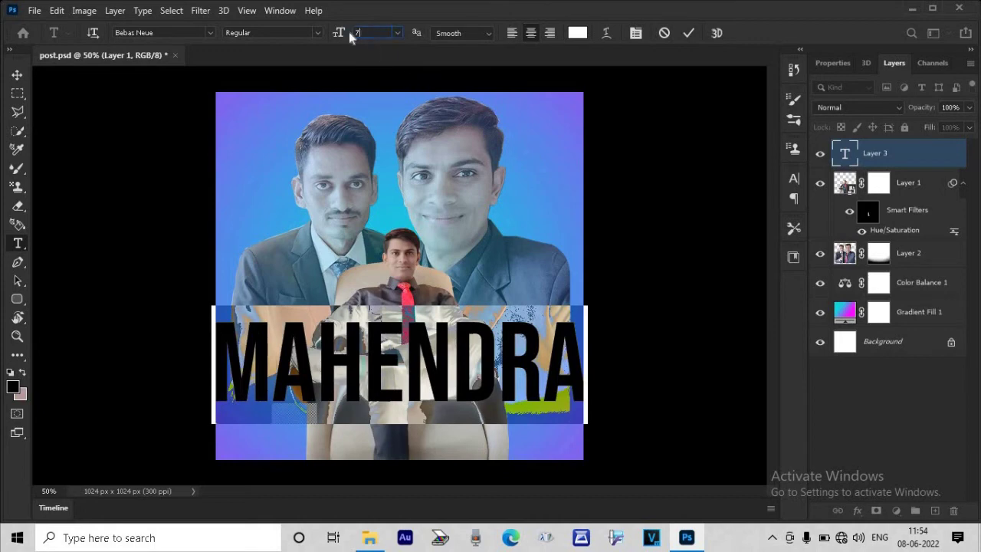
pyautogui.write('70')
pyautogui.press('Return')
pyautogui.click(689, 33)
pyautogui.press('v')
pyautogui.moveTo(548, 359); pyautogui.dragTo(547, 376)
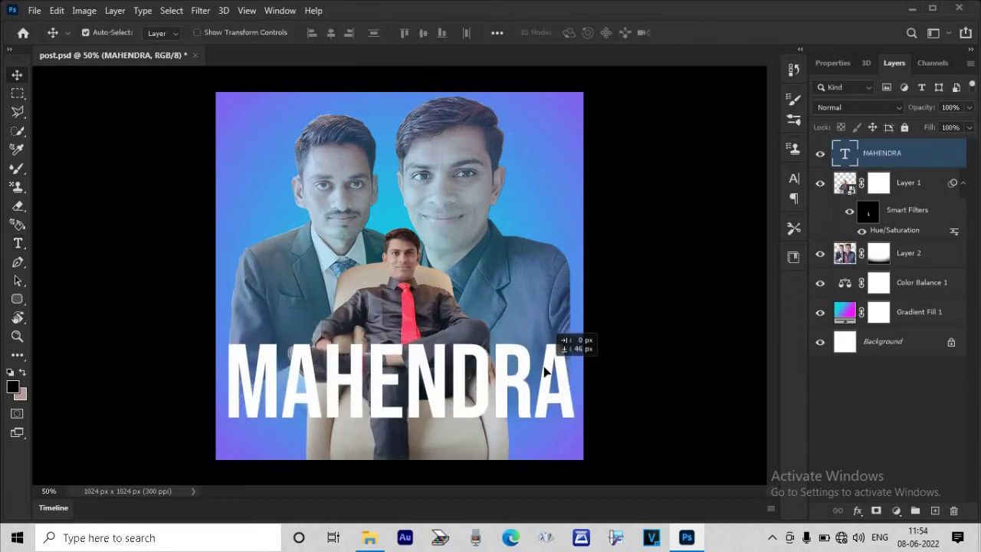
pyautogui.click(437, 313)
# Step: Raise the seated man's saturation by +22 with Hue/Saturation
pyautogui.hotkey('ctrl', 'u')
pyautogui.moveTo(458, 75); pyautogui.dragTo(573, 95)
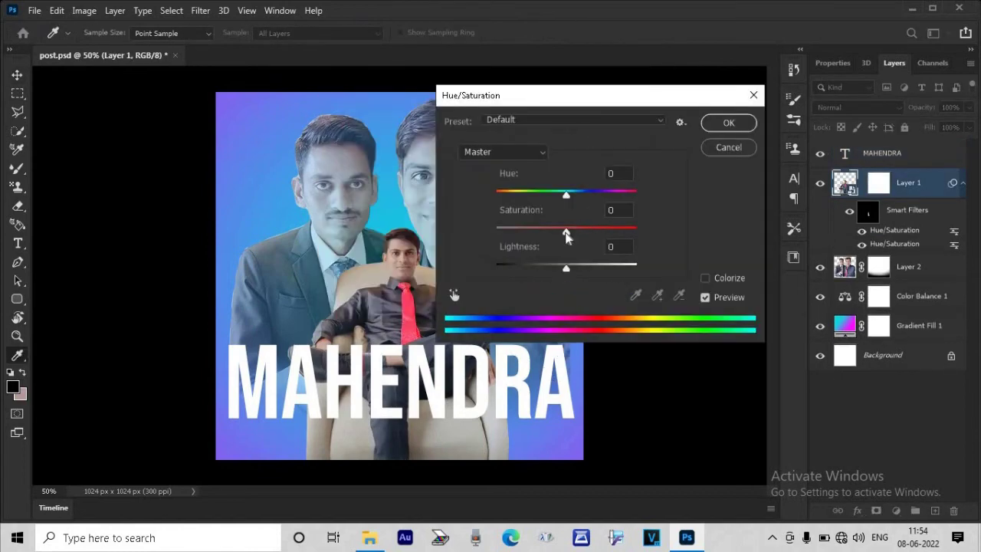
pyautogui.moveTo(592, 233); pyautogui.dragTo(605, 236)
pyautogui.click(725, 150)
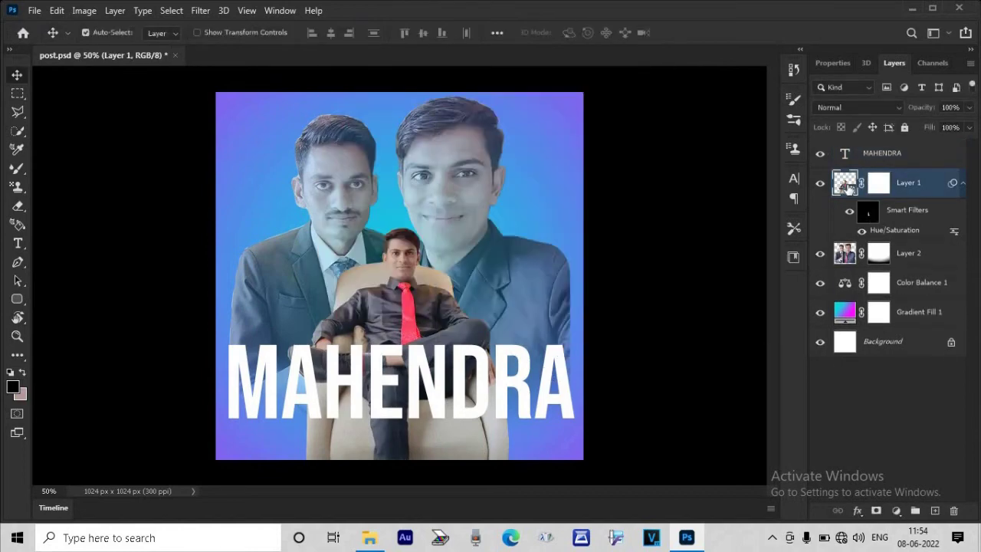
pyautogui.hotkey('ctrl', 'u')
pyautogui.moveTo(566, 232); pyautogui.dragTo(582, 234)
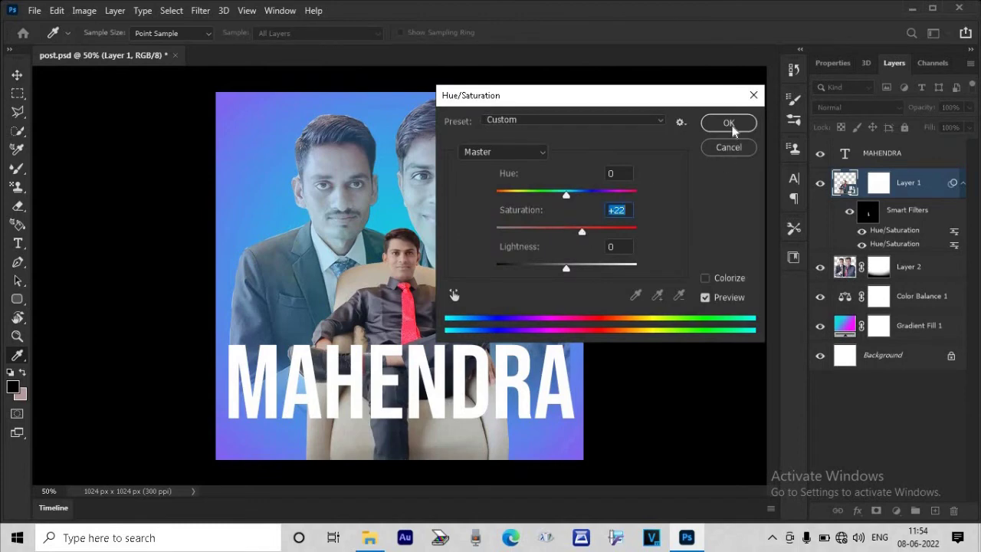
pyautogui.click(724, 124)
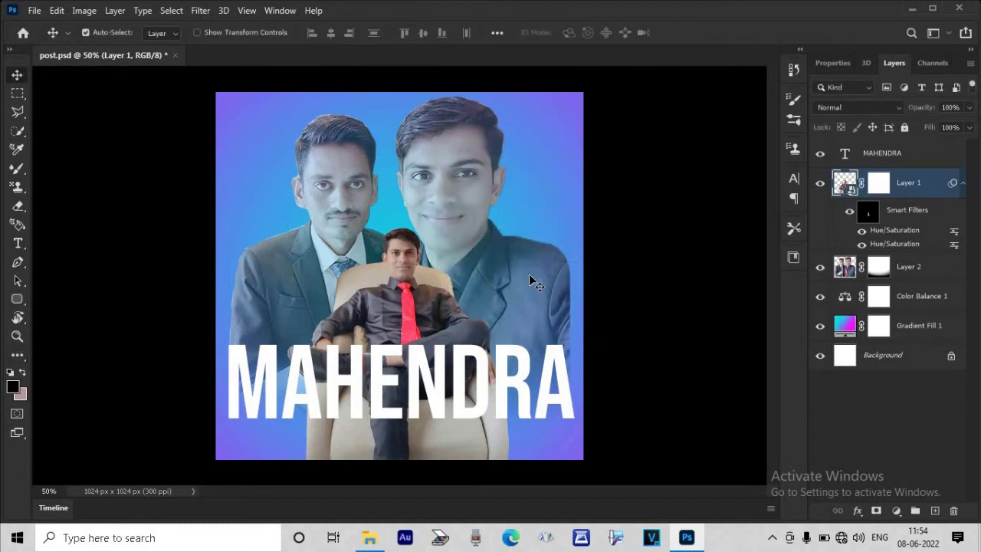
# Step: Shrink the MAHENDRA text to about 52% and centre it over the seated man
pyautogui.click(449, 386)
pyautogui.hotkey('ctrl', 't')
pyautogui.moveTo(574, 382)
pyautogui.mouseDown()
pyautogui.moveTo(395, 381)
pyautogui.moveTo(409, 381)
pyautogui.mouseUp()
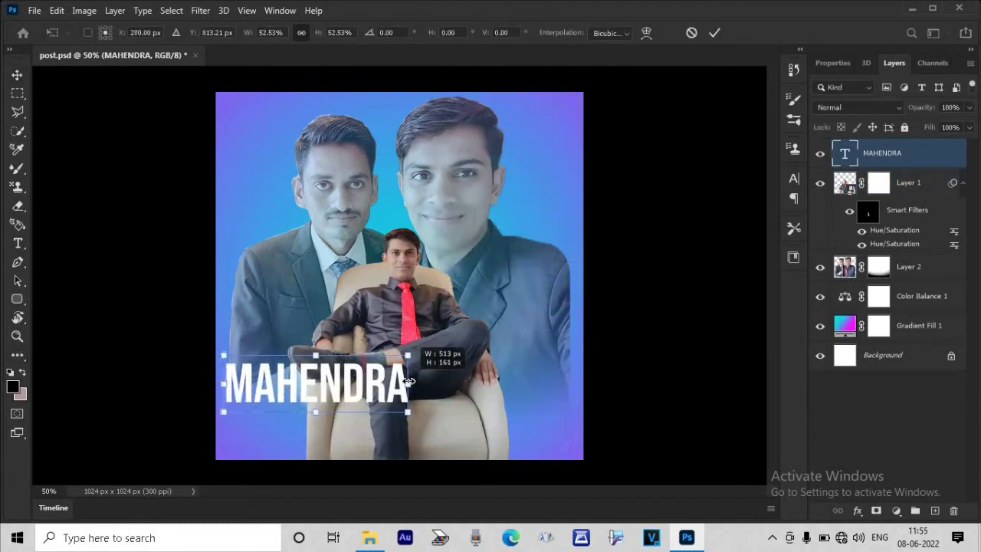
pyautogui.click(714, 34)
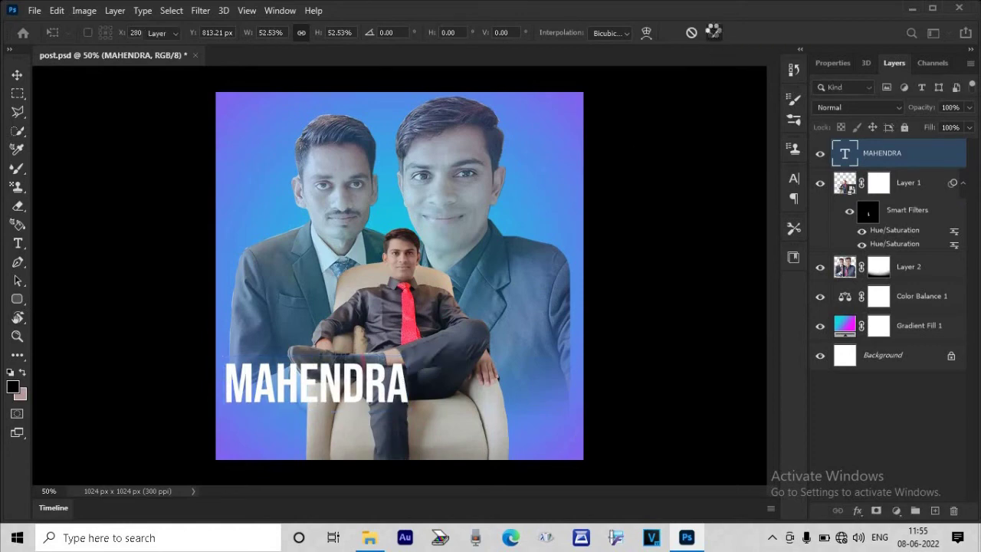
pyautogui.moveTo(400, 376); pyautogui.dragTo(483, 362)
pyautogui.click(879, 182)
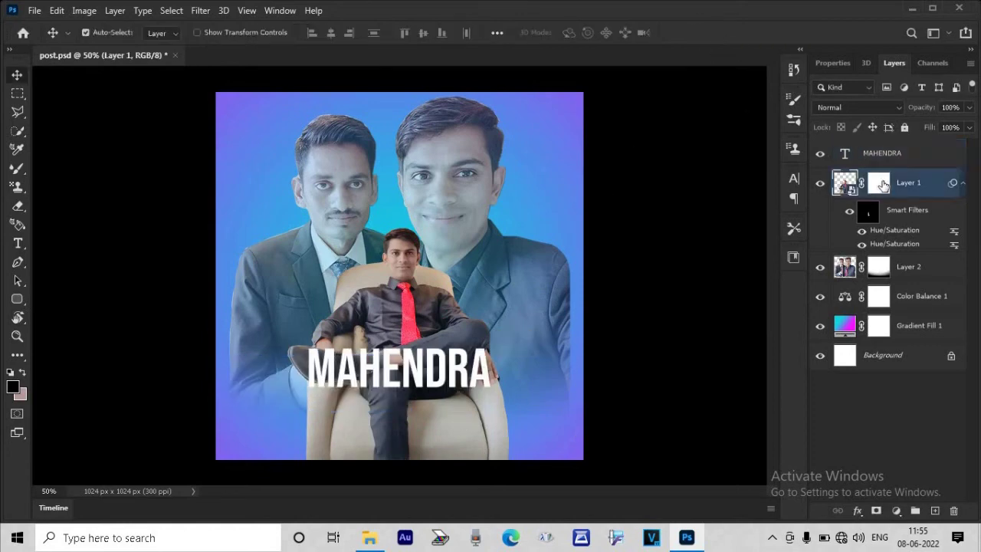
# Step: Move the seated man's photo up about 45 px
pyautogui.rightClick(879, 182)
pyautogui.rightClick(914, 178)
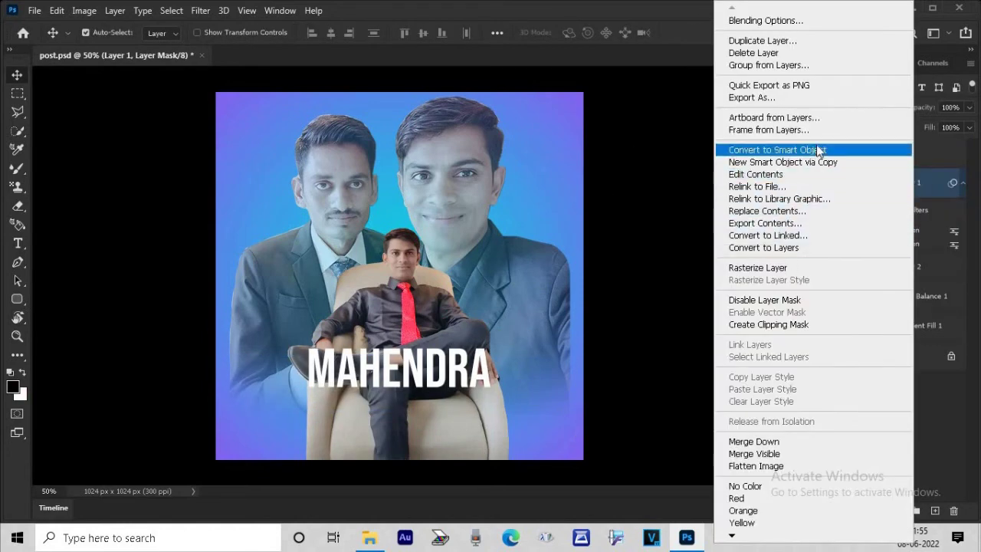
pyautogui.press('Escape')
pyautogui.click(879, 182)
pyautogui.click(17, 355)
pyautogui.click(81, 460)
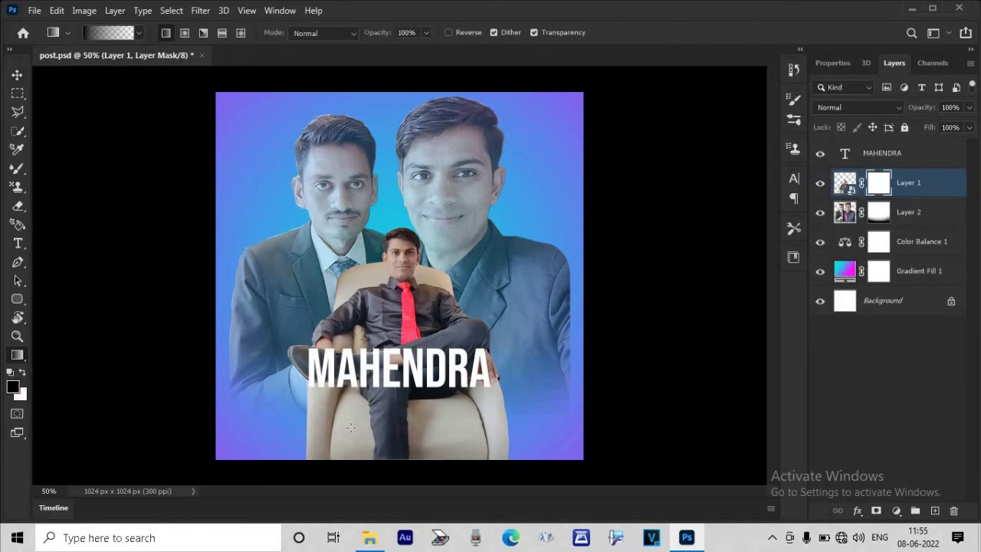
pyautogui.press('v')
pyautogui.moveTo(411, 311); pyautogui.dragTo(414, 277)
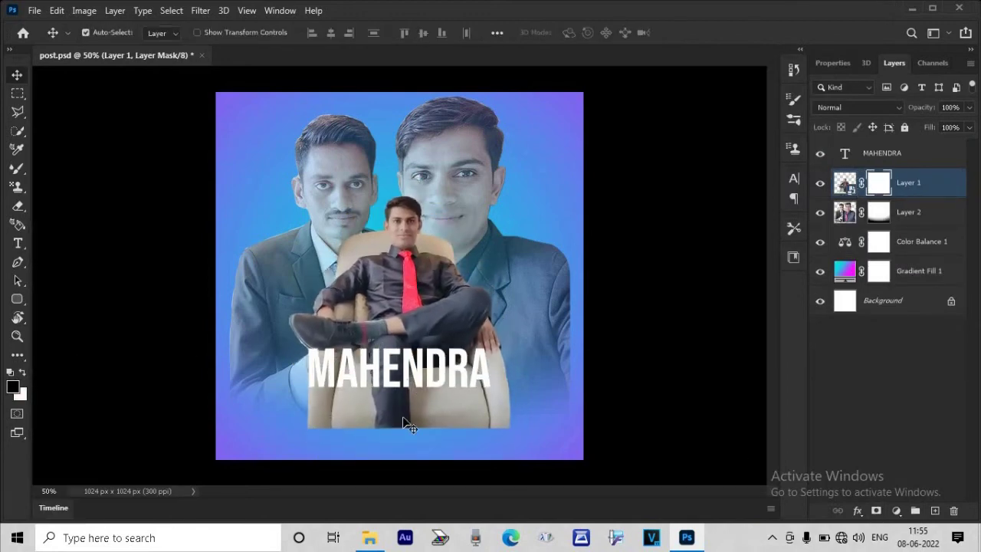
# Step: Fade the bottom of the seated man's photo with a mask gradient so the chair blends in
pyautogui.click(17, 355)
pyautogui.click(72, 456)
pyautogui.moveTo(341, 445); pyautogui.dragTo(342, 397)
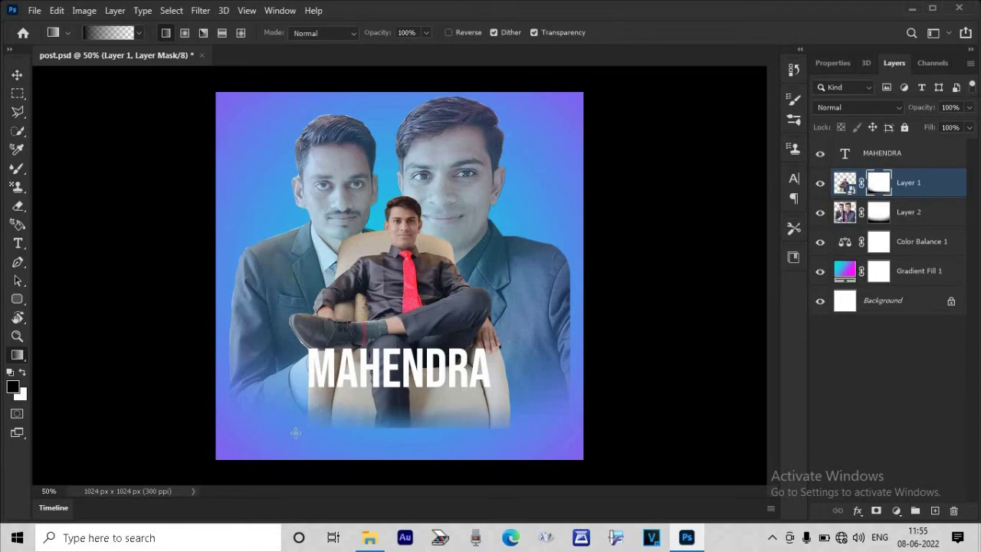
pyautogui.moveTo(503, 447); pyautogui.dragTo(518, 416)
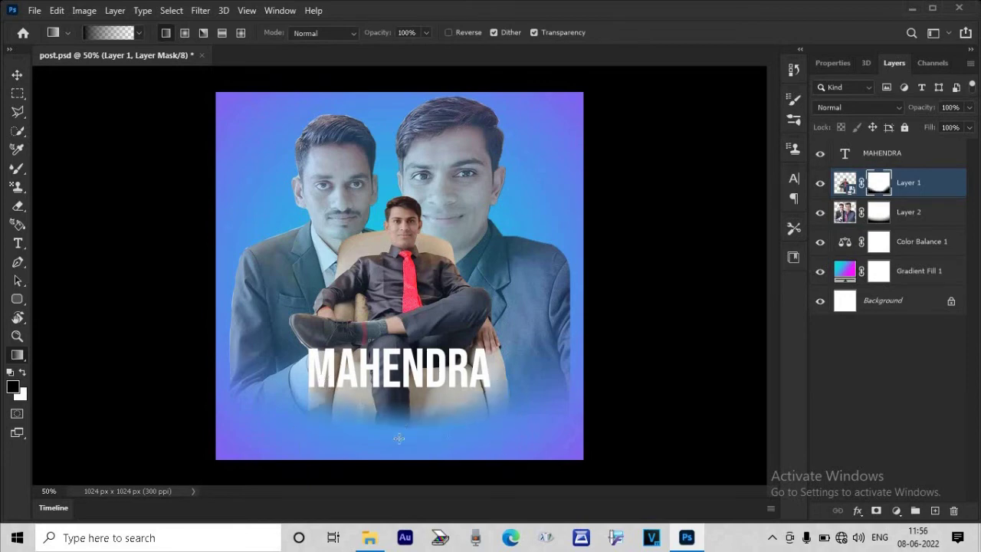
# Step: Shrink the two-men photo to about 56%, shift it down-right, and move MAHENDRA up
pyautogui.click(17, 74)
pyautogui.click(451, 193)
pyautogui.hotkey('ctrl', 't')
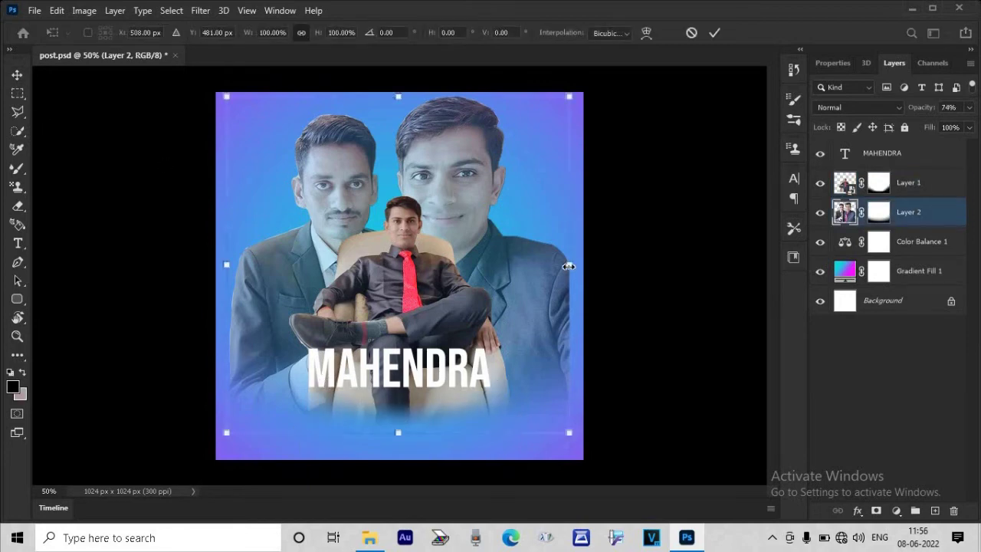
pyautogui.moveTo(572, 453); pyautogui.dragTo(418, 295)
pyautogui.moveTo(294, 148); pyautogui.dragTo(374, 192)
pyautogui.press('Return')
pyautogui.moveTo(448, 371)
pyautogui.mouseDown()
pyautogui.moveTo(443, 350)
pyautogui.moveTo(444, 397)
pyautogui.mouseUp()
pyautogui.press('t')
pyautogui.click(408, 404)
pyautogui.hotkey('ctrl', 'a')
pyautogui.write('SINGH RAWAT')
pyautogui.hotkey('ctrl', 'a')
pyautogui.moveTo(338, 32); pyautogui.dragTo(311, 32)
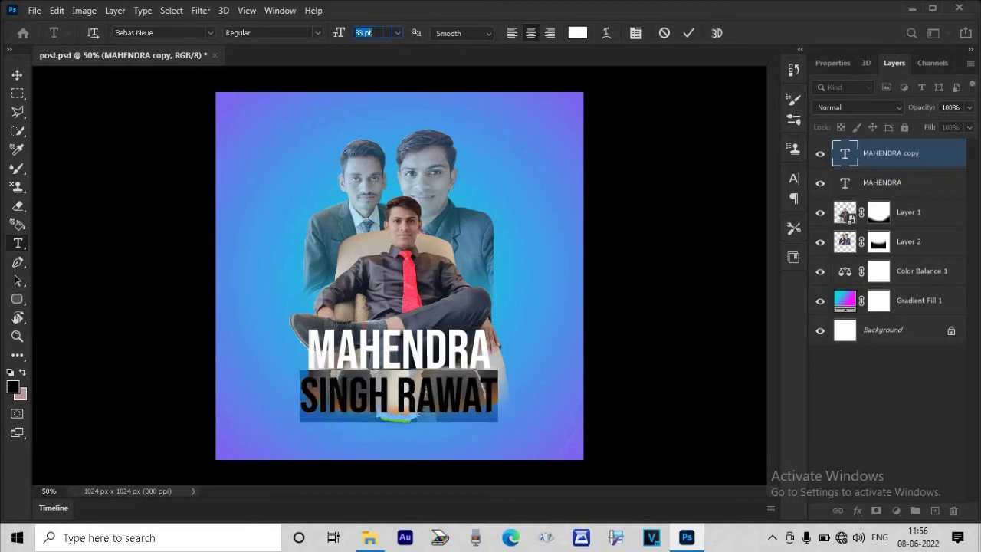
pyautogui.click(688, 33)
pyautogui.press('v')
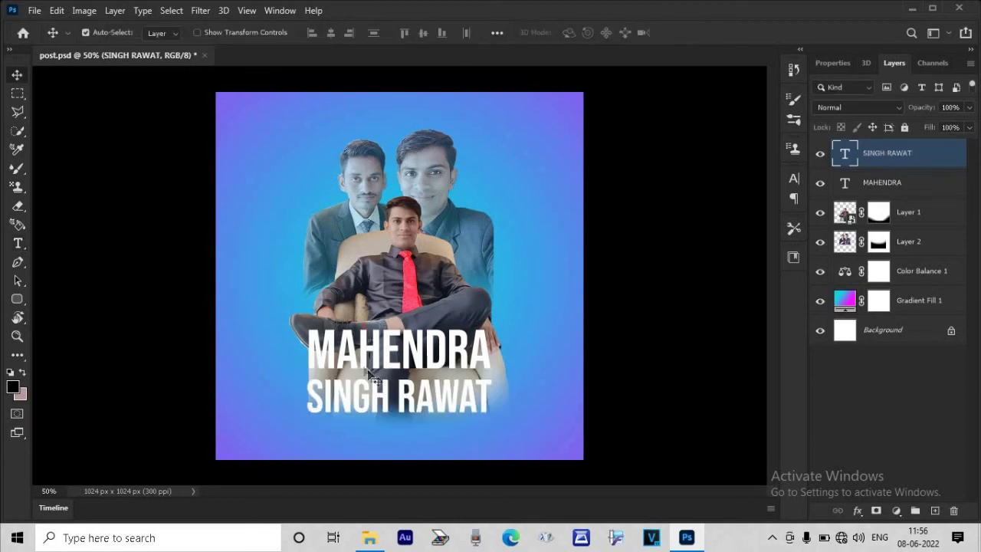
# Step: Briefly hide and show Layer 1, then open MAHENDRA's layer style options
pyautogui.click(821, 212)
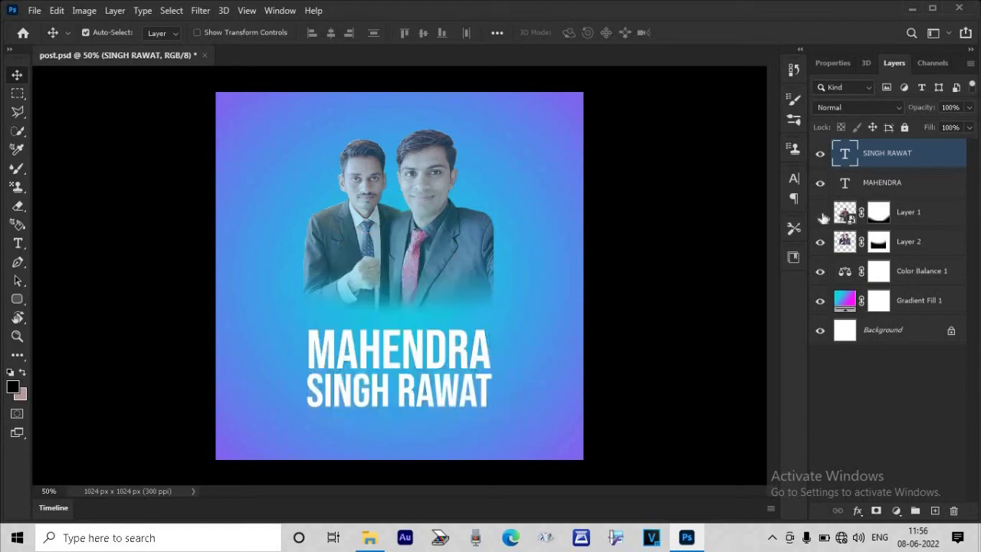
pyautogui.click(879, 213)
pyautogui.press('g')
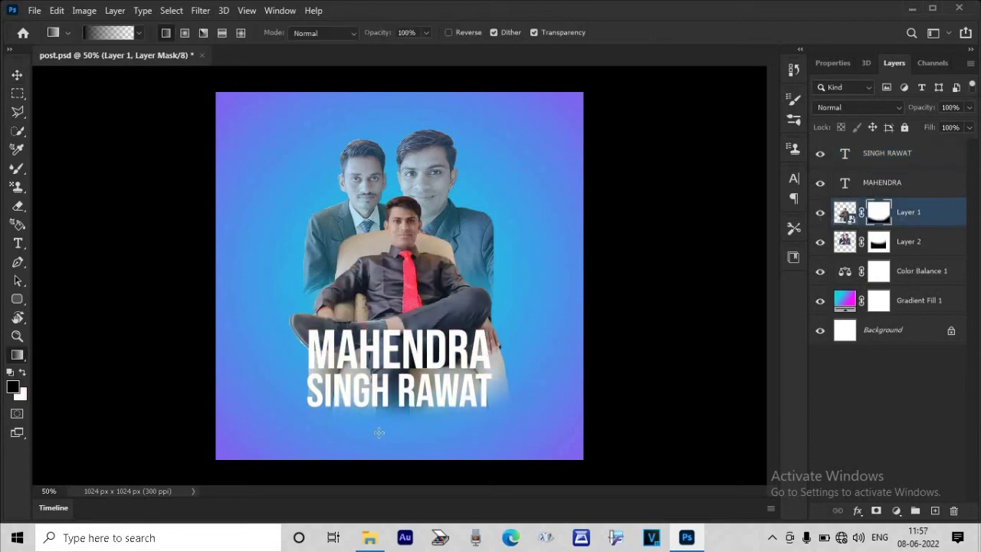
pyautogui.press('v')
pyautogui.click(881, 182)
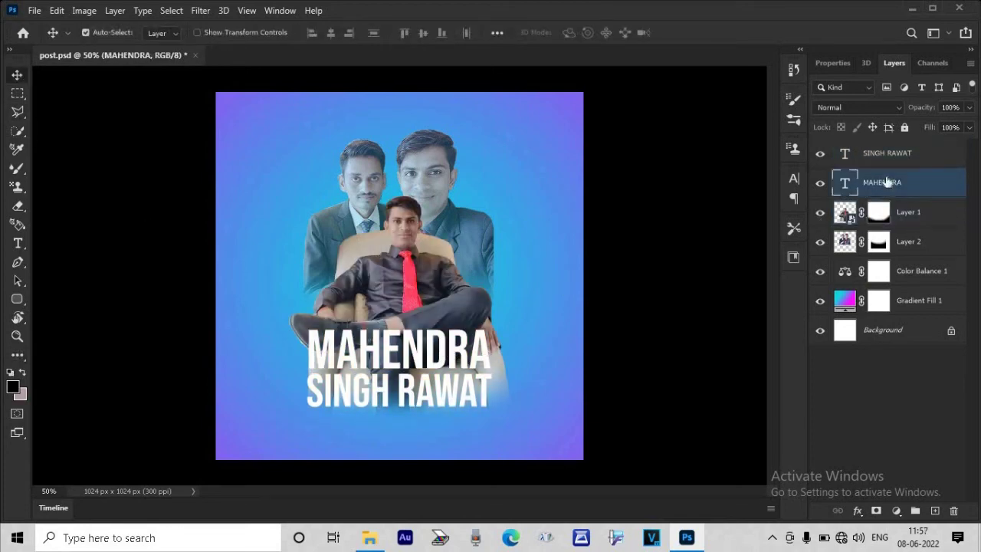
pyautogui.rightClick(884, 182)
pyautogui.click(748, 21)
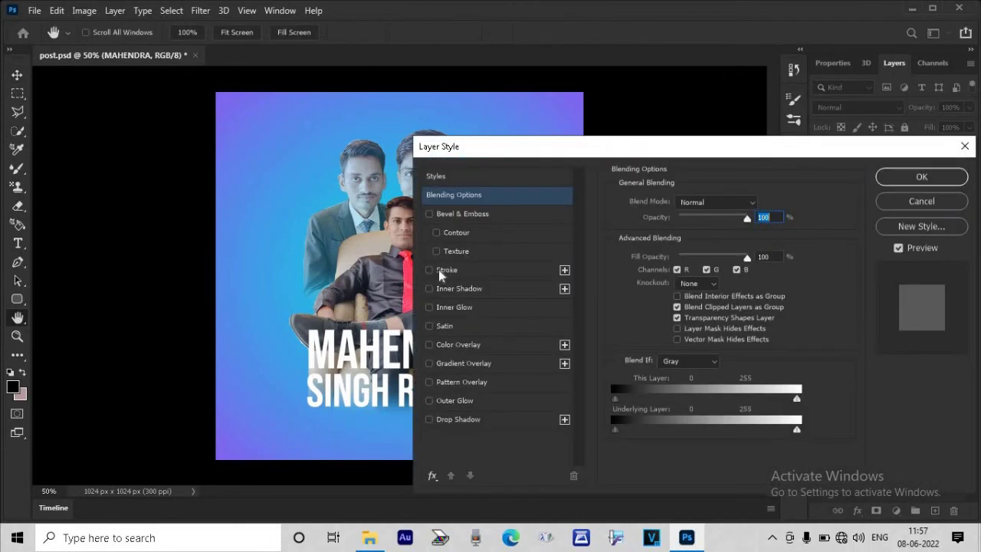
# Step: Give MAHENDRA a contoured Bevel & Emboss, a red 24 px Inner Shadow and a Stroke
pyautogui.click(430, 270)
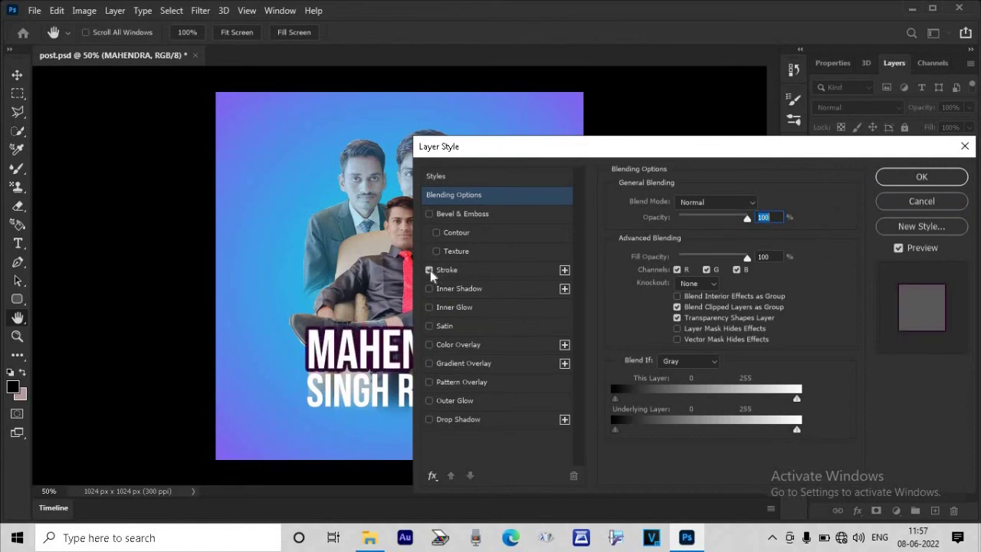
pyautogui.click(430, 270)
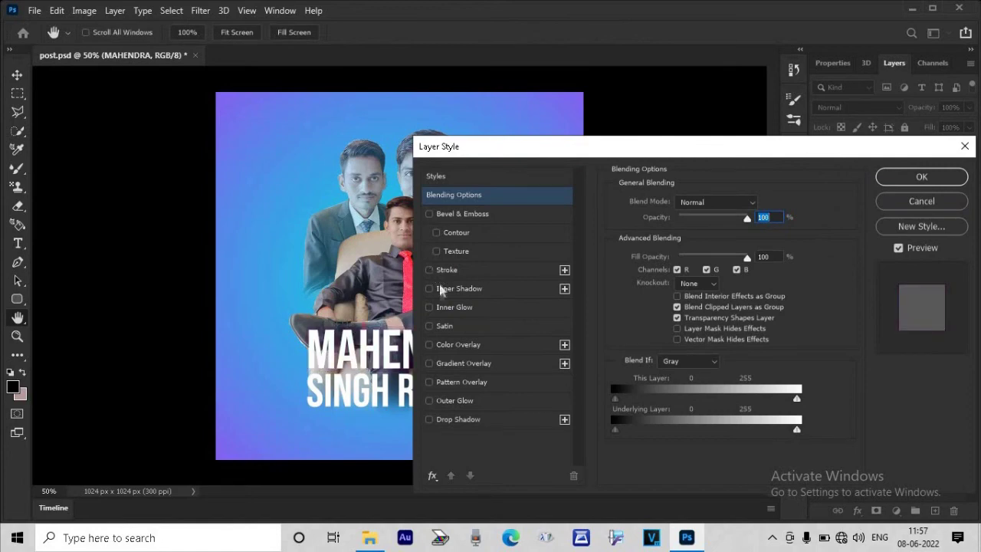
pyautogui.click(429, 214)
pyautogui.click(428, 214)
pyautogui.click(437, 232)
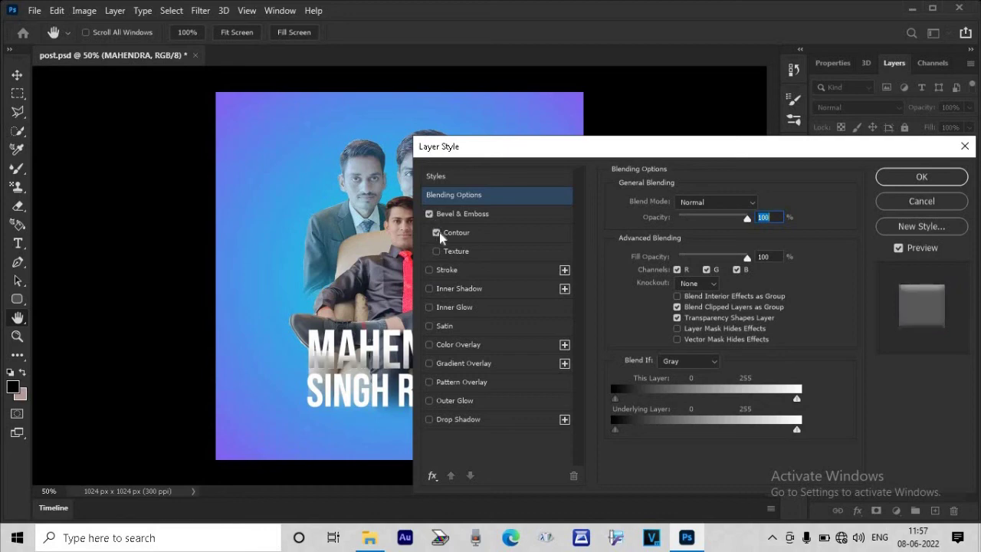
pyautogui.click(452, 286)
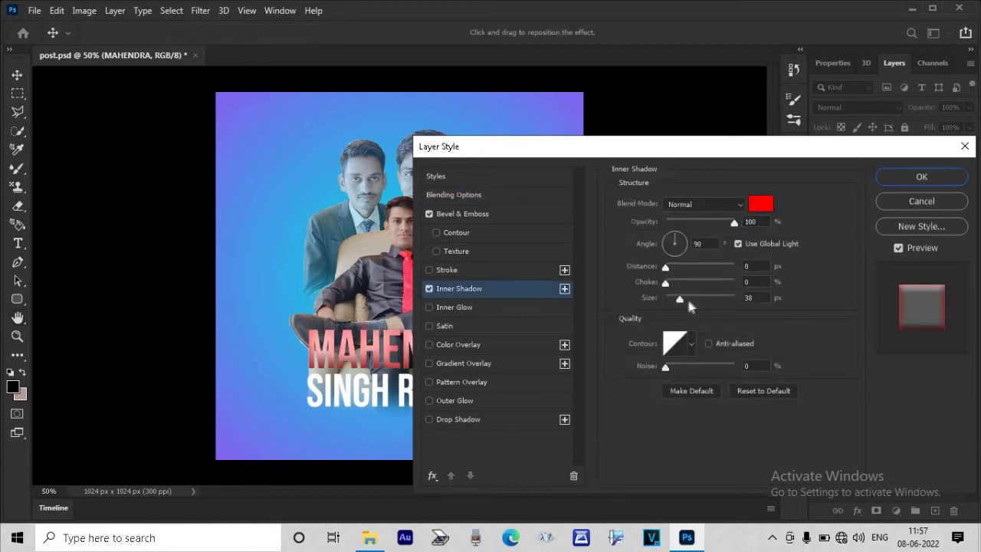
pyautogui.moveTo(680, 299); pyautogui.dragTo(677, 301)
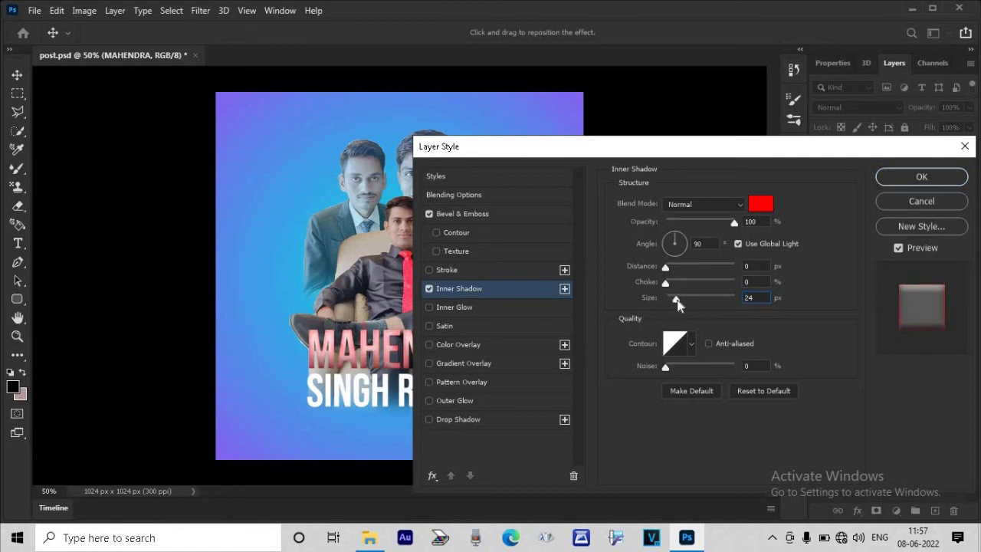
pyautogui.click(429, 270)
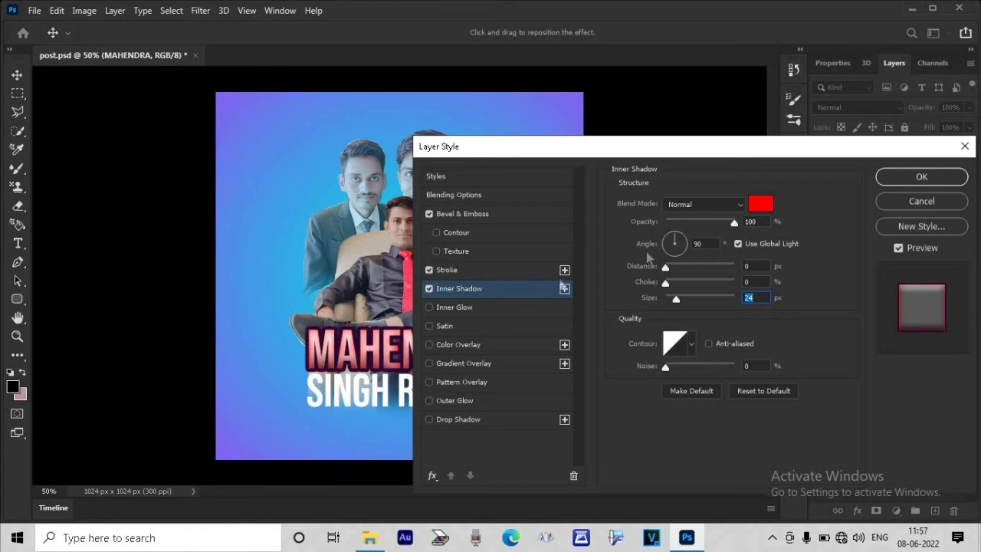
# Step: Set MAHENDRA's stroke to 2 px magenta cc33cc and switch on Outer Glow
pyautogui.click(512, 267)
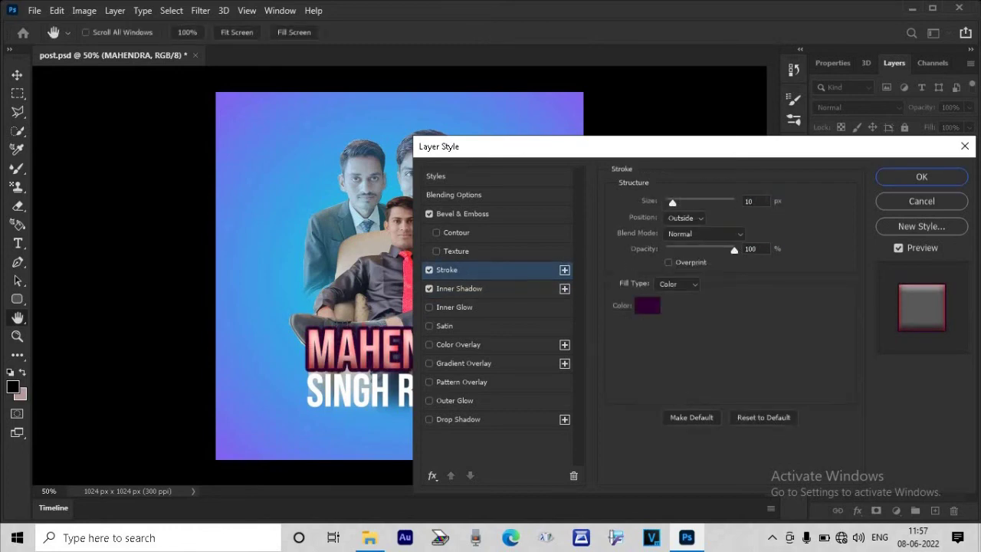
pyautogui.press('Down')
pyautogui.press('Down')
pyautogui.press('Down')
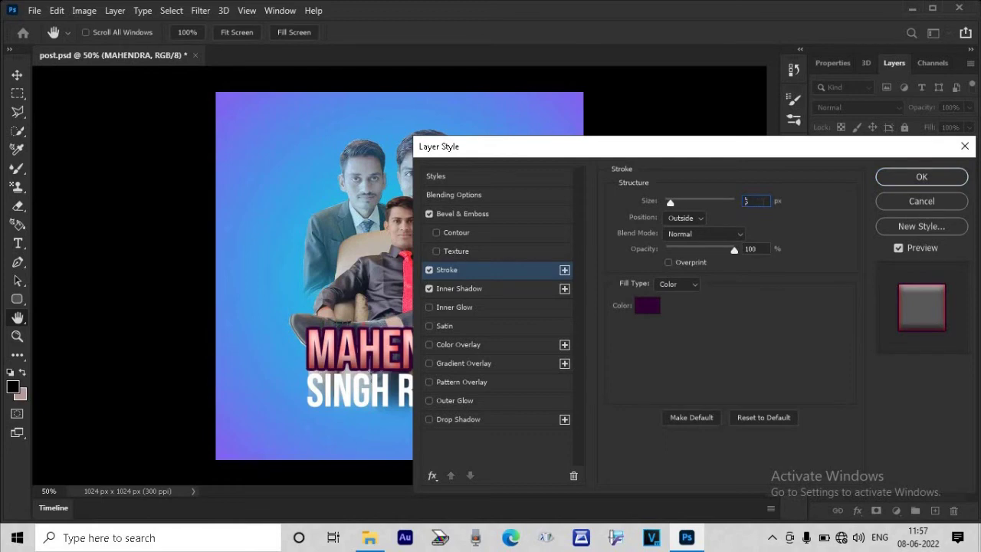
pyautogui.press('Down')
pyautogui.press('Down')
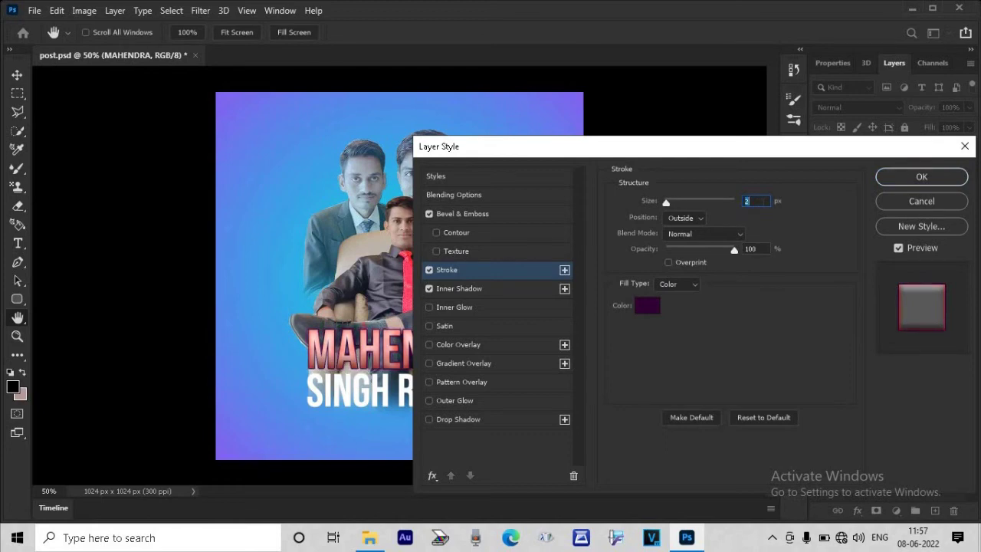
pyautogui.click(647, 309)
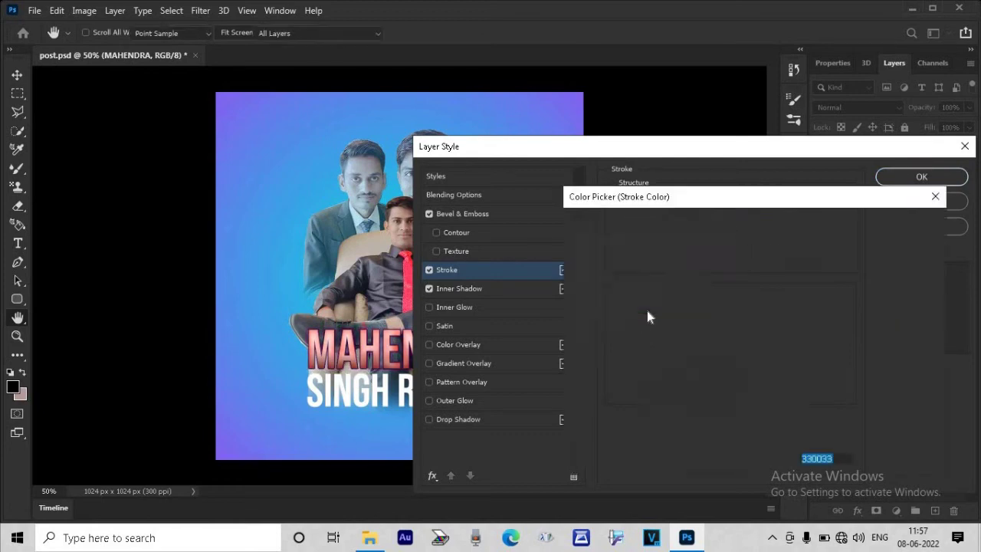
pyautogui.click(577, 239)
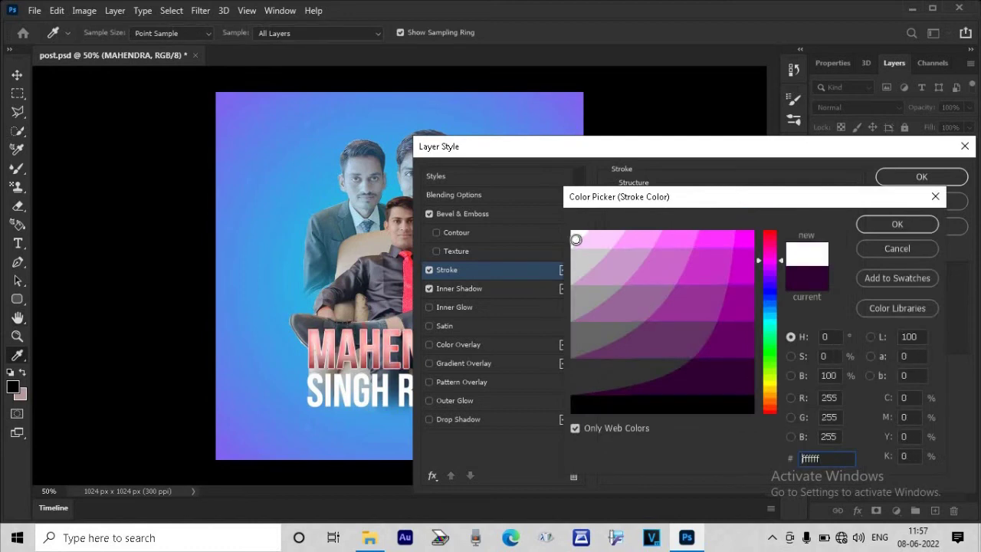
pyautogui.click(663, 282)
pyautogui.click(718, 278)
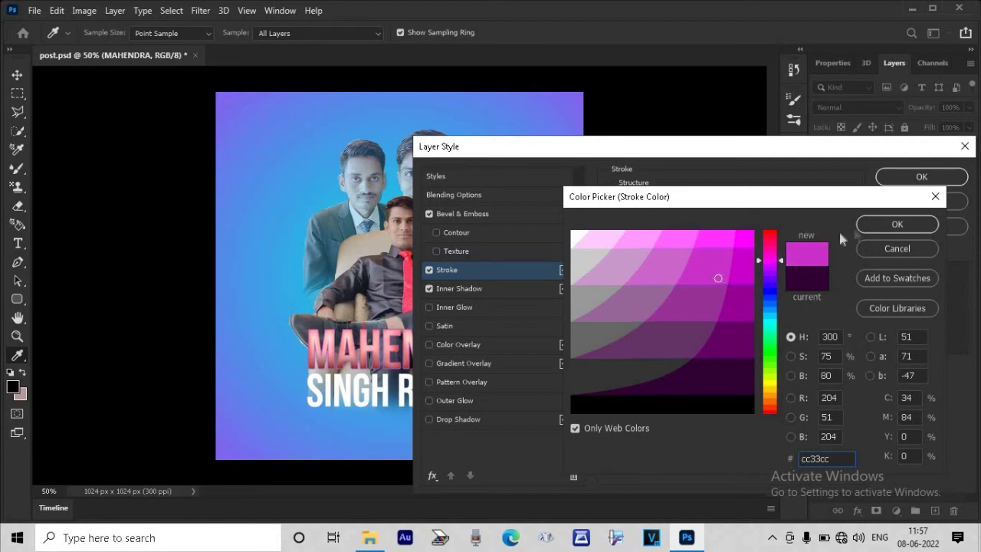
pyautogui.click(881, 225)
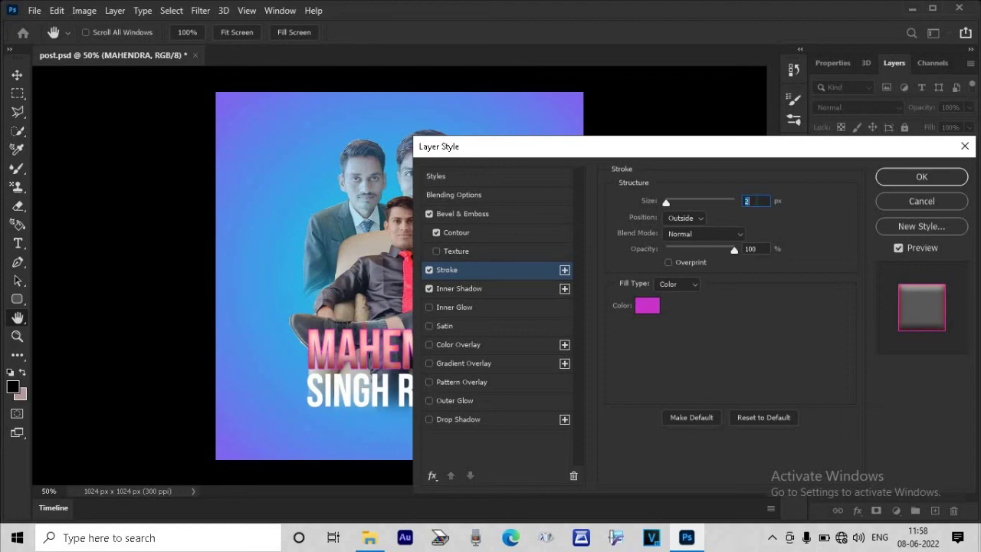
pyautogui.click(430, 400)
# Step: Make MAHENDRA's outer glow black with a size of about 90 px
pyautogui.click(452, 401)
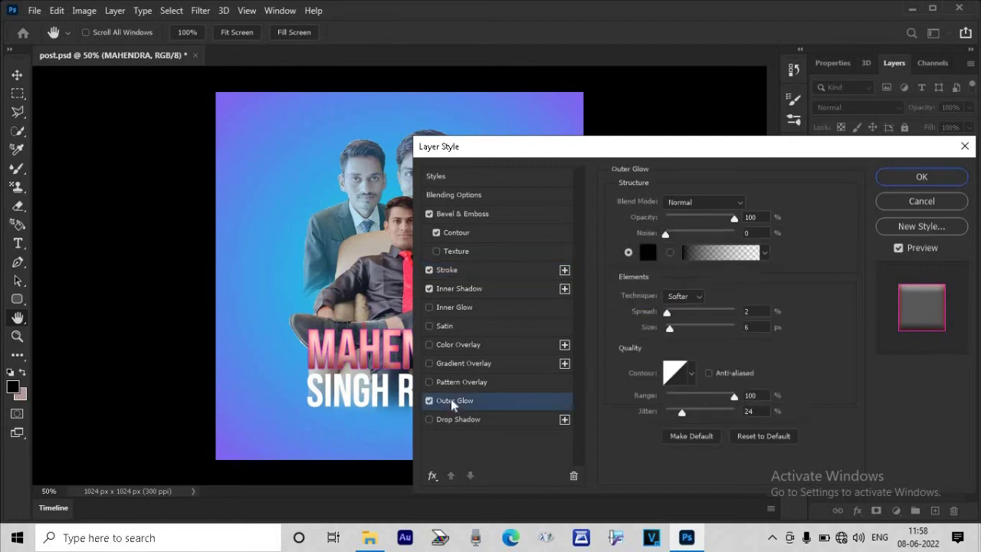
pyautogui.click(649, 252)
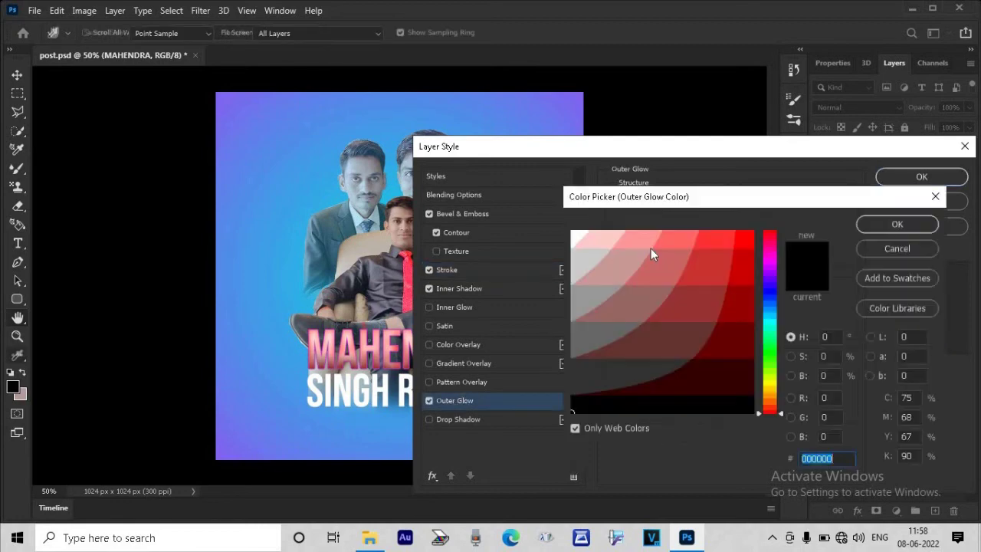
pyautogui.click(897, 223)
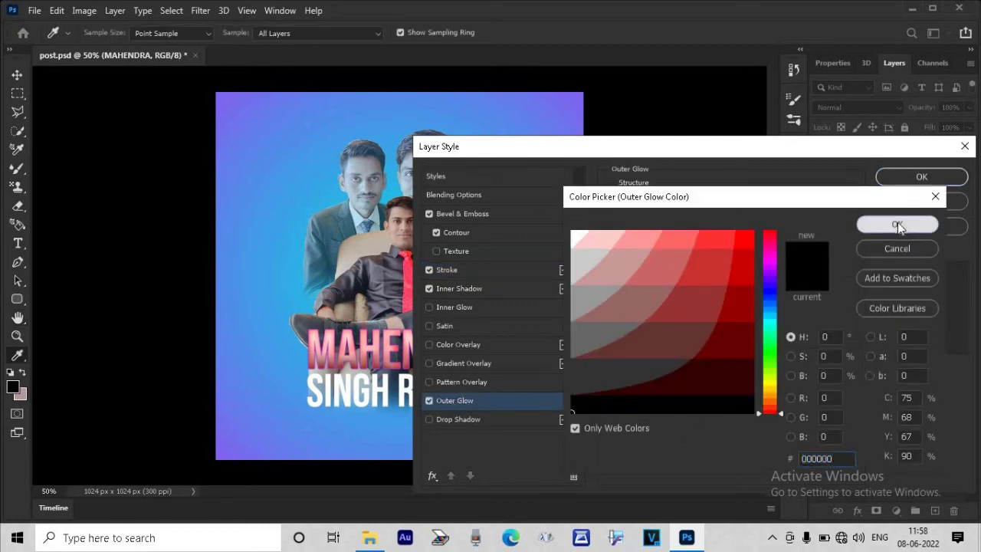
pyautogui.moveTo(669, 329); pyautogui.dragTo(695, 329)
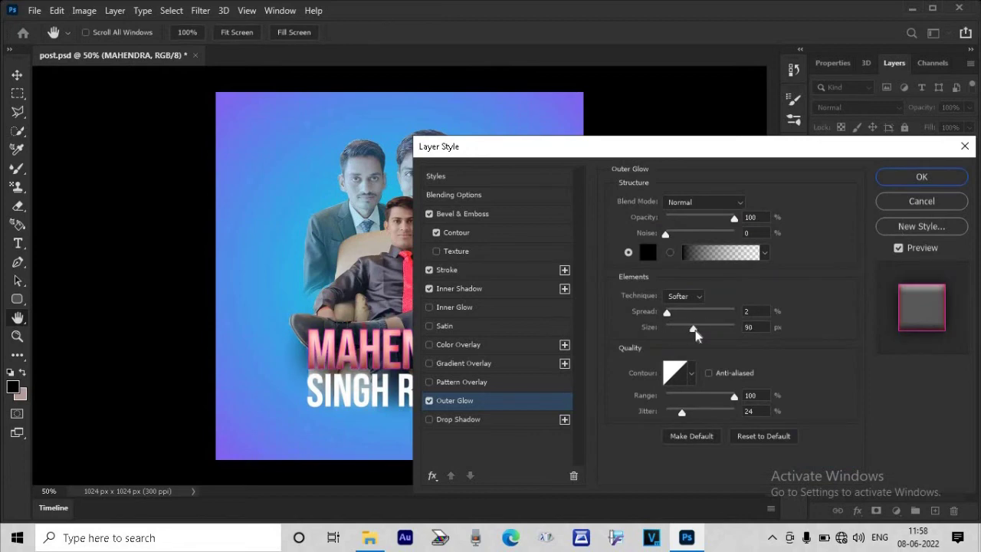
# Step: Set the red inner shadow's distance to 6 px
pyautogui.click(471, 292)
pyautogui.moveTo(665, 269); pyautogui.dragTo(676, 269)
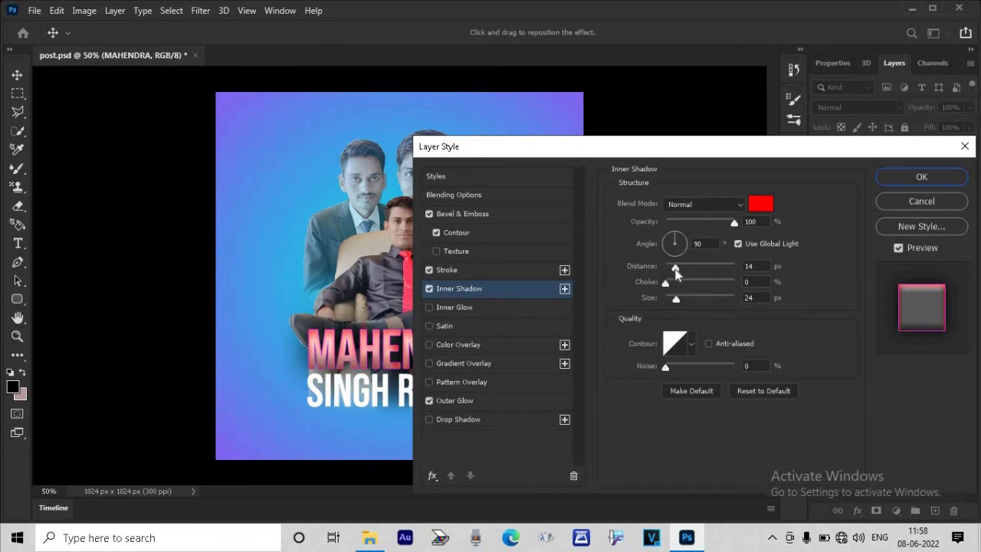
pyautogui.moveTo(675, 270); pyautogui.dragTo(664, 269)
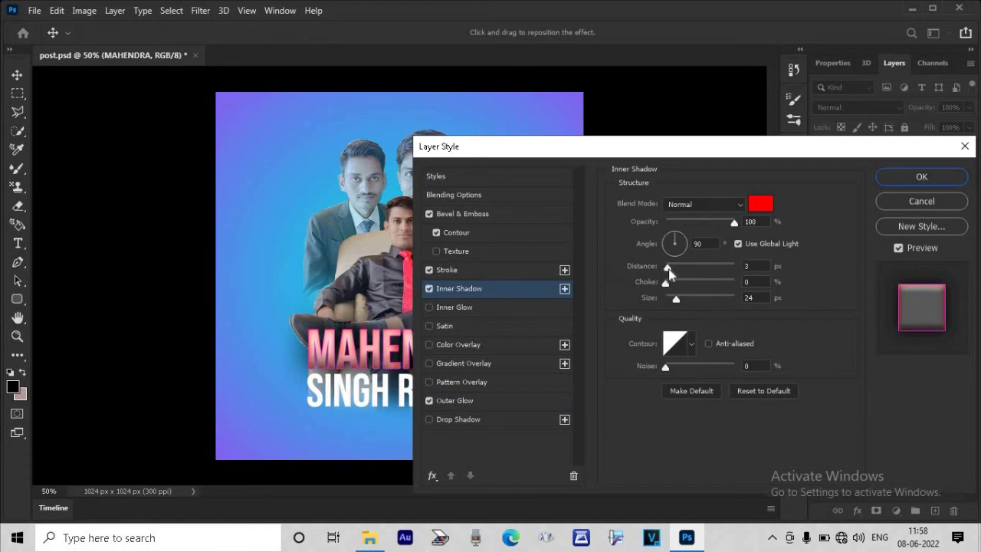
pyautogui.click(671, 268)
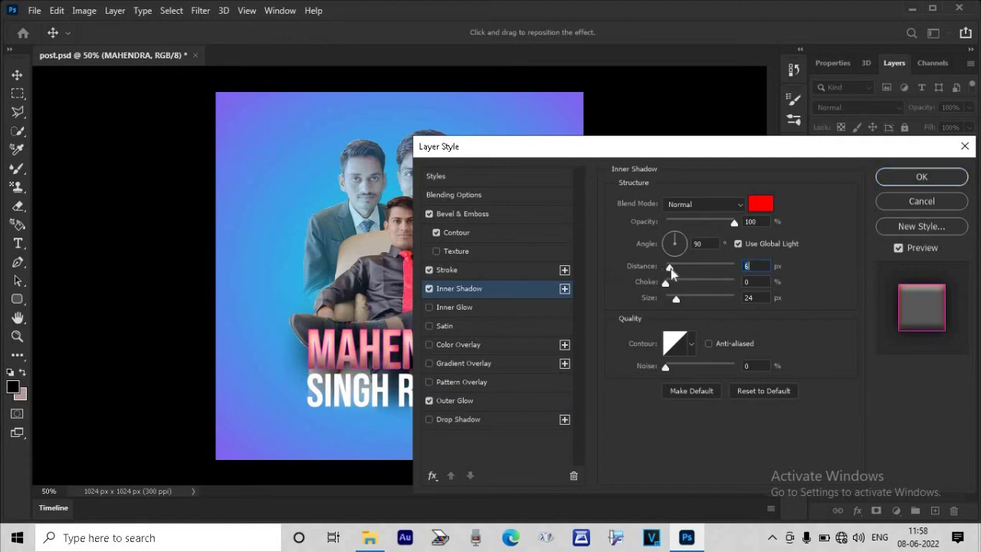
pyautogui.click(475, 271)
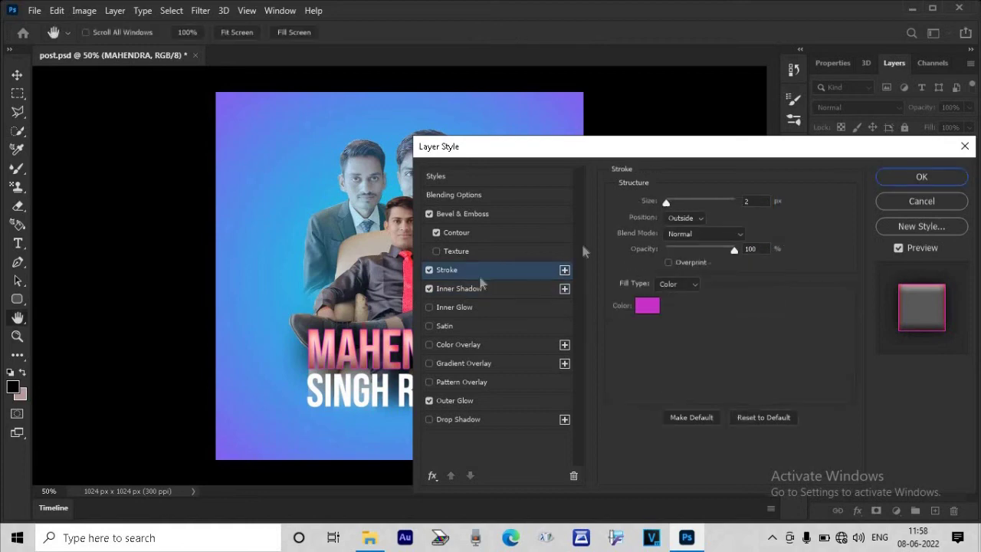
# Step: Change MAHENDRA's stroke colour to black 000000 and apply the layer styles
pyautogui.click(646, 305)
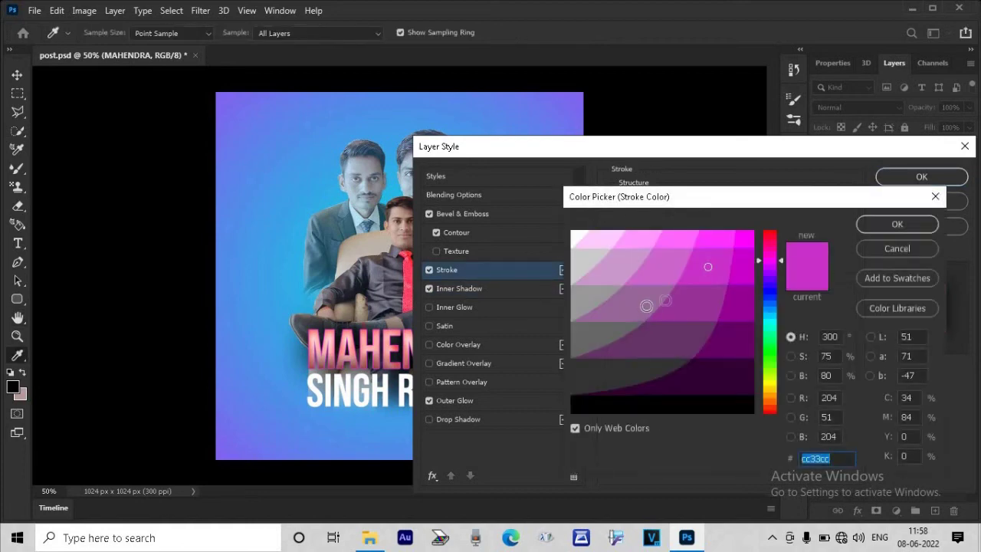
pyautogui.click(721, 240)
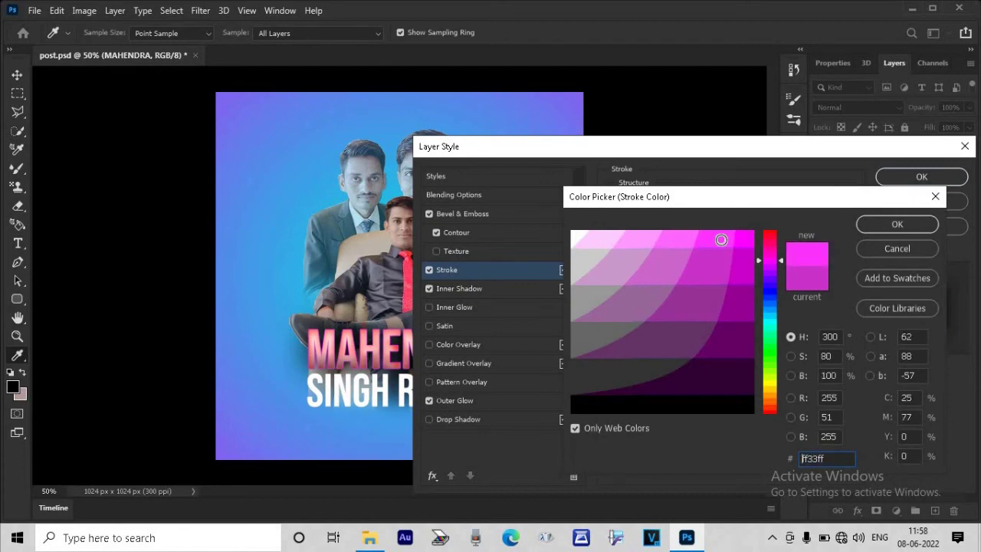
pyautogui.click(576, 235)
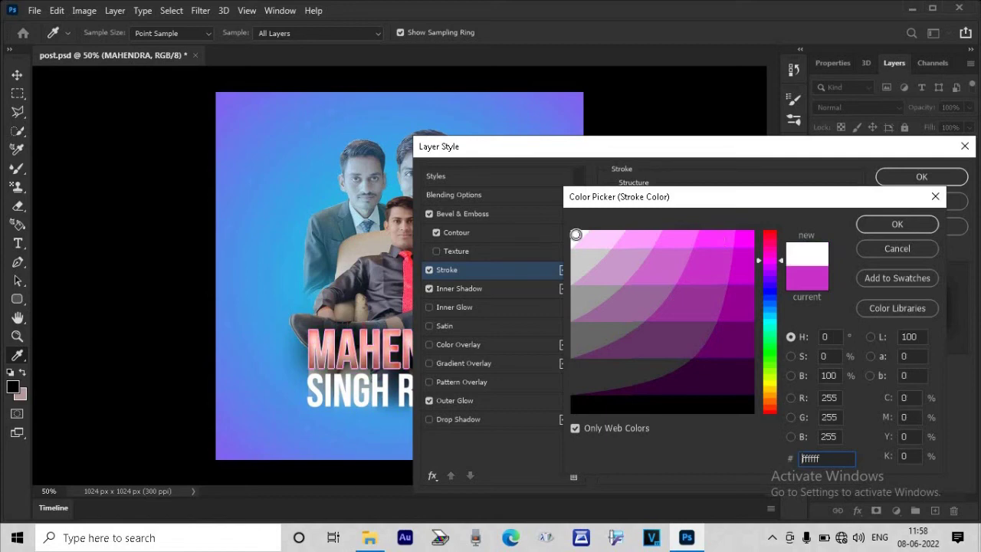
pyautogui.click(637, 411)
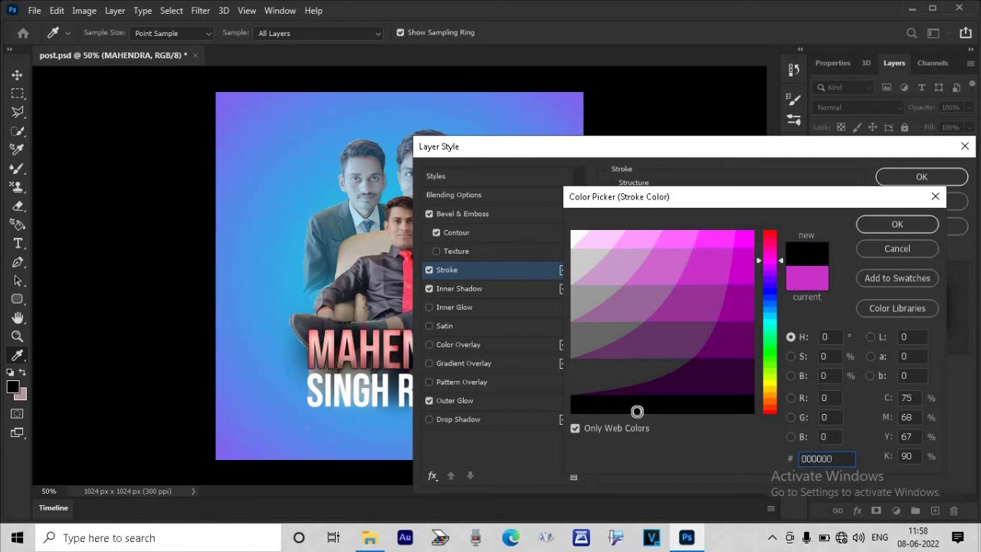
pyautogui.click(891, 221)
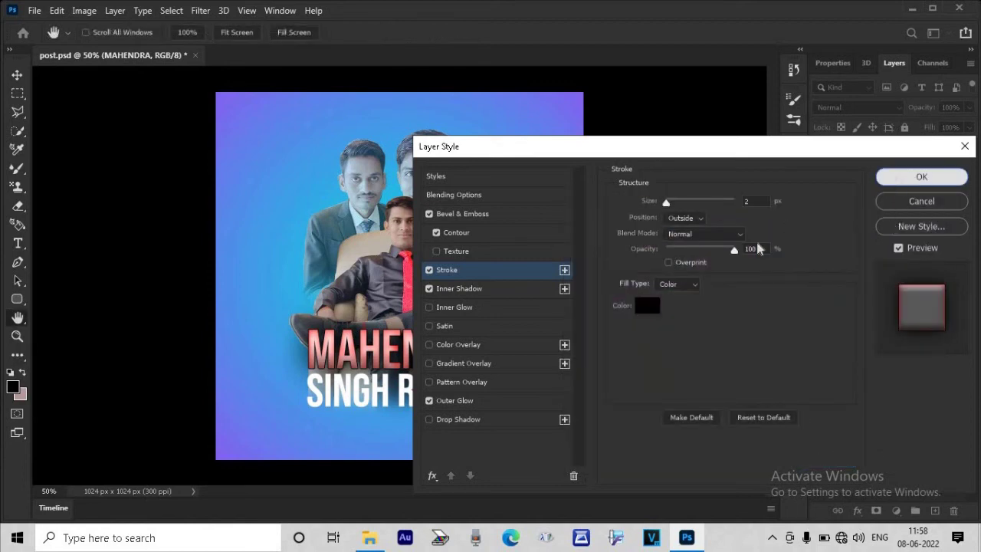
pyautogui.press('Return')
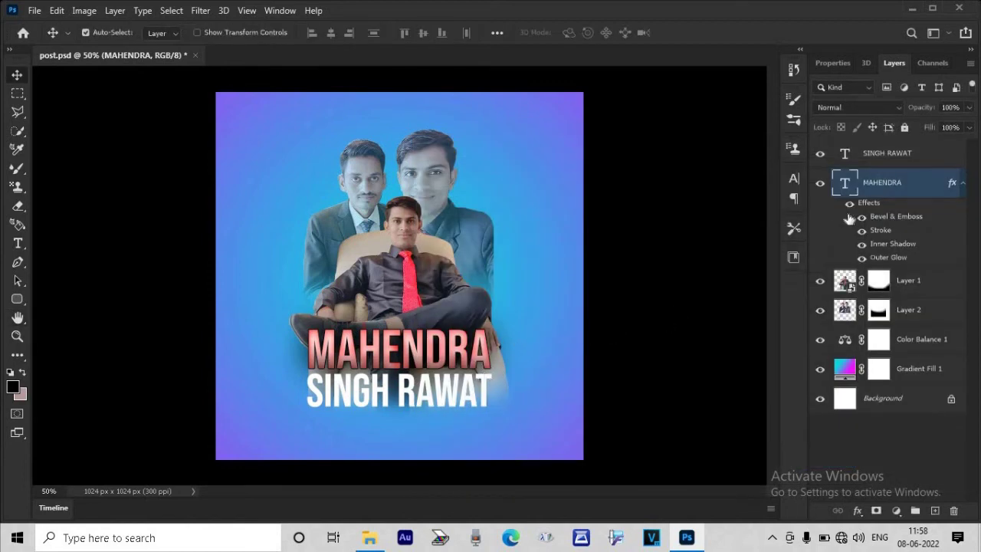
pyautogui.moveTo(871, 207); pyautogui.dragTo(877, 157)
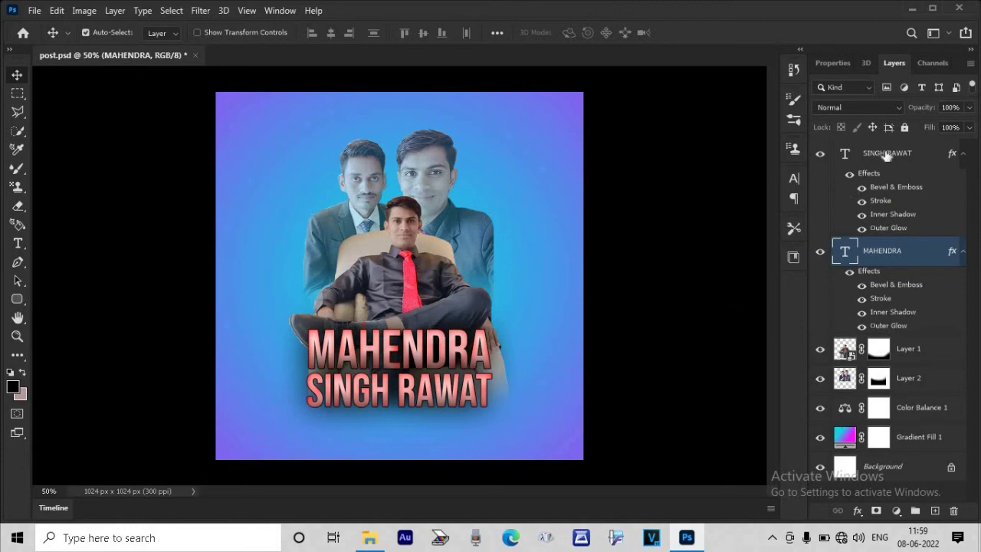
pyautogui.click(887, 156)
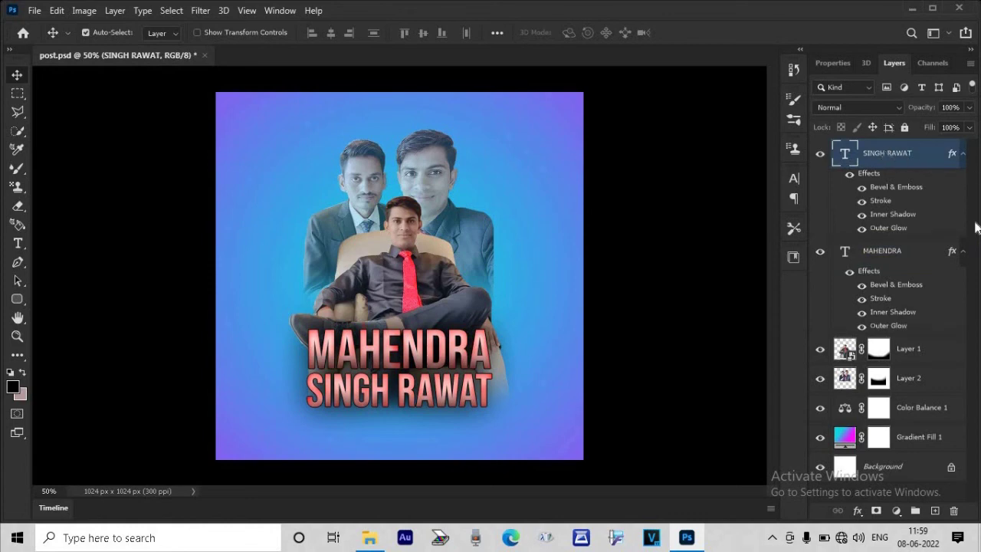
pyautogui.press('ctrl')
pyautogui.keyDown('shift'); pyautogui.click(935, 378); pyautogui.keyUp('shift')
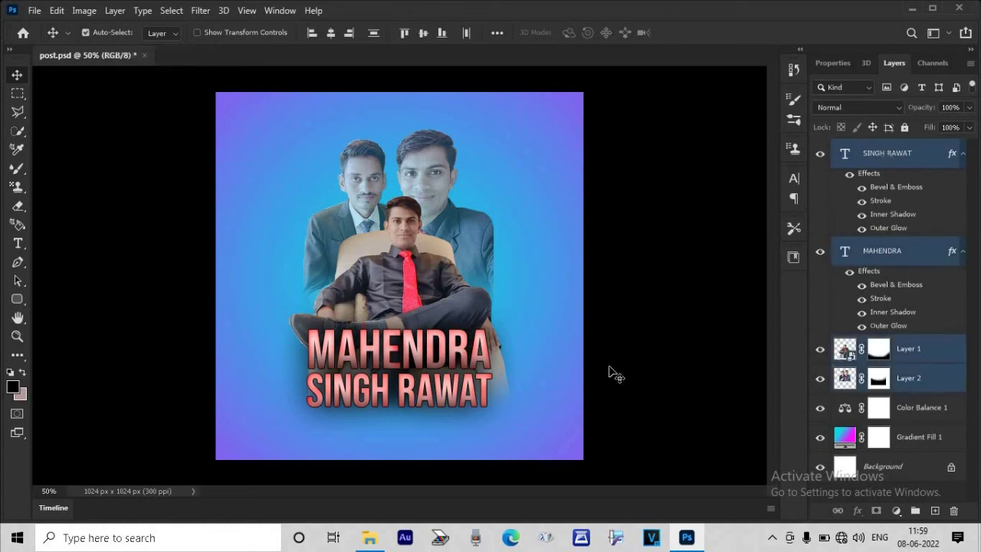
# Step: Scale the selected men and title up to about 112% and nudge them left
pyautogui.hotkey('ctrl', 't')
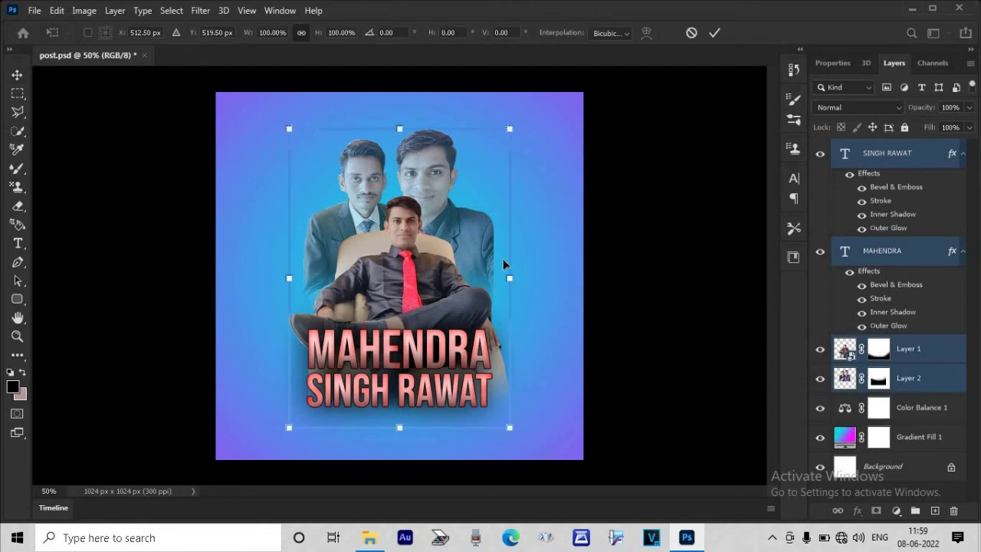
pyautogui.moveTo(510, 277); pyautogui.dragTo(537, 279)
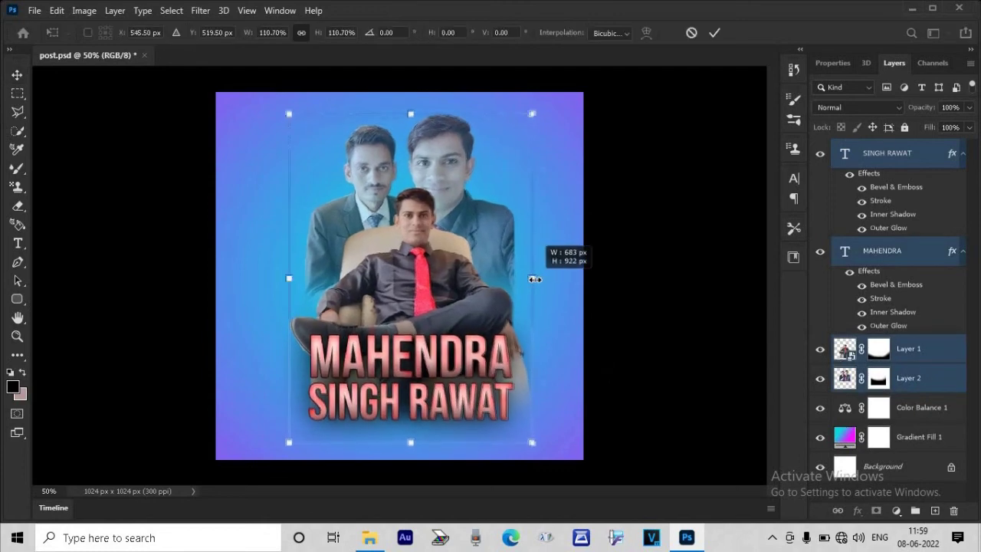
pyautogui.moveTo(506, 285); pyautogui.dragTo(489, 285)
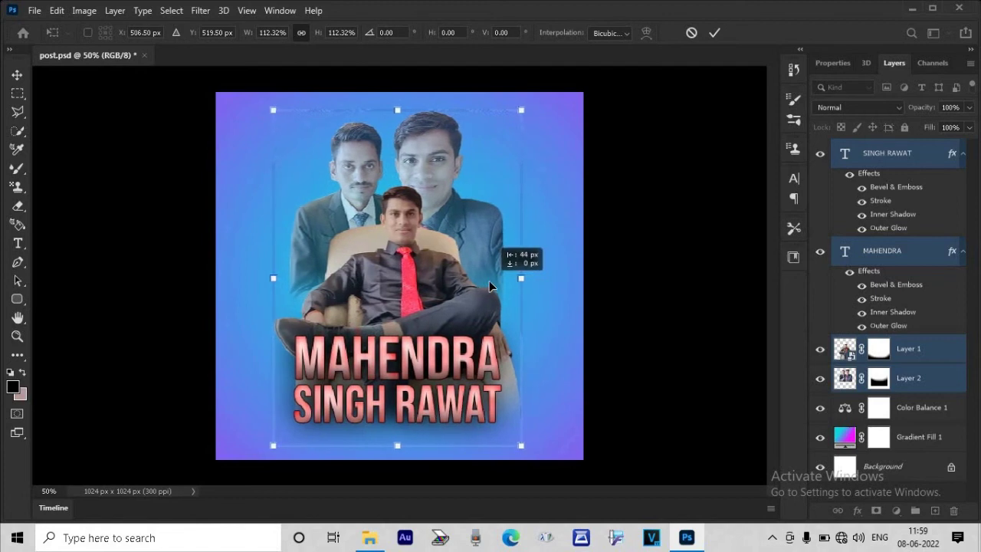
pyautogui.press('Return')
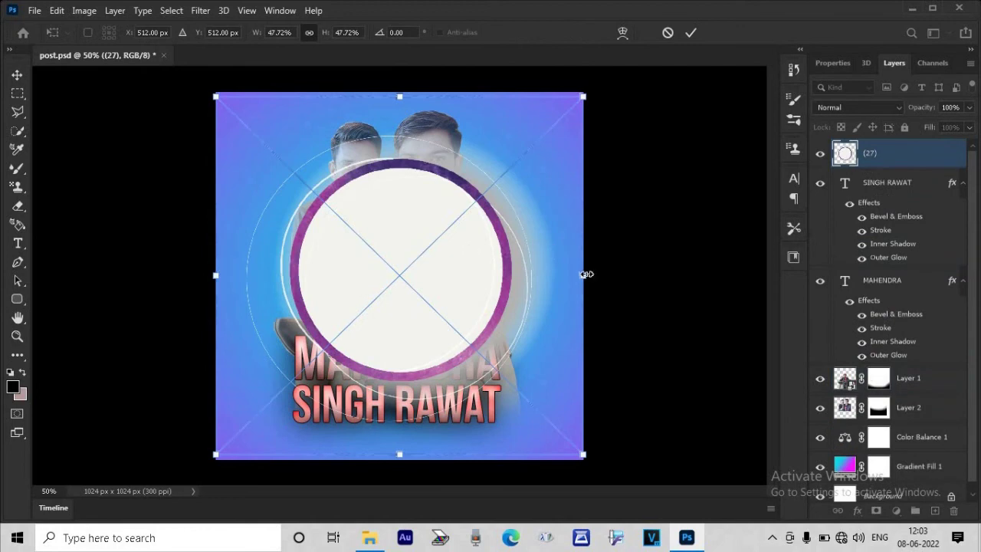
# Step: Enlarge the circular frame slightly and move layer 27 below Layer 2
pyautogui.moveTo(584, 274); pyautogui.dragTo(632, 274)
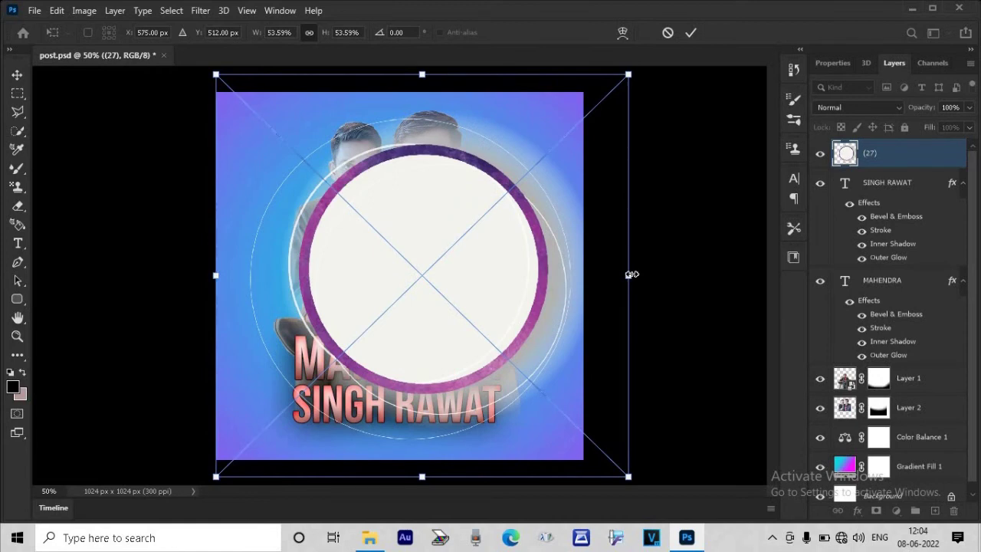
pyautogui.click(691, 32)
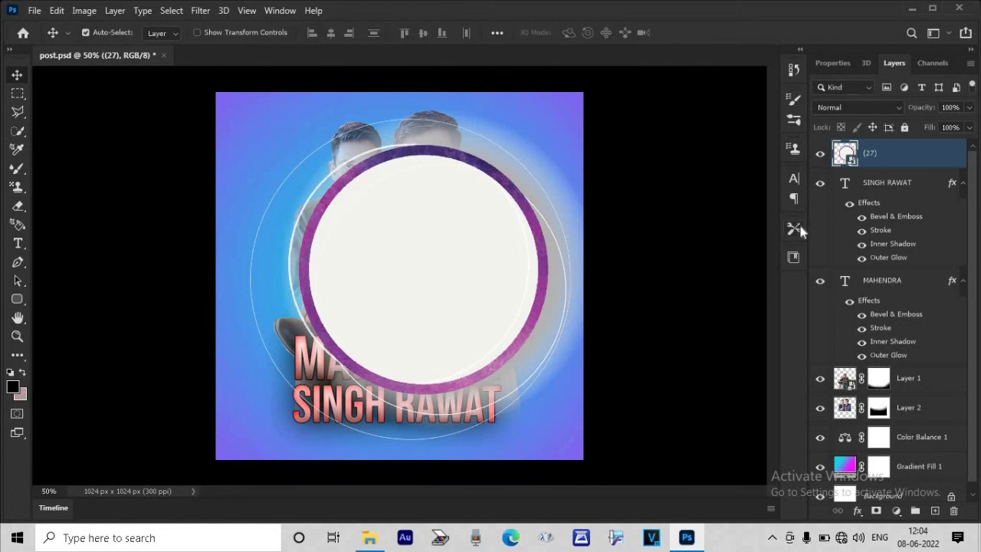
pyautogui.moveTo(907, 157); pyautogui.dragTo(918, 428)
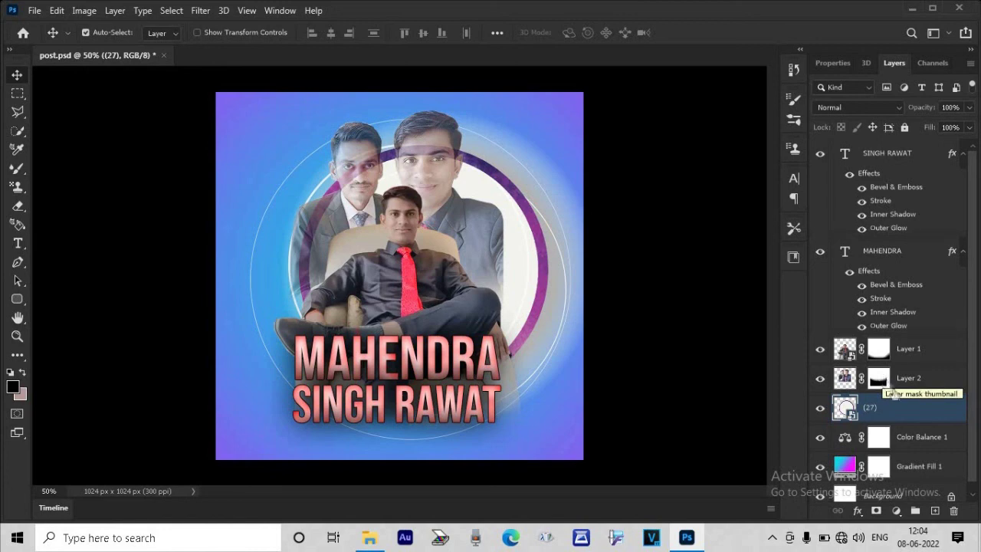
pyautogui.press('ctrl')
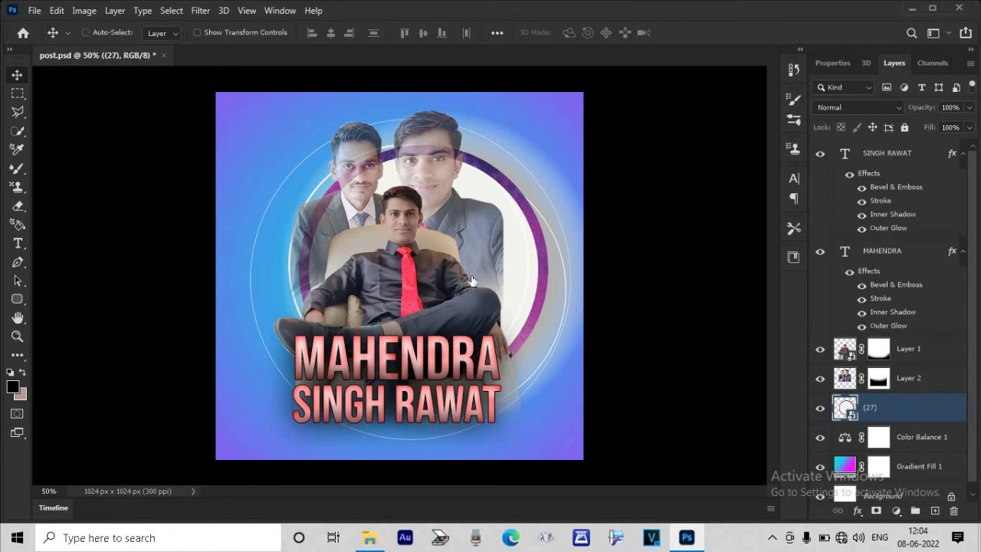
# Step: Enlarge the circular frame layer to about 59% and apply the transform
pyautogui.hotkey('ctrl', 't')
pyautogui.moveTo(213, 273); pyautogui.dragTo(168, 270)
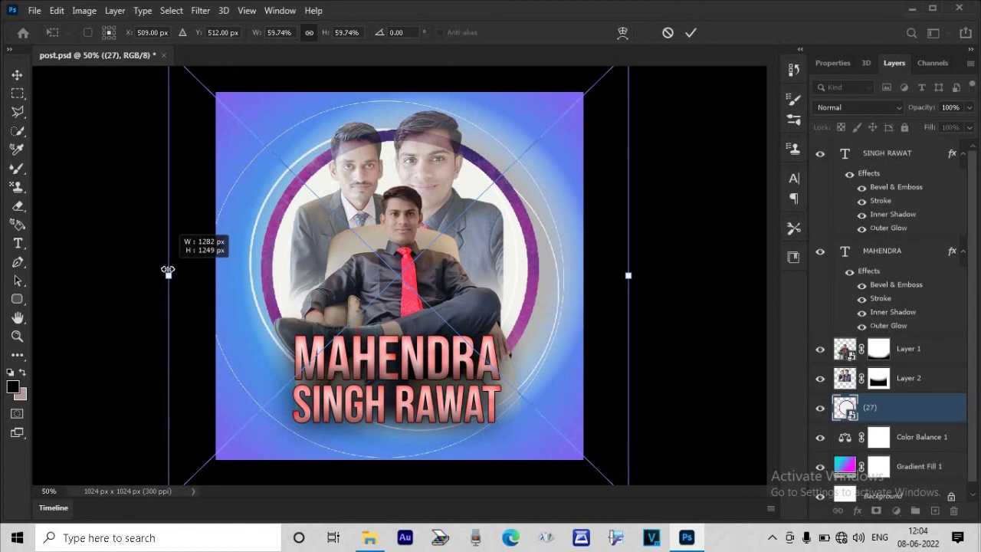
pyautogui.moveTo(168, 270); pyautogui.dragTo(174, 269)
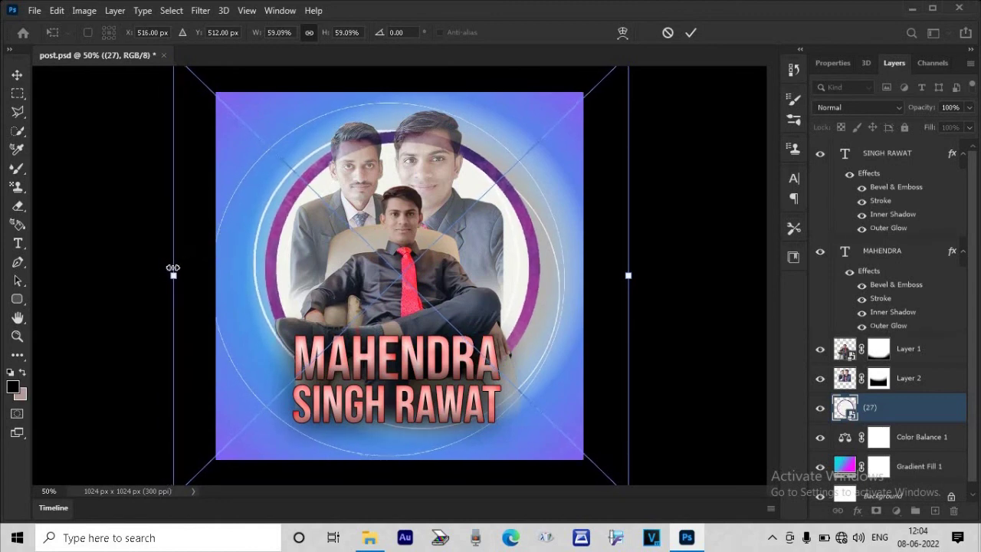
pyautogui.click(690, 32)
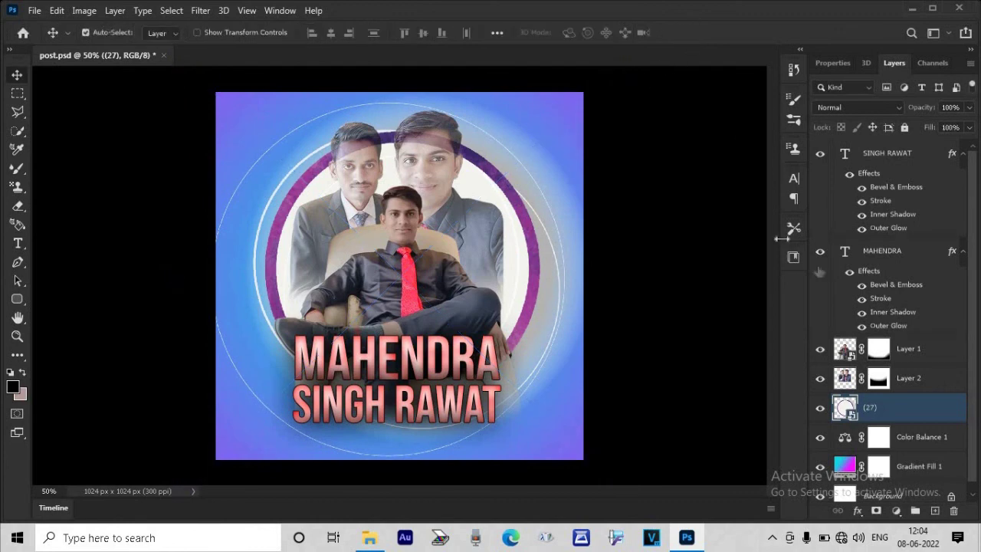
# Step: Raise Layer 2 (the two standing men) to 100% opacity
pyautogui.click(906, 379)
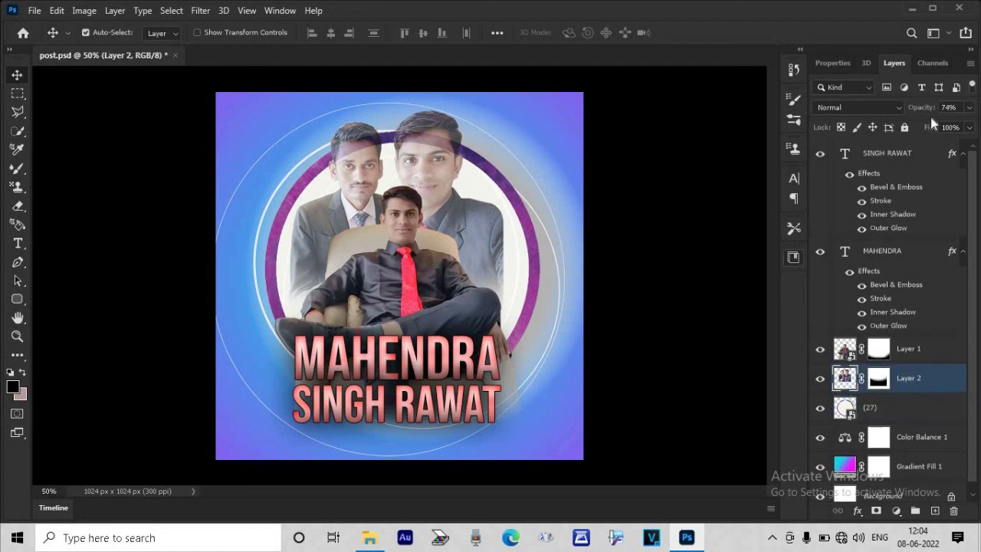
pyautogui.click(969, 108)
pyautogui.moveTo(953, 126); pyautogui.dragTo(969, 128)
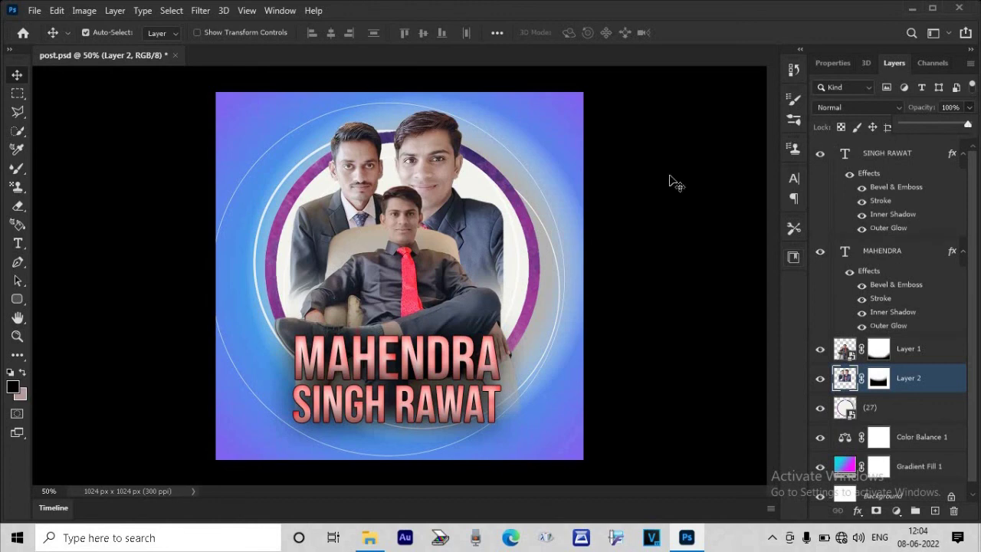
pyautogui.click(487, 208)
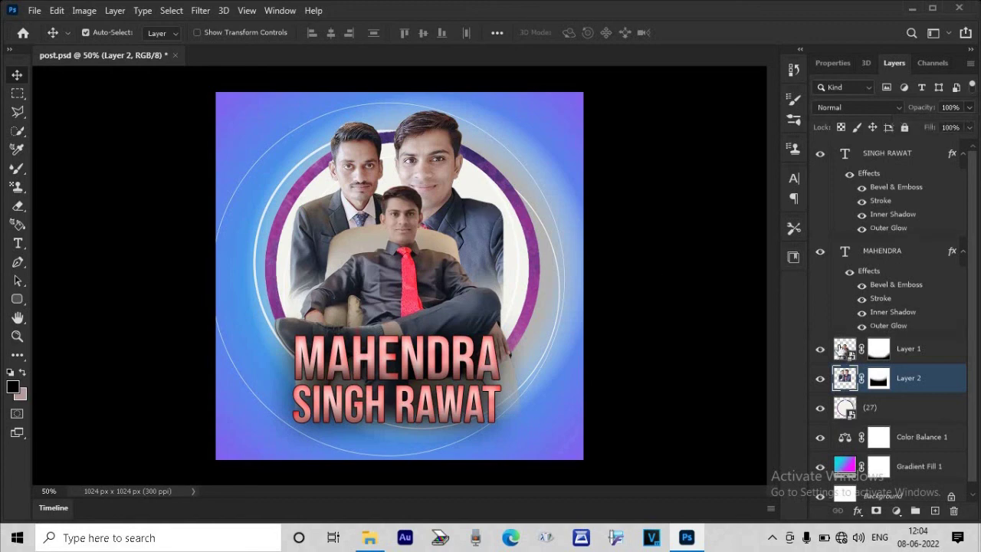
# Step: Clip Layer 2's standing men to the circular frame and begin scaling them to about 110%
pyautogui.rightClick(906, 382)
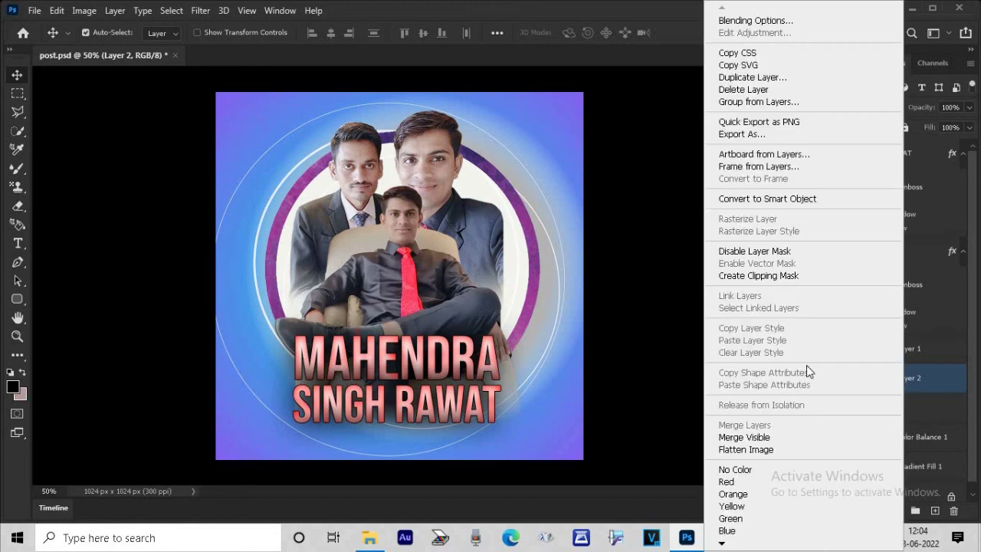
pyautogui.click(775, 275)
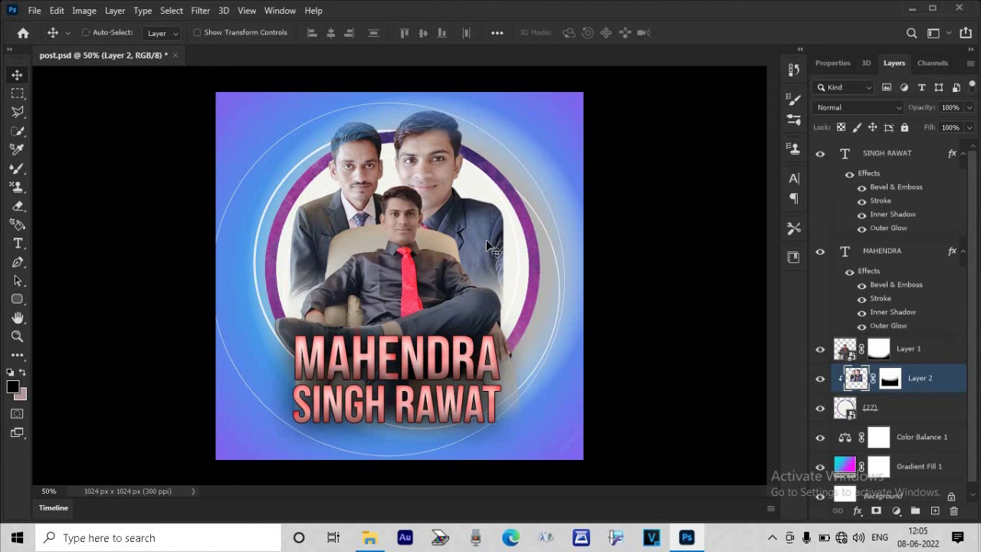
pyautogui.hotkey('ctrl', 't')
pyautogui.moveTo(502, 217)
pyautogui.mouseDown()
pyautogui.moveTo(573, 222)
pyautogui.moveTo(514, 215)
pyautogui.mouseUp()
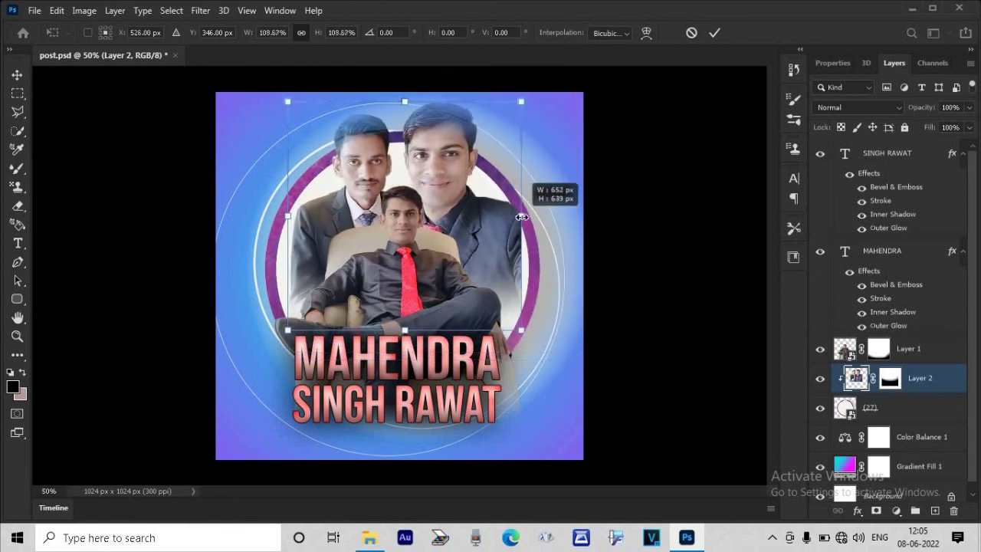
# Step: Scale the standing men to about 112% and reposition them, then undo that resize and select Layer 1
pyautogui.moveTo(513, 215); pyautogui.dragTo(527, 218)
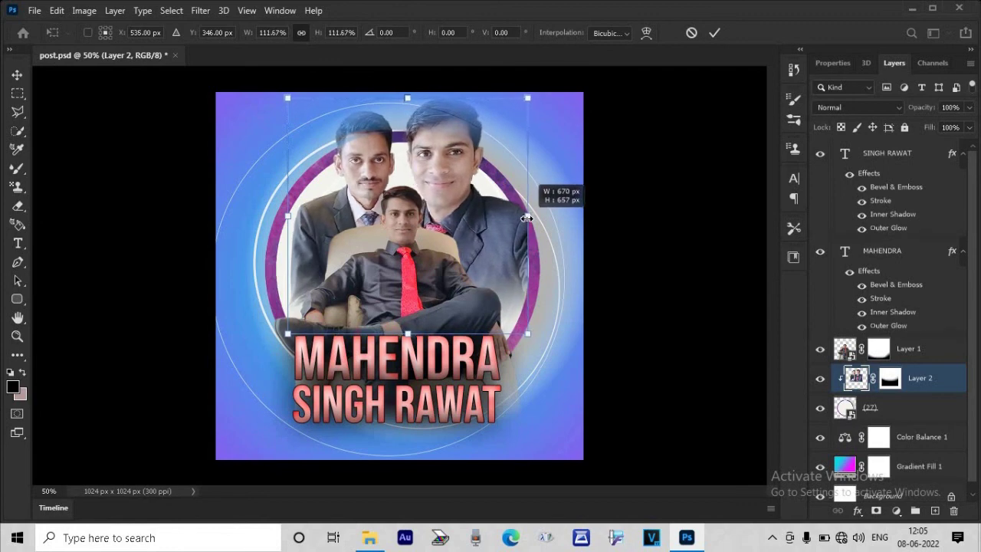
pyautogui.moveTo(489, 215)
pyautogui.mouseDown()
pyautogui.moveTo(482, 220)
pyautogui.moveTo(524, 222)
pyautogui.mouseUp()
pyautogui.press('Return')
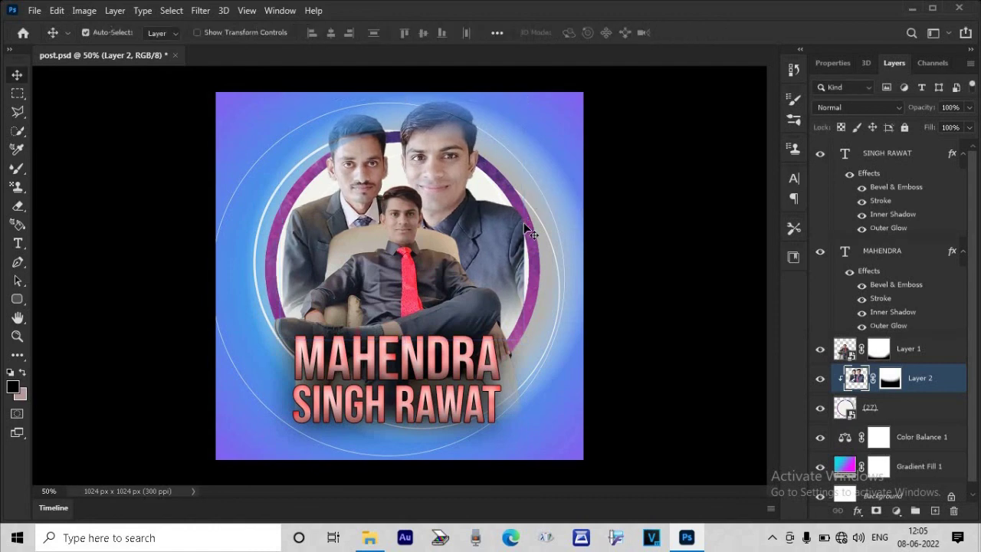
pyautogui.hotkey('ctrl', 'z')
pyautogui.click(419, 254)
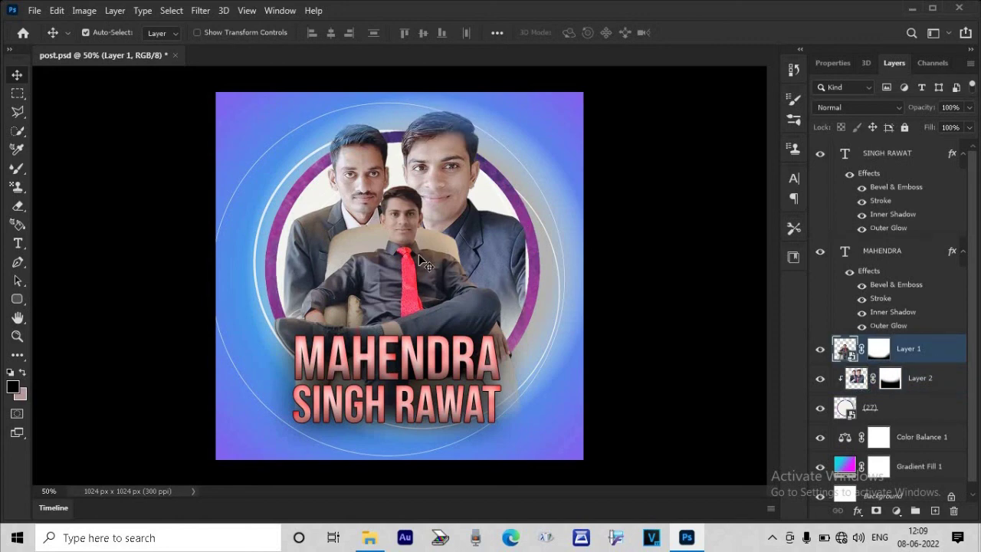
# Step: Save the finished composition as post.psd
pyautogui.hotkey('ctrl', 's')
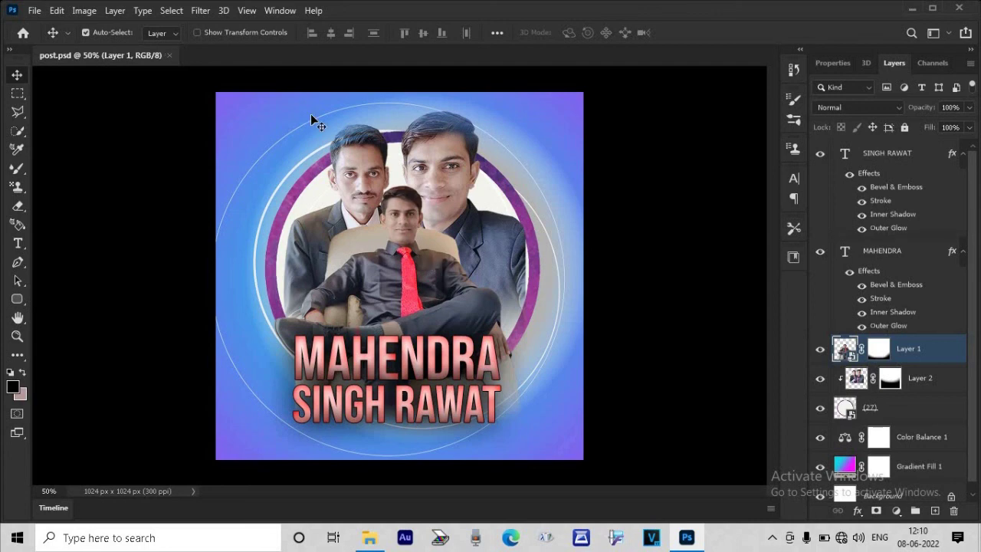